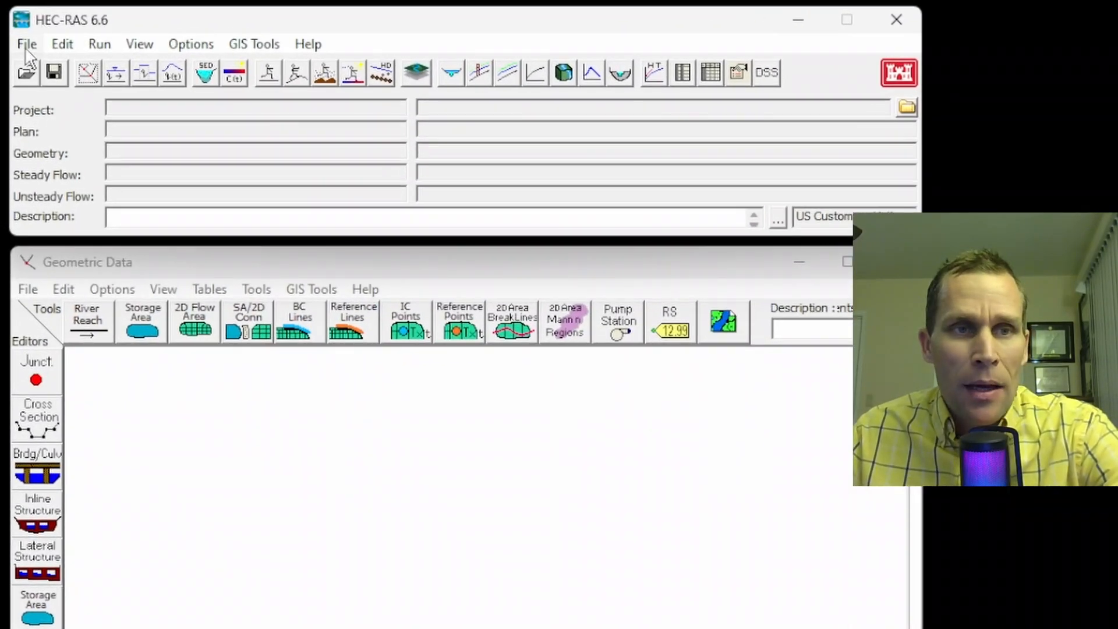
# Create a new project titled exercise_8 in the folder C:\D\HEC\RAS\Exercises\08 - topic\project.
pyautogui.click(26, 44)
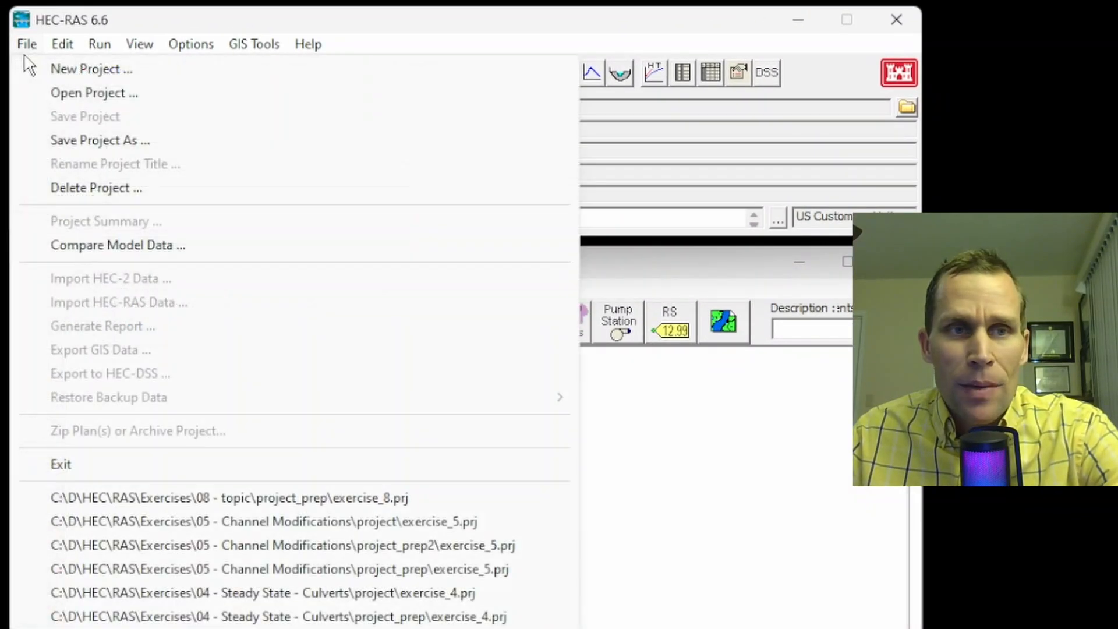
pyautogui.click(37, 69)
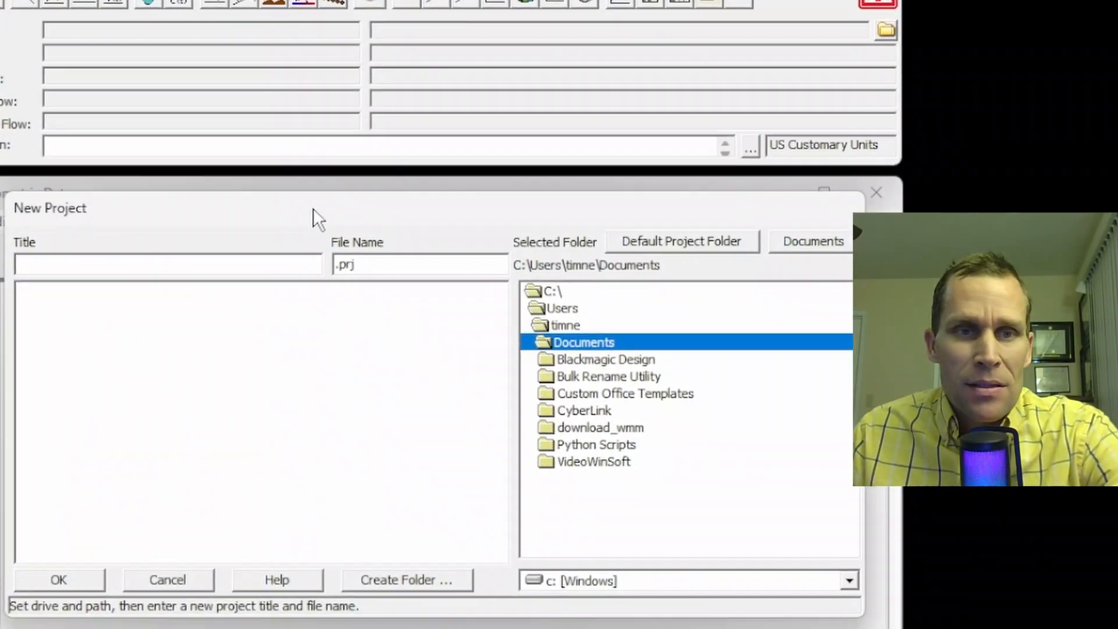
pyautogui.moveTo(358, 270); pyautogui.dragTo(348, 292)
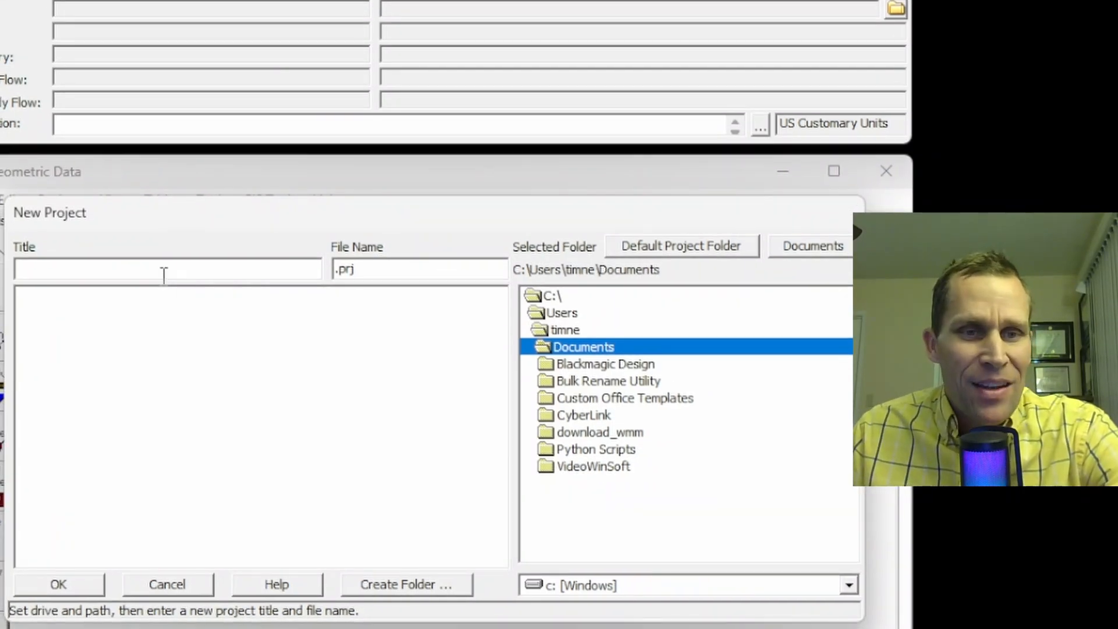
pyautogui.click(165, 275)
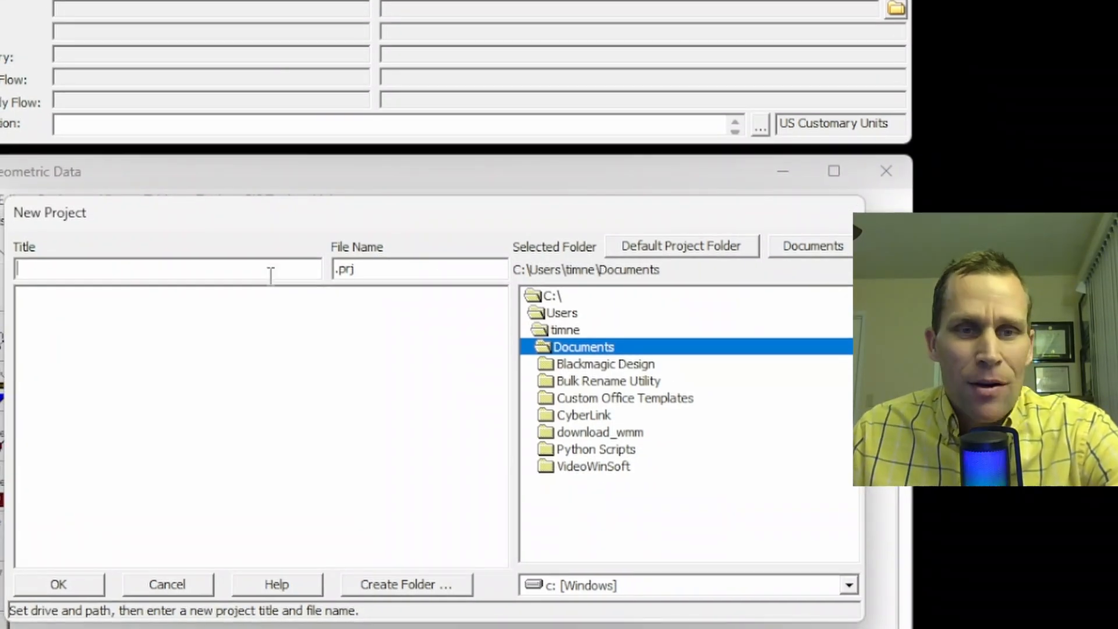
pyautogui.click(635, 251)
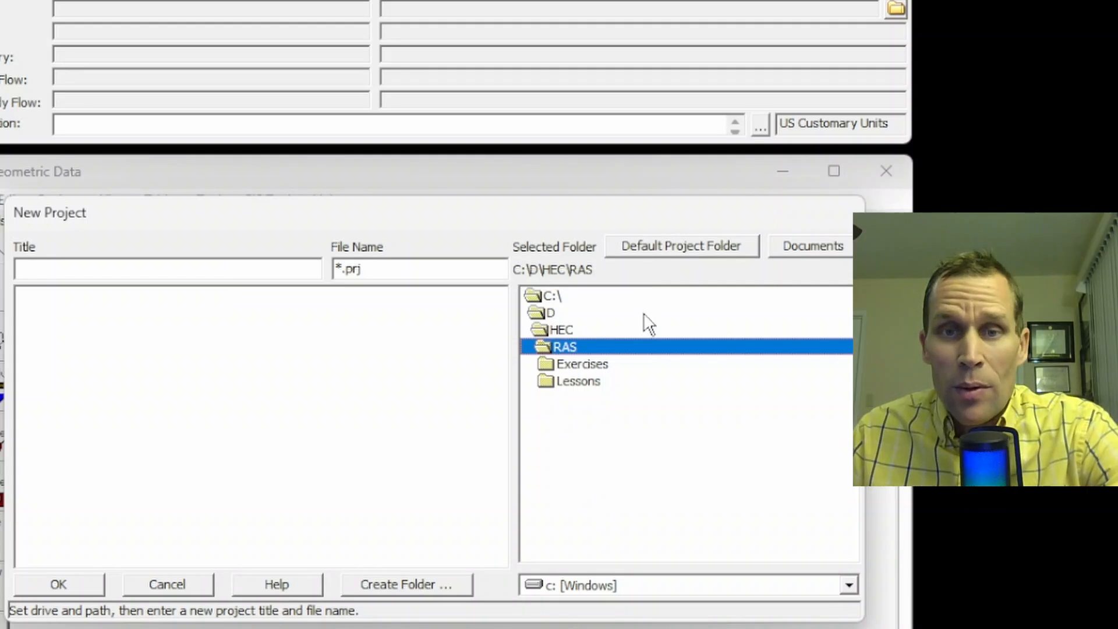
pyautogui.doubleClick(585, 367)
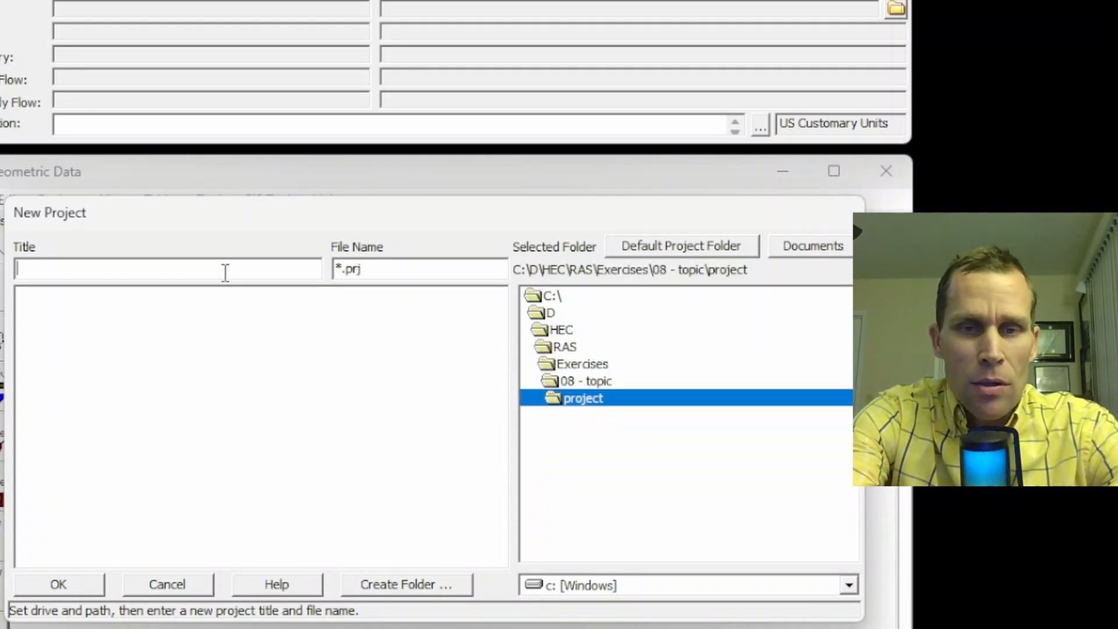
pyautogui.write('exercise_8')
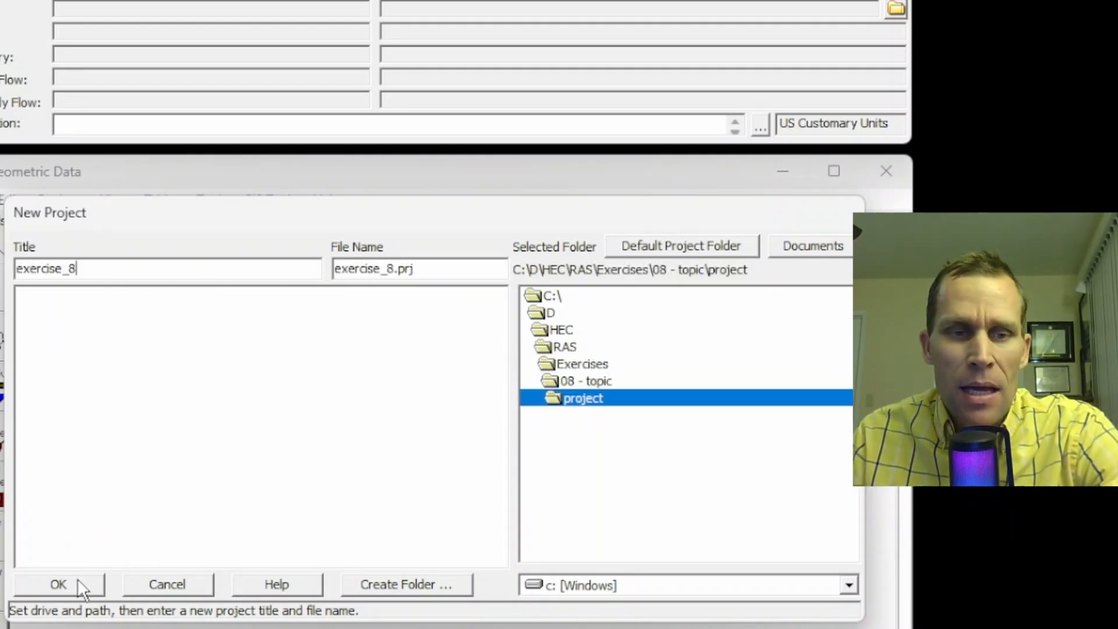
pyautogui.click(59, 584)
pyautogui.click(839, 474)
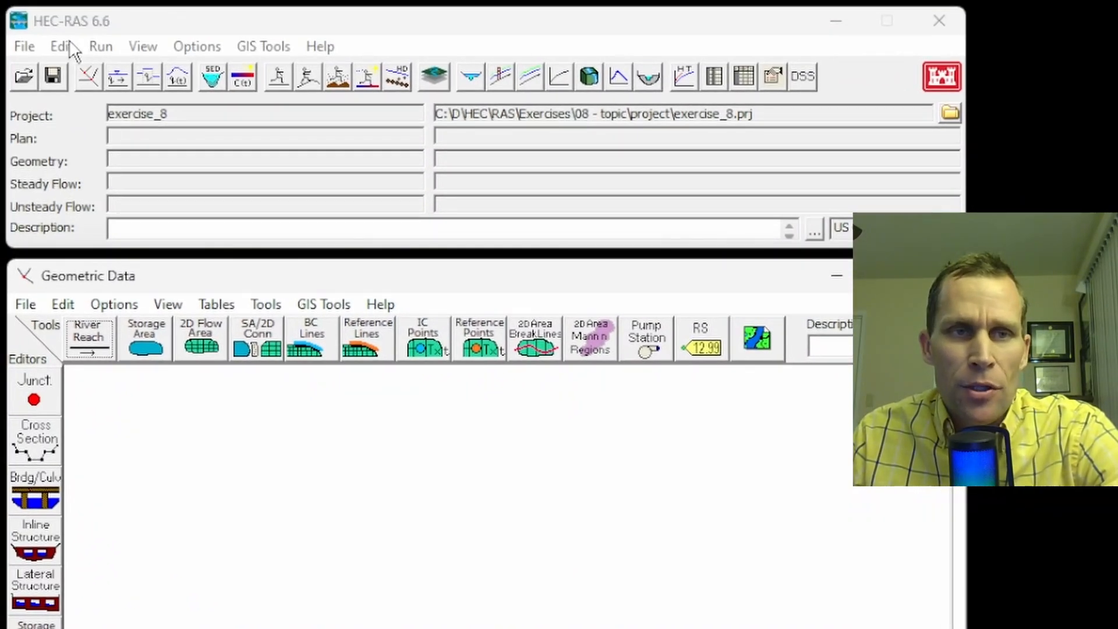
# Open the geometric data editor and draw a straight, nearly vertical river reach, digitized downward along the left part of the schematic.
pyautogui.click(62, 46)
pyautogui.click(99, 74)
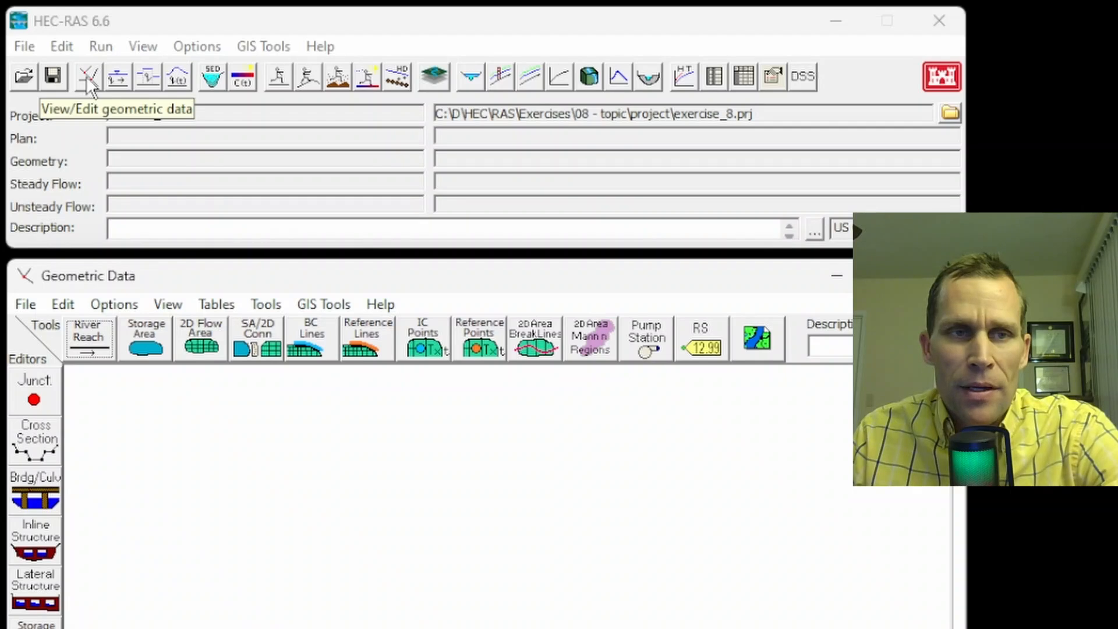
pyautogui.click(88, 83)
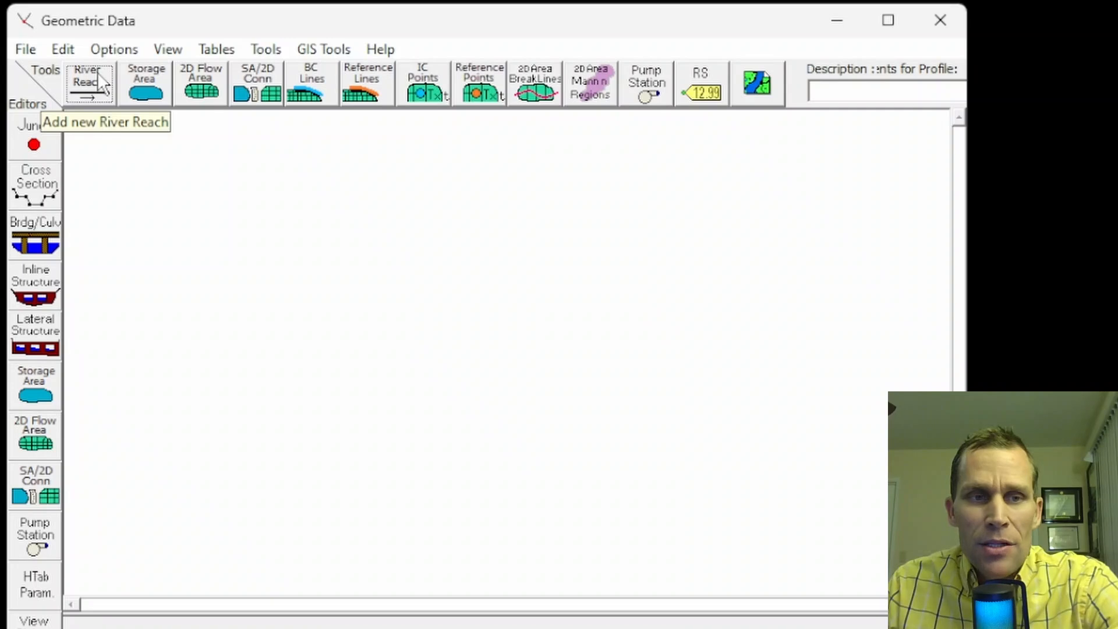
pyautogui.click(97, 74)
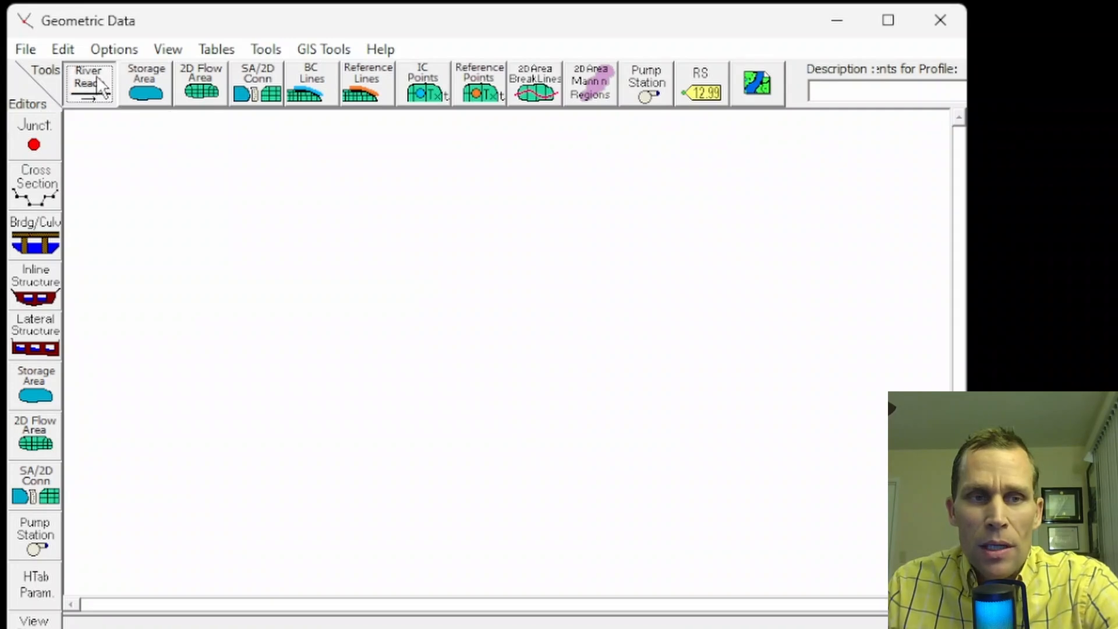
pyautogui.click(169, 156)
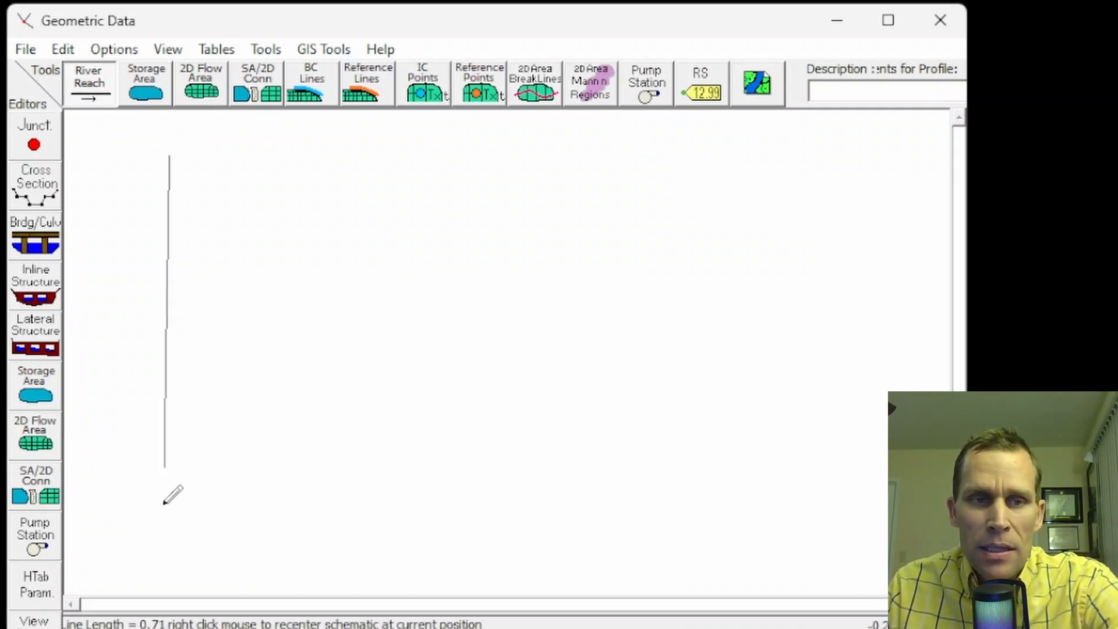
pyautogui.doubleClick(159, 542)
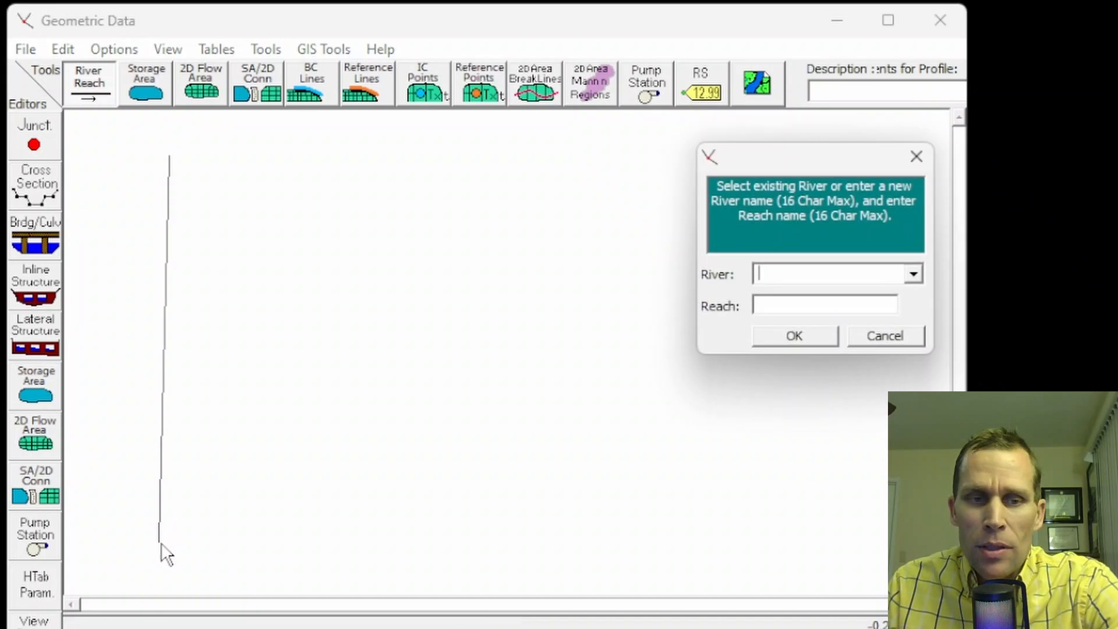
# Name the drawn line's river River A and its reach Reach 1.
pyautogui.moveTo(692, 177); pyautogui.dragTo(322, 173)
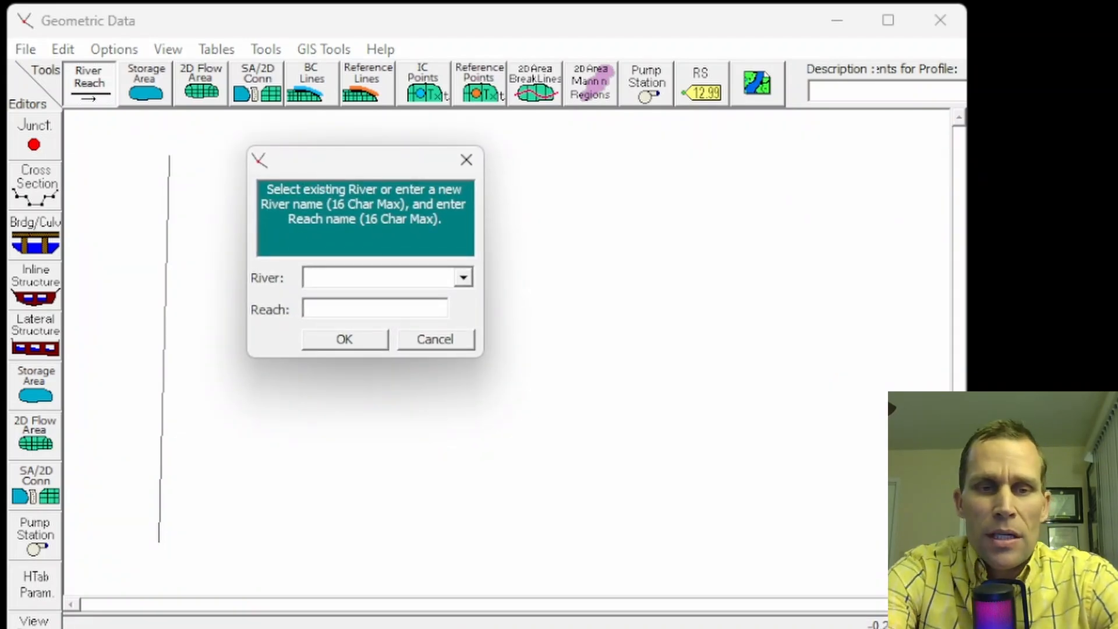
pyautogui.write('River A')
pyautogui.press('Tab')
pyautogui.write('Reach ')
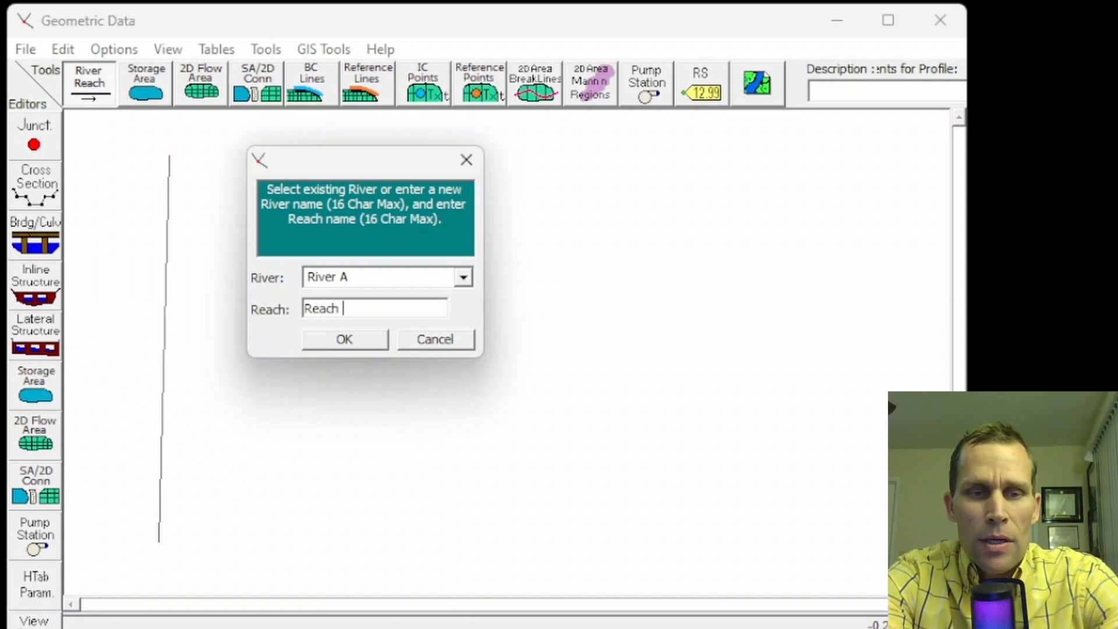
pyautogui.write('1')
pyautogui.press('Return')
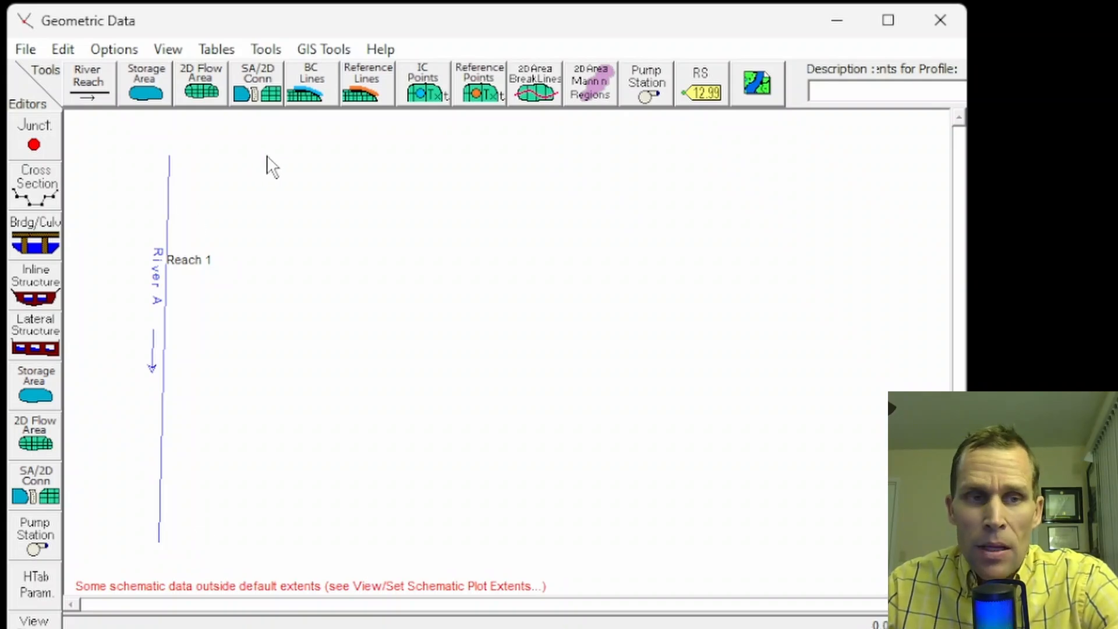
# Add a new cross section at river station 0 on River A, Reach 1.
pyautogui.click(36, 184)
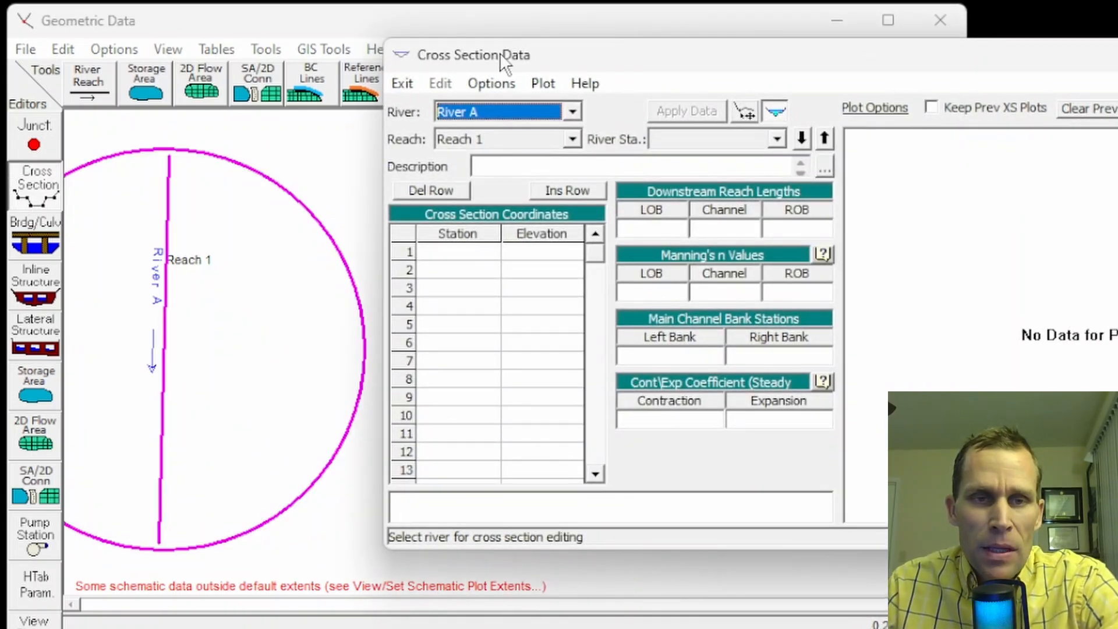
pyautogui.moveTo(519, 63); pyautogui.dragTo(434, 70)
pyautogui.click(415, 93)
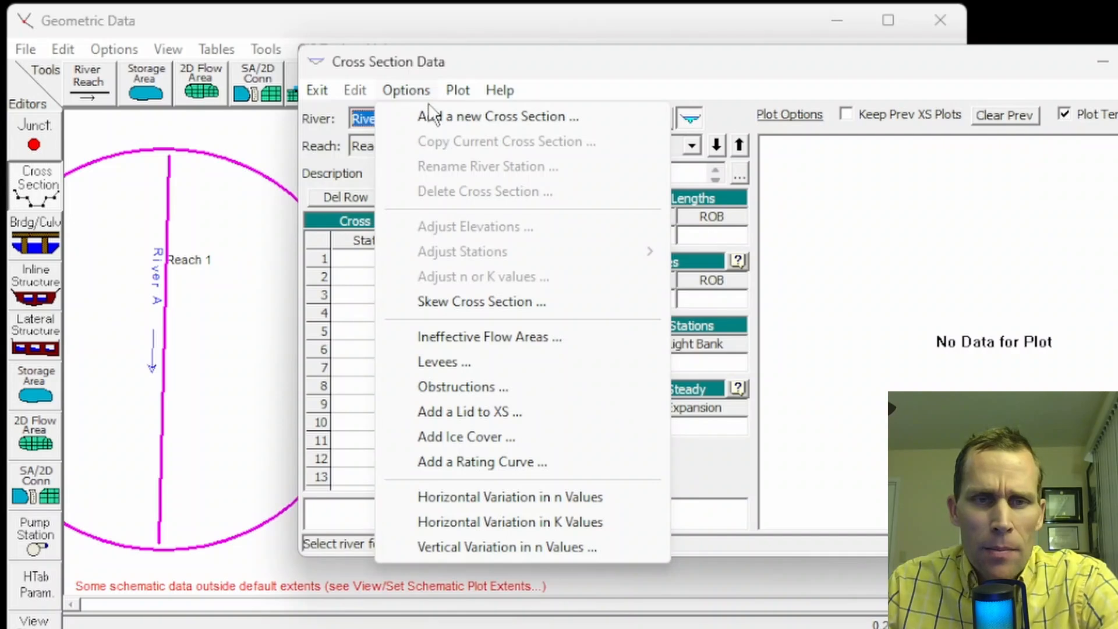
pyautogui.click(442, 117)
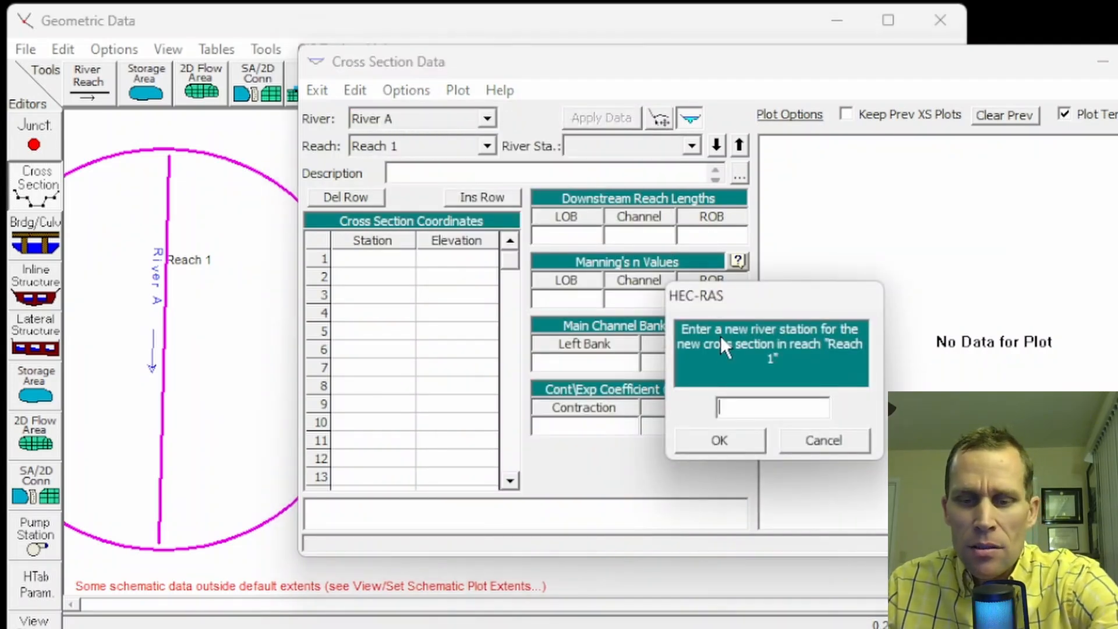
pyautogui.write('0')
pyautogui.click(722, 441)
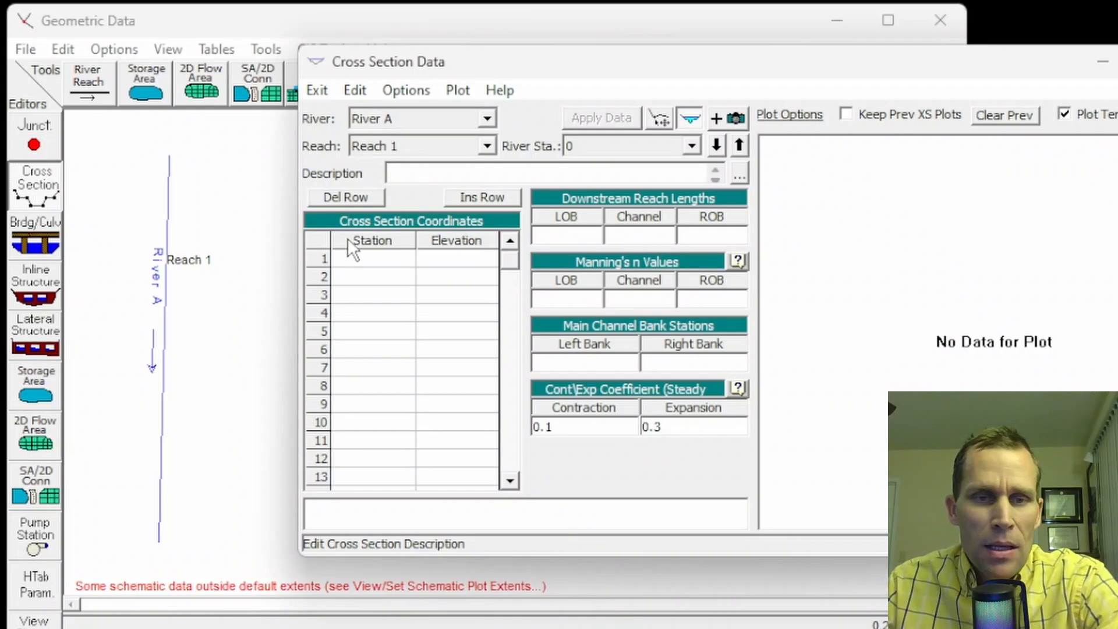
# Enter the cross section's station/elevation pairs 0/90, 100/60, 300/60, 400/30, 600/30, 700/60, 900/60 and 1000/90.
pyautogui.click(362, 266)
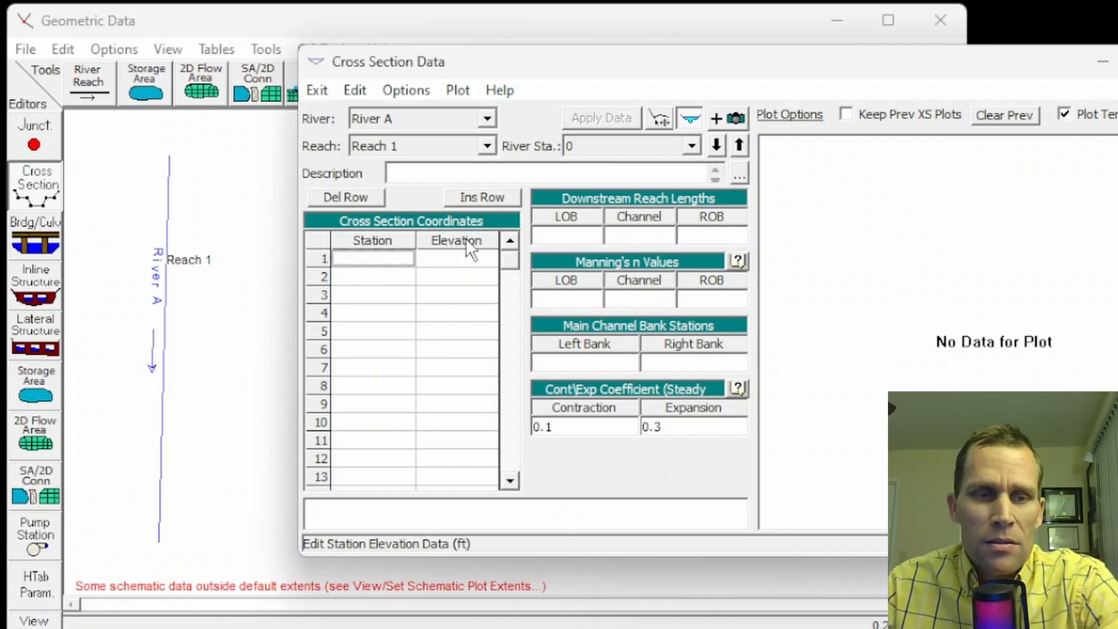
pyautogui.write('0')
pyautogui.press('Tab')
pyautogui.write('90')
pyautogui.press('Tab')
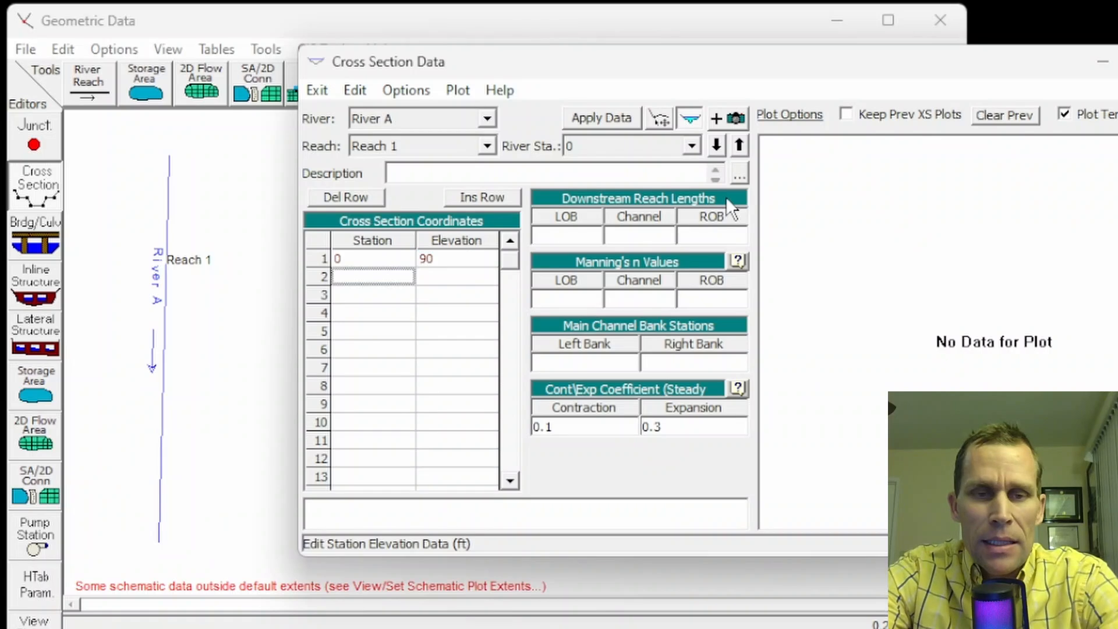
pyautogui.write('100')
pyautogui.press('Tab')
pyautogui.write('60')
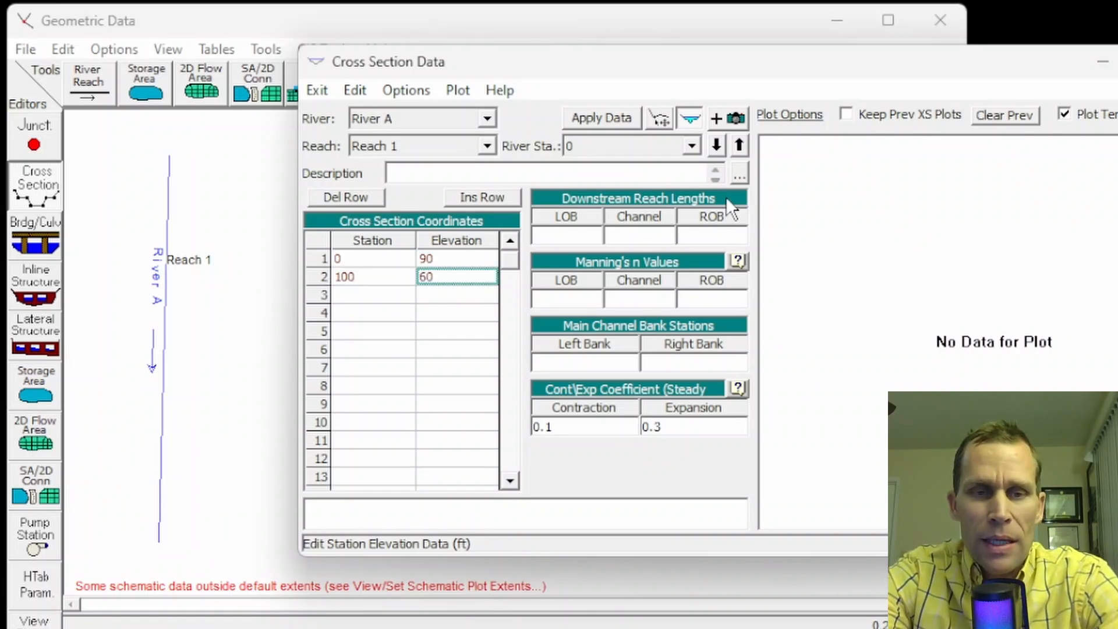
pyautogui.press('Tab')
pyautogui.write('300\t60\t400\t30\t600\t30\t700\t60\t900\t60\t1')
pyautogui.write('00')
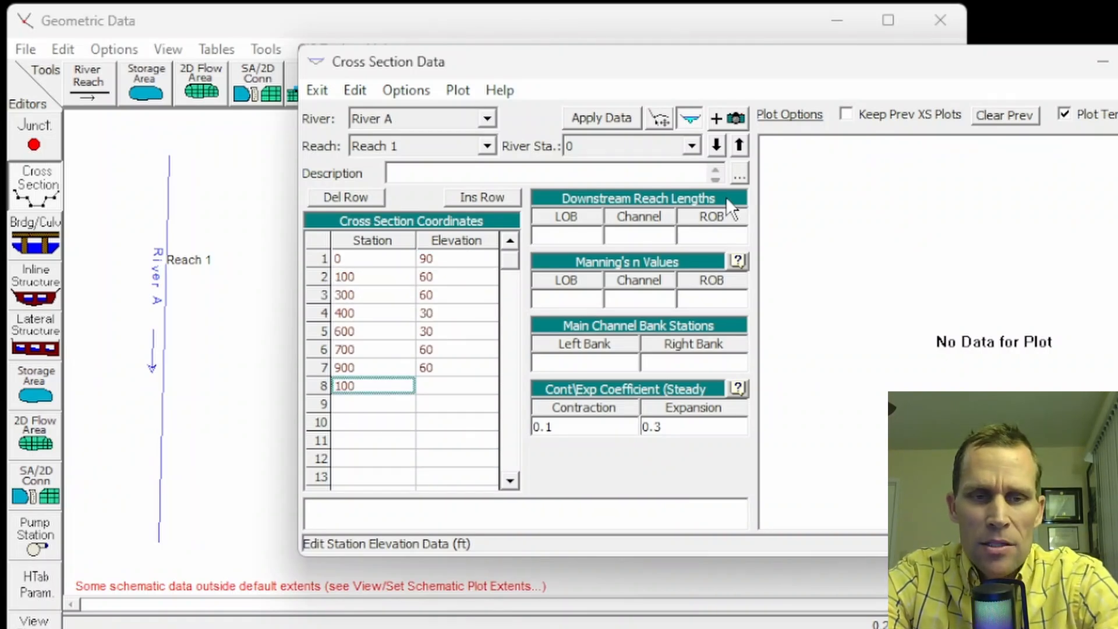
pyautogui.write('0')
pyautogui.press('Tab')
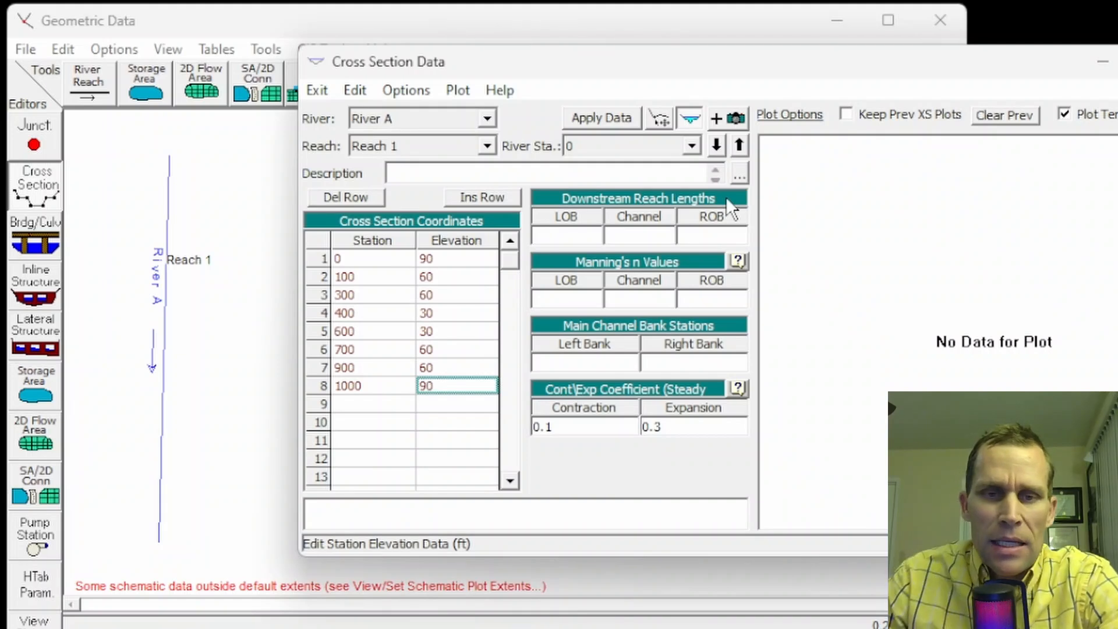
# Set the downstream reach lengths for the LOB, channel and ROB to 0 at river station 0.
pyautogui.click(569, 235)
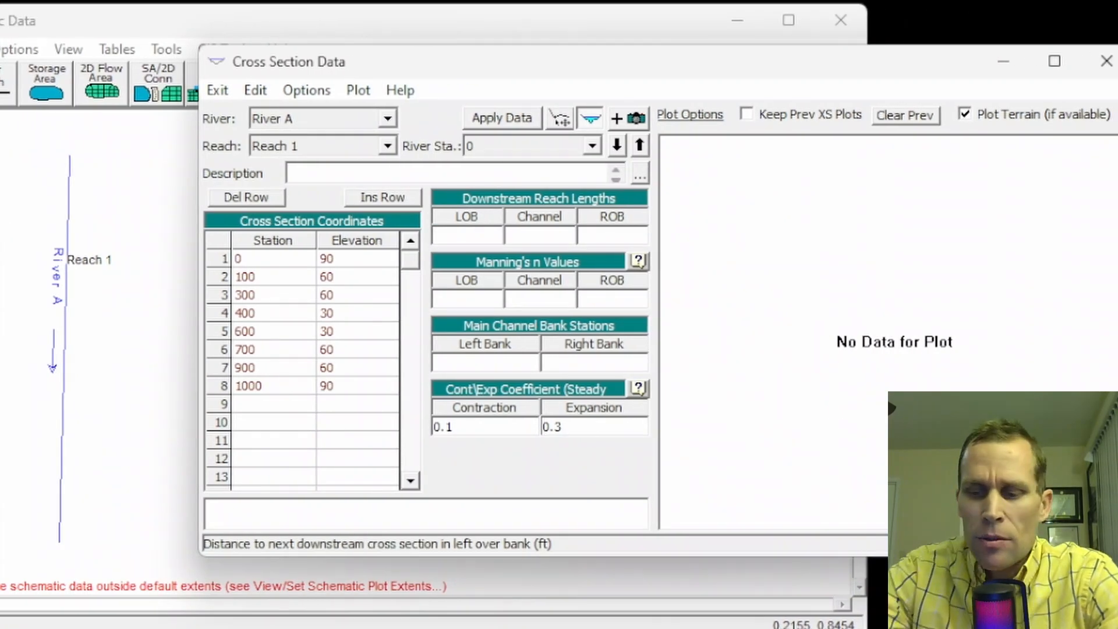
pyautogui.write('0')
pyautogui.press('Tab')
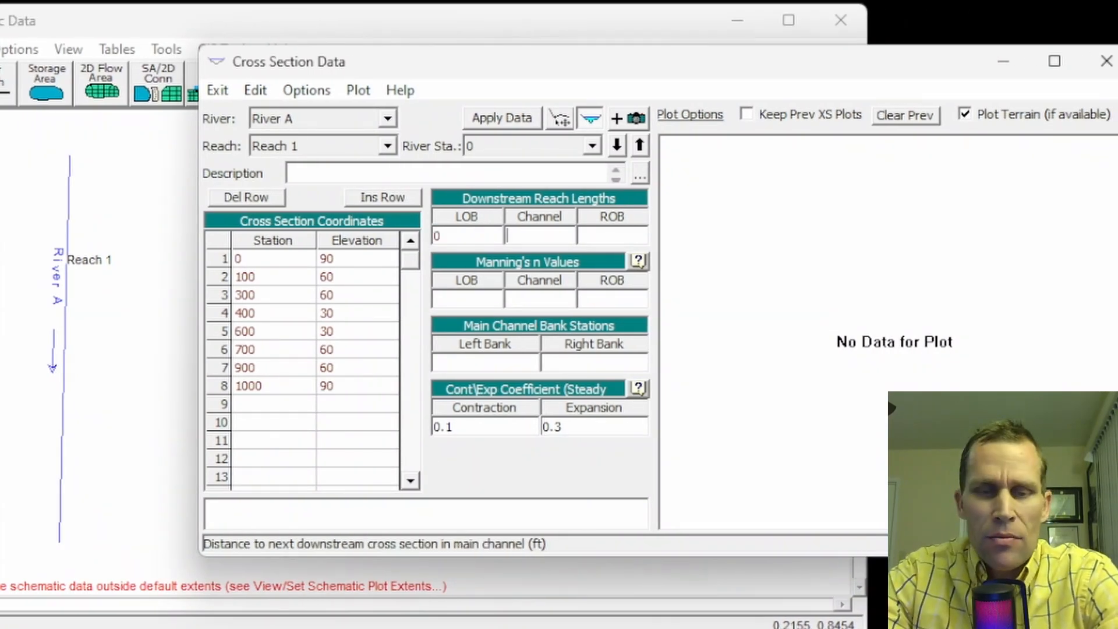
pyautogui.write('0')
pyautogui.press('Tab')
pyautogui.write('0')
pyautogui.press('Tab')
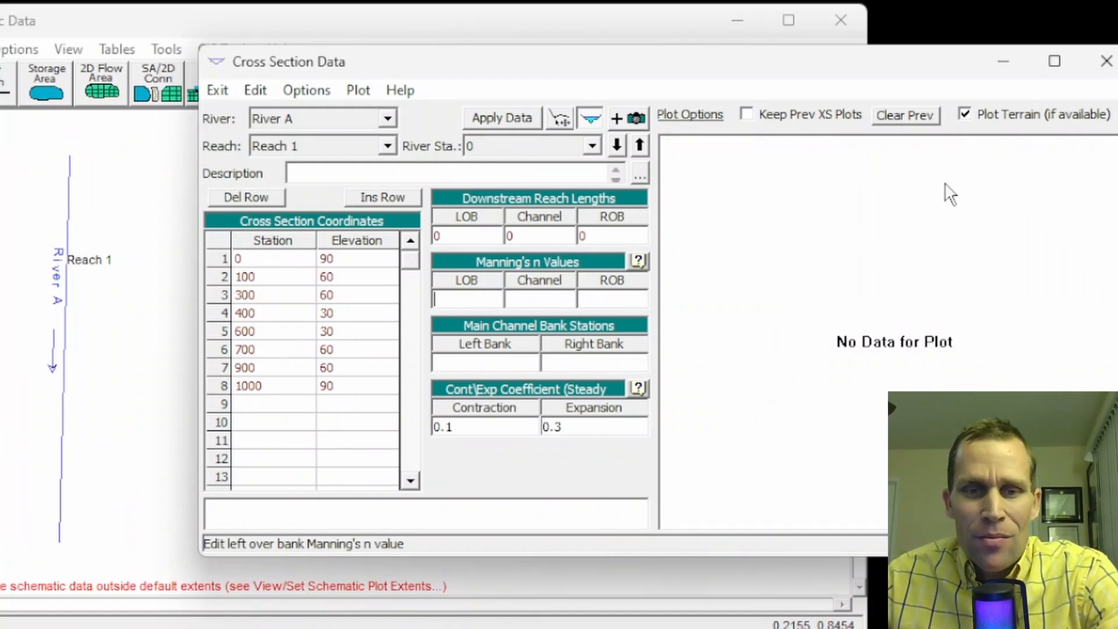
# Set the cross section's Manning's n values to 0.05 for the LOB, 0.03 for the channel and 0.05 for the ROB.
pyautogui.write('0.05')
pyautogui.press('Tab')
pyautogui.write('0')
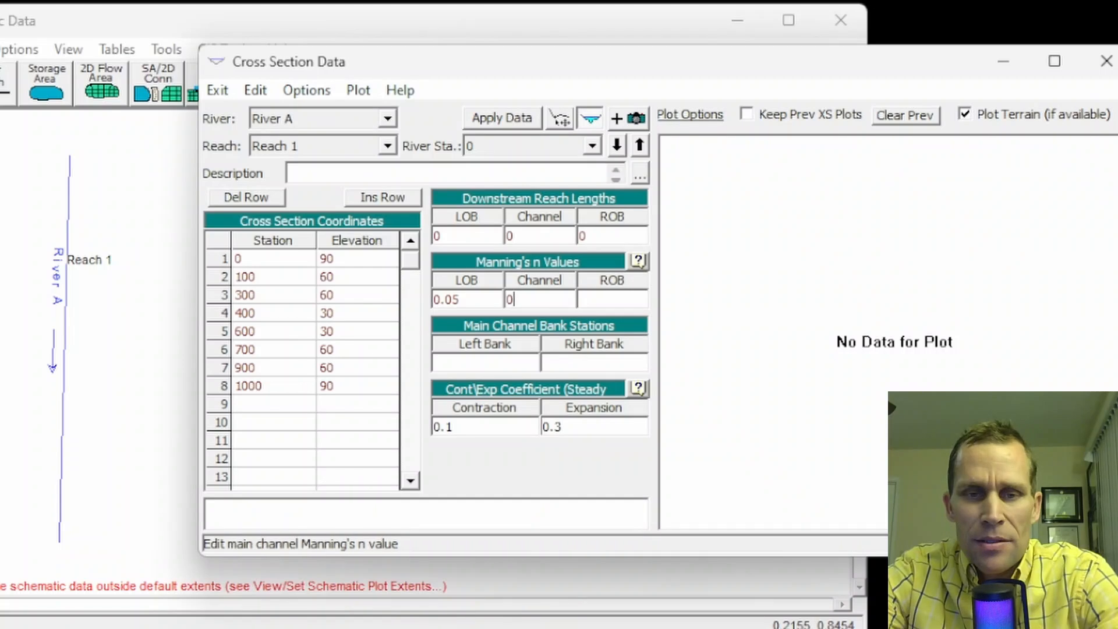
pyautogui.write('.03')
pyautogui.press('Tab')
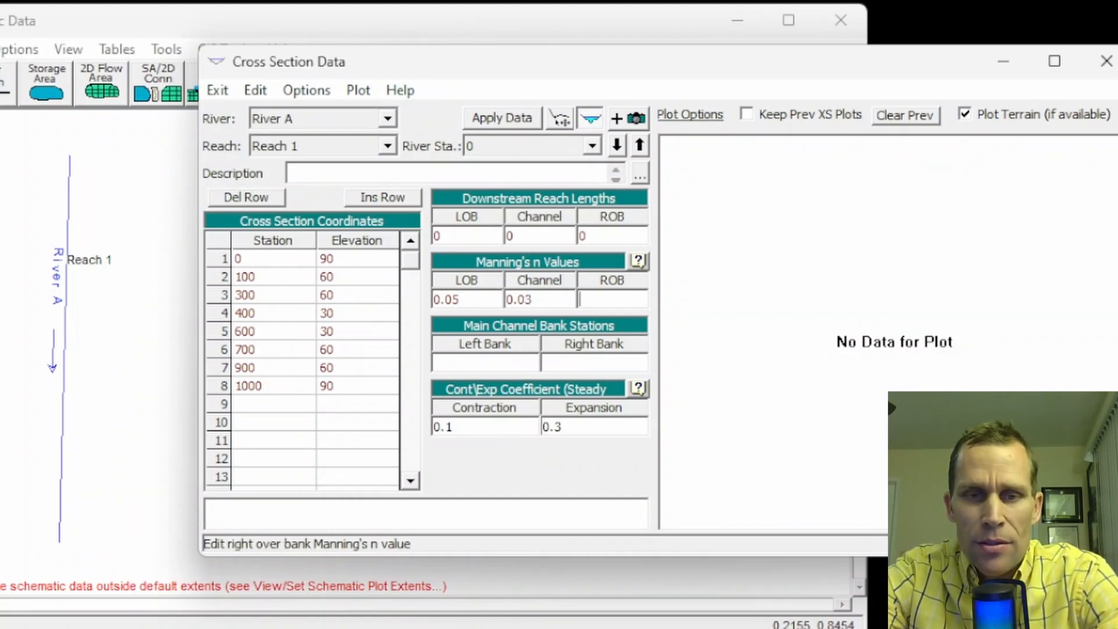
pyautogui.write('0')
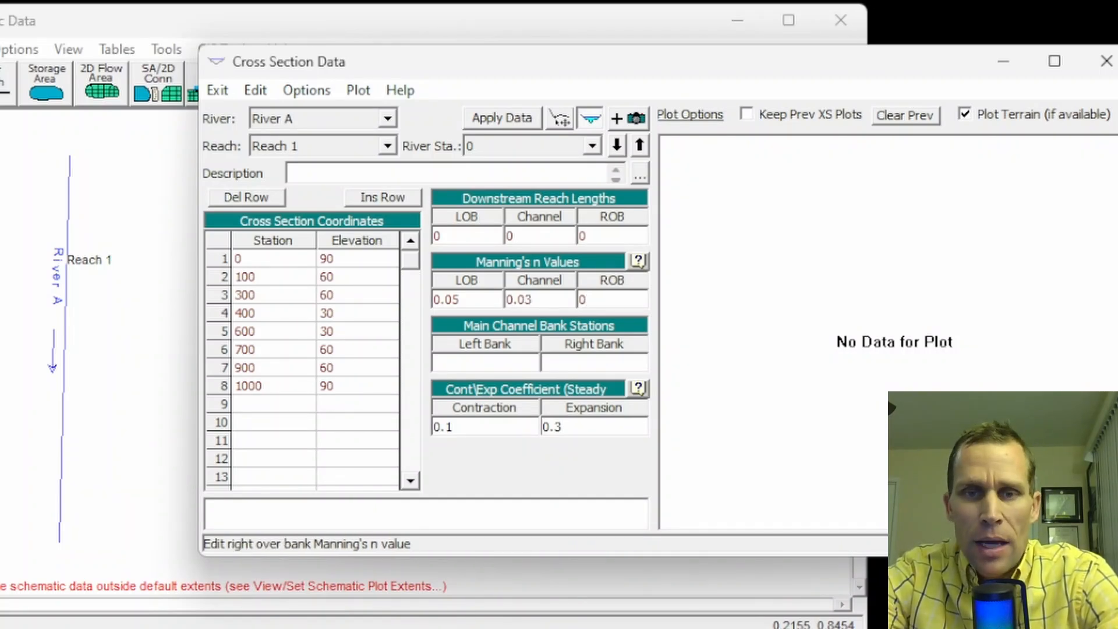
pyautogui.write('.05')
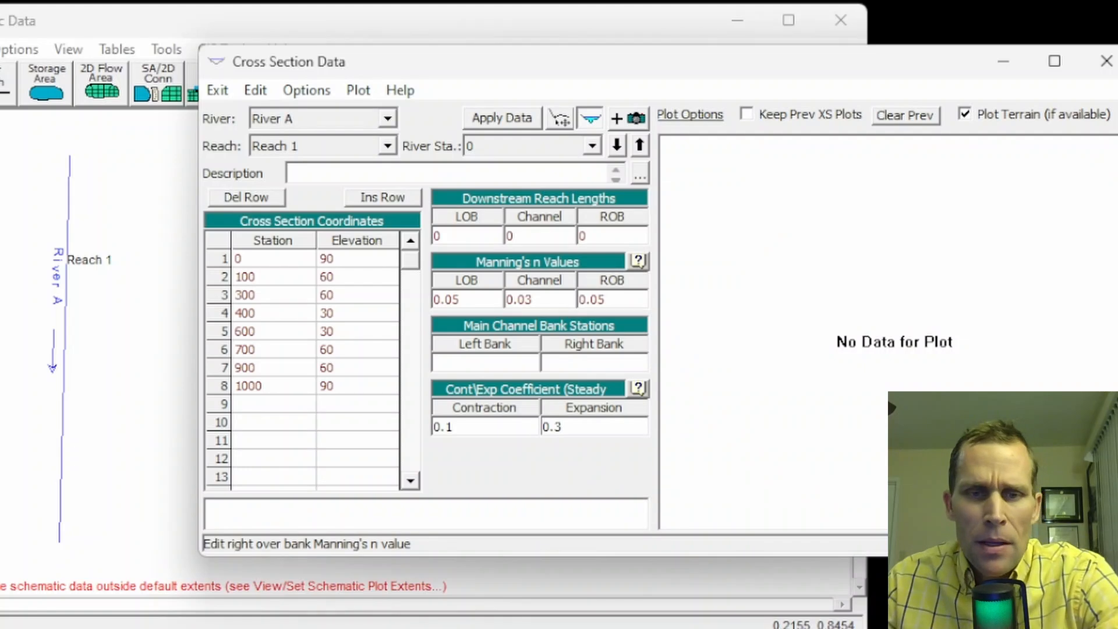
# Set the main channel bank stations to 300 for the left bank and 700 for the right, and apply the cross section data.
pyautogui.click(497, 362)
pyautogui.write('300')
pyautogui.press('Tab')
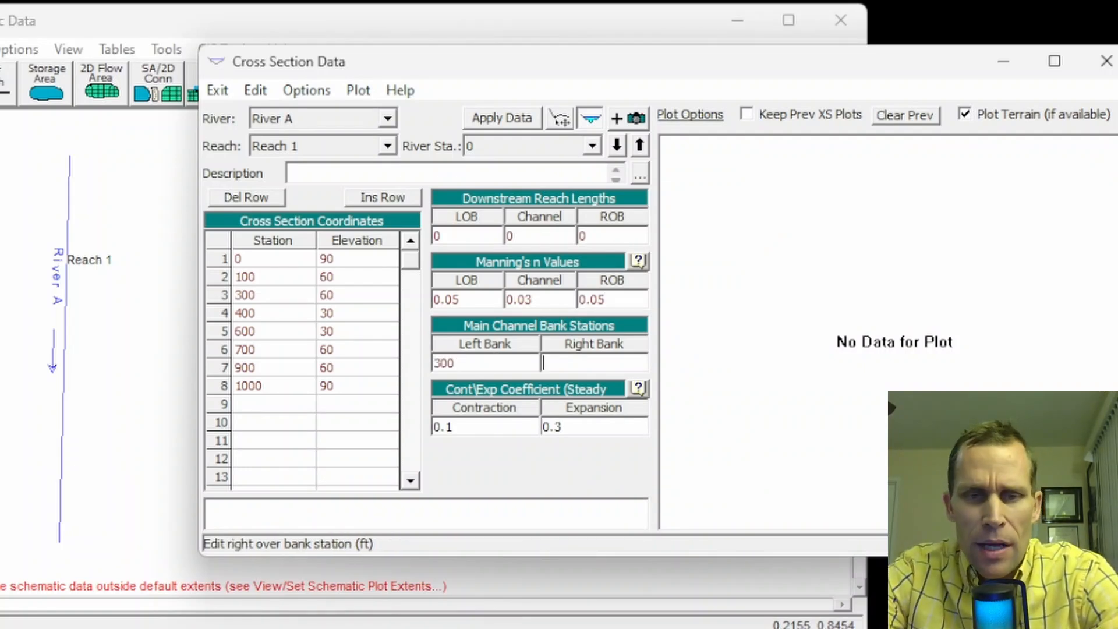
pyautogui.write('700')
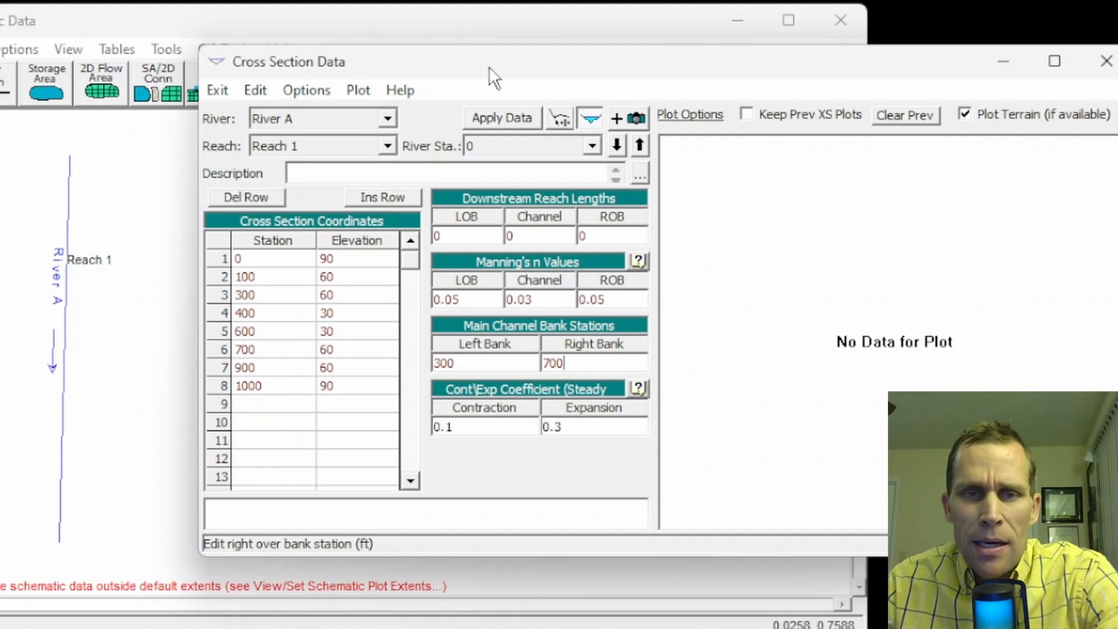
pyautogui.click(494, 115)
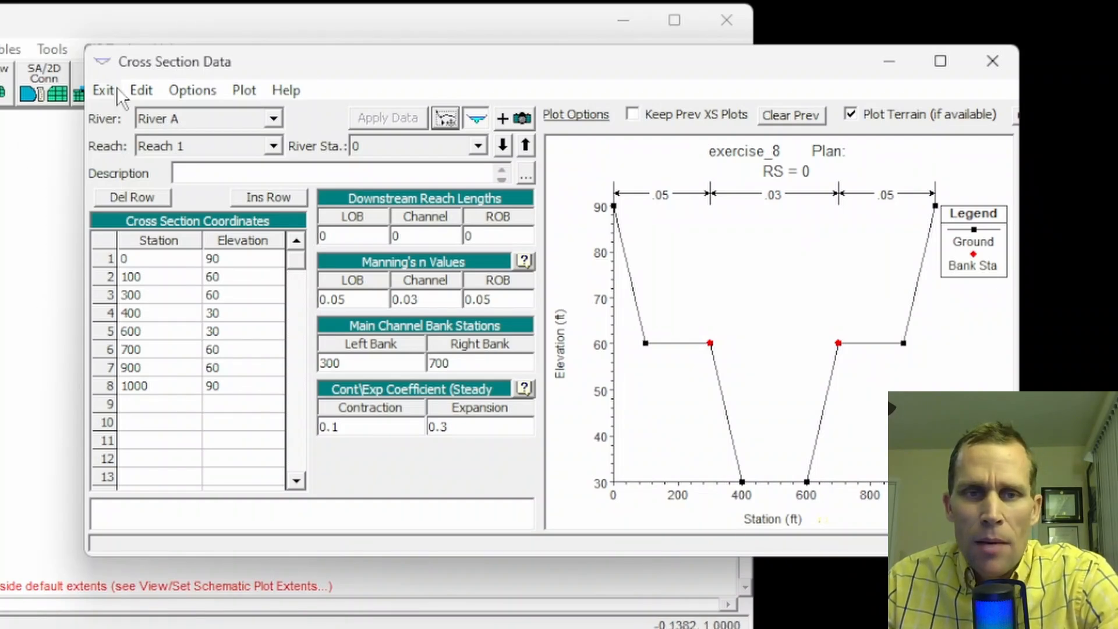
# Copy the current cross section on River A, Reach 1 to a new river station 10000.
pyautogui.click(195, 90)
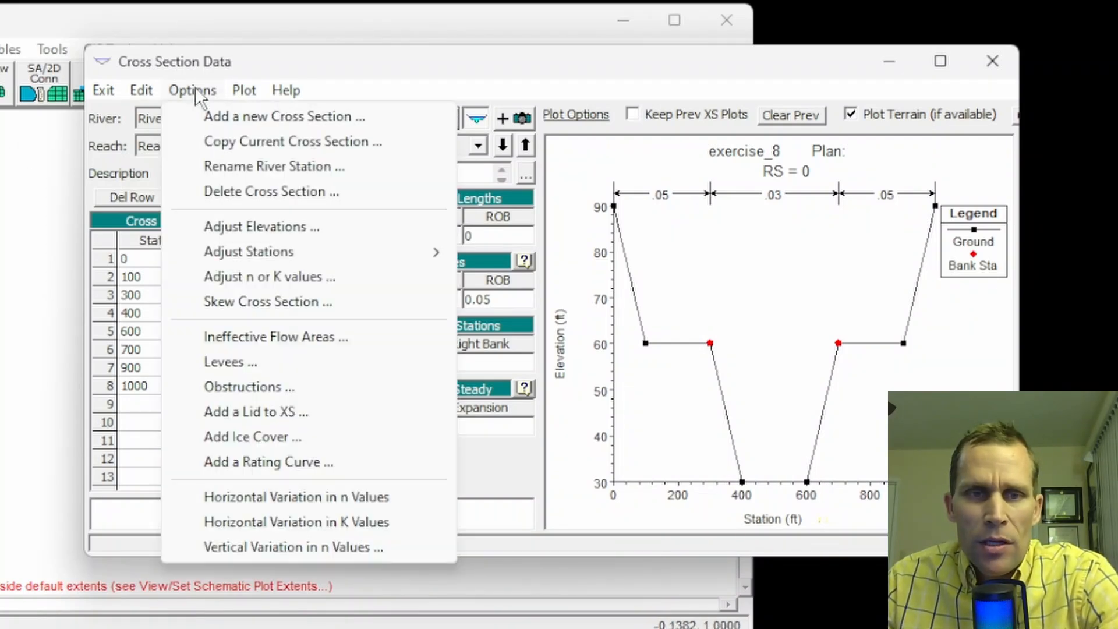
pyautogui.click(217, 142)
pyautogui.click(759, 284)
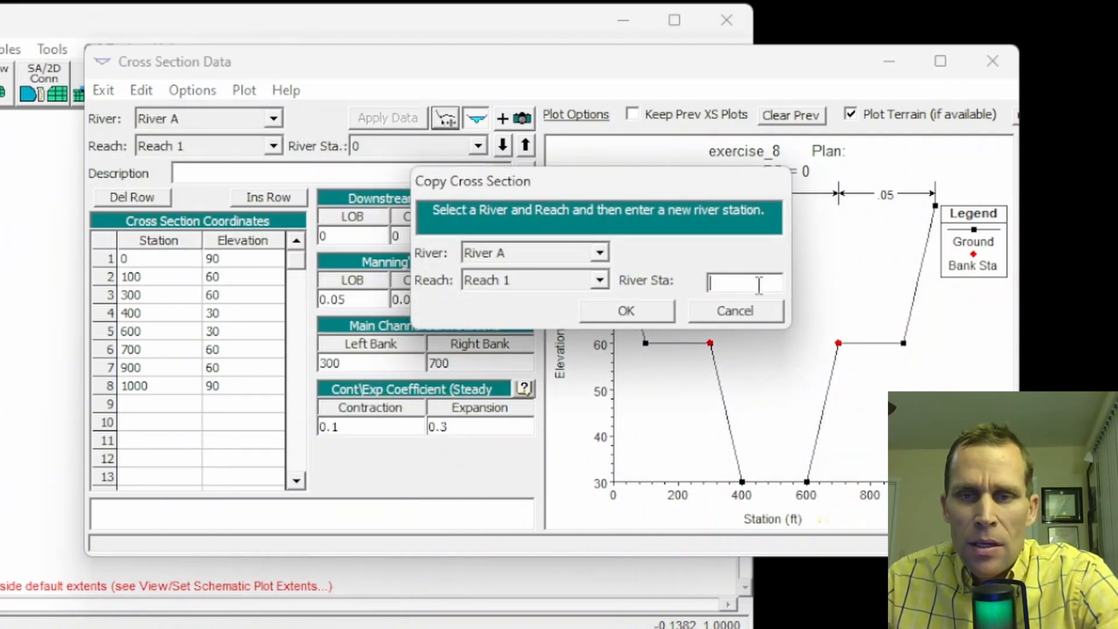
pyautogui.write('10000')
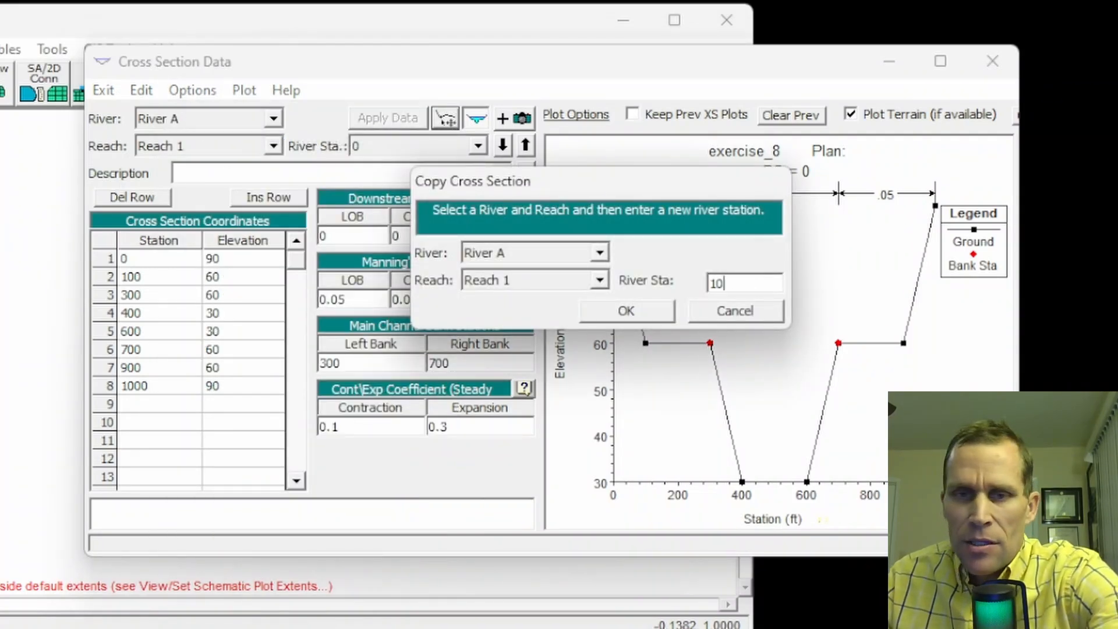
pyautogui.click(635, 315)
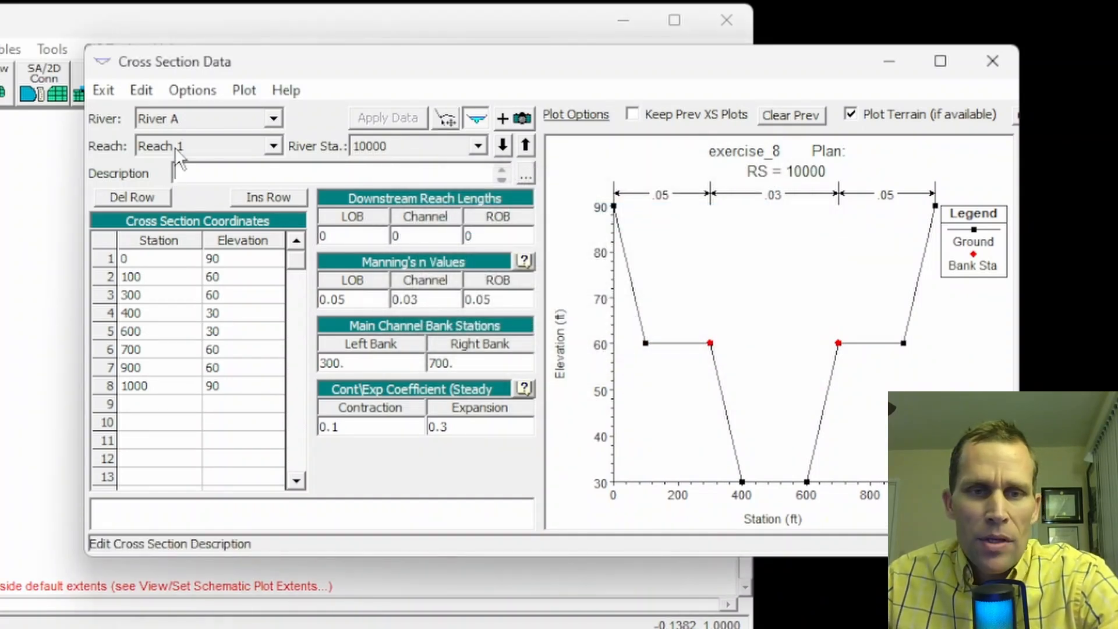
# Adjust all elevations of the cross section at river station 10000 by adding 20 ft.
pyautogui.click(193, 91)
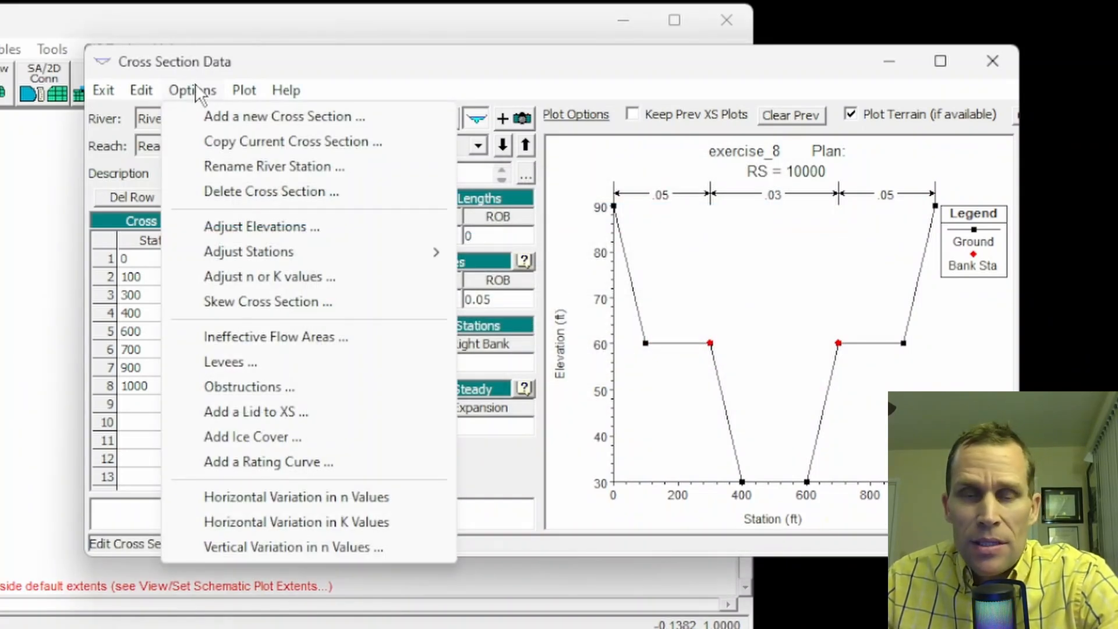
pyautogui.click(146, 236)
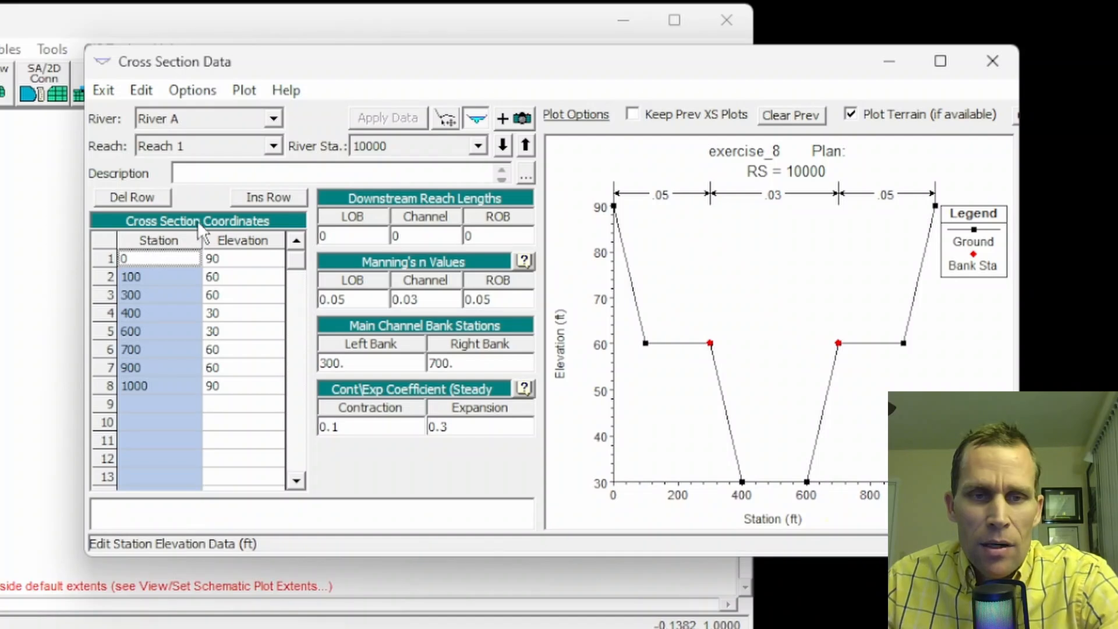
pyautogui.moveTo(236, 255); pyautogui.dragTo(240, 381)
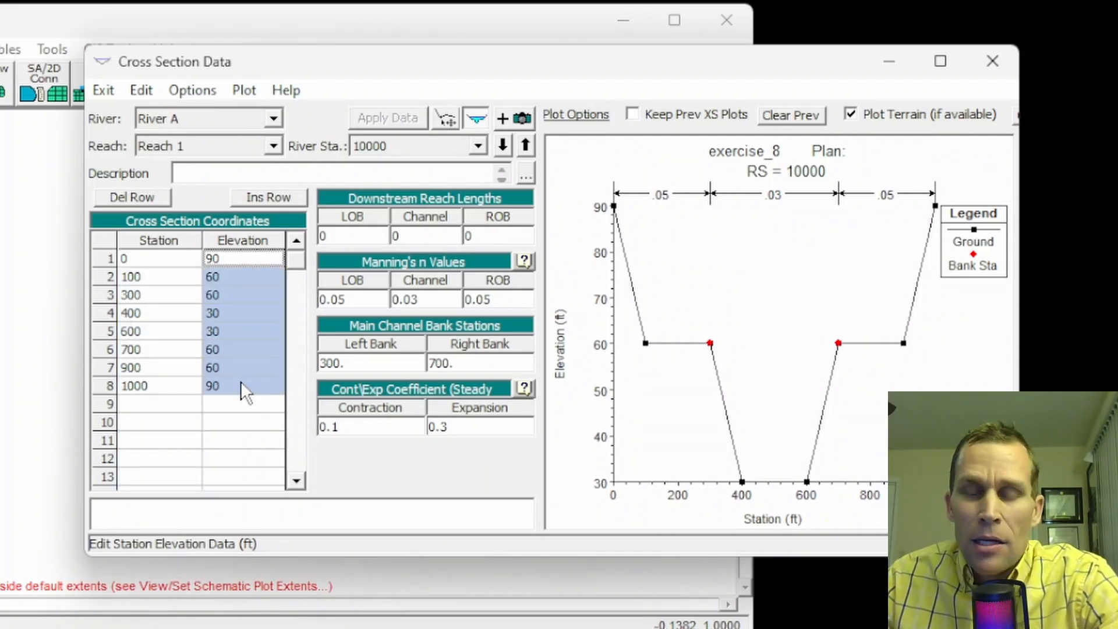
pyautogui.click(232, 259)
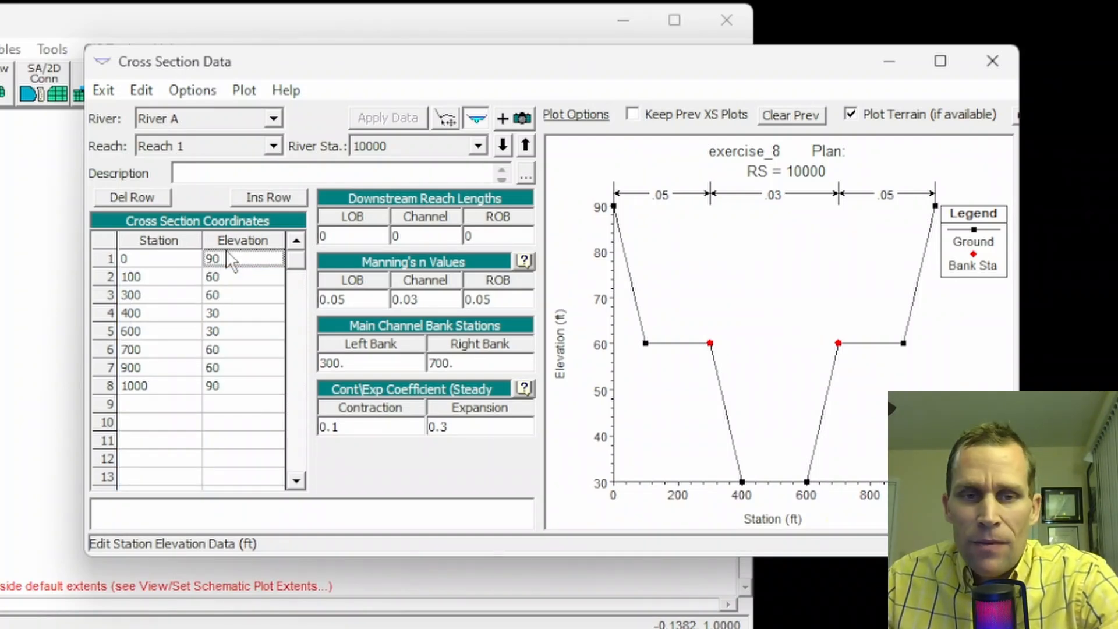
pyautogui.click(200, 89)
pyautogui.click(261, 227)
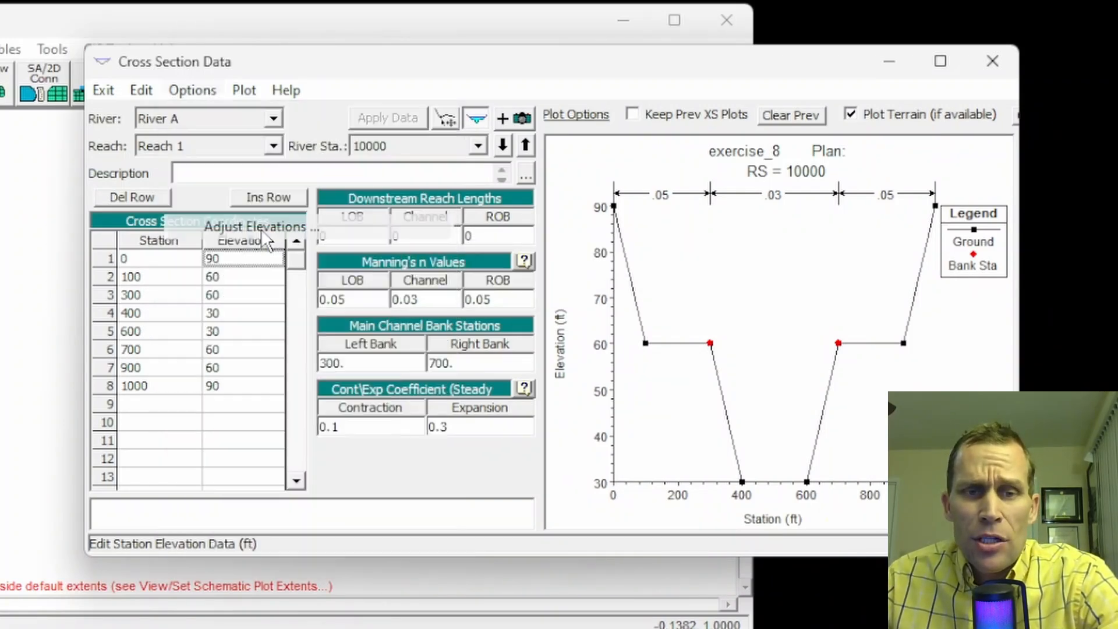
pyautogui.write('20')
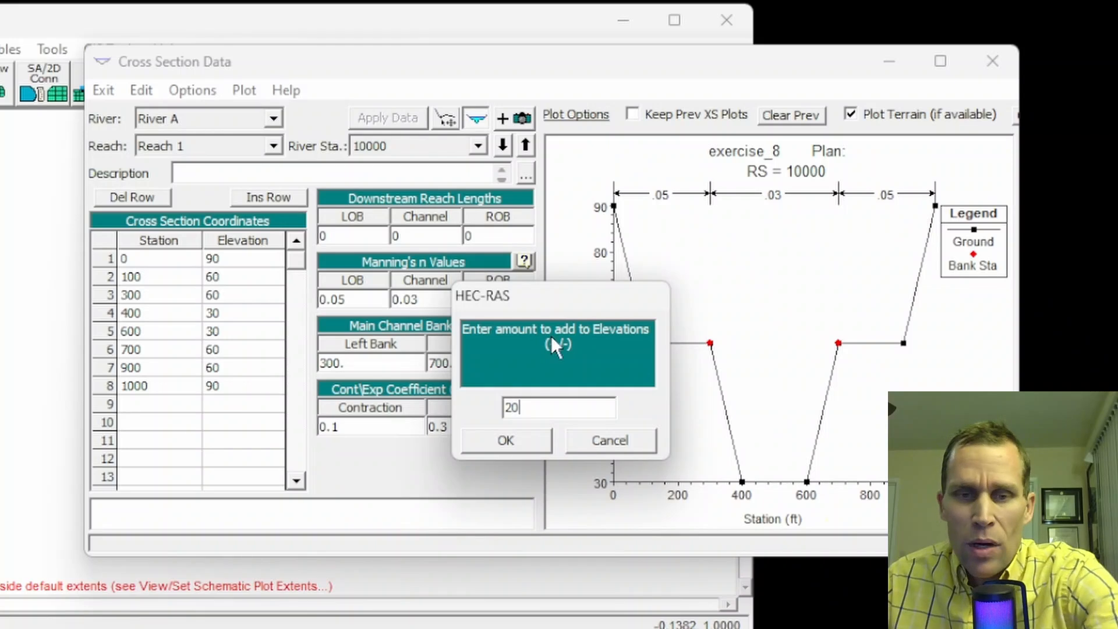
pyautogui.click(519, 441)
pyautogui.moveTo(266, 264); pyautogui.dragTo(252, 386)
# Set the downstream reach lengths for the LOB, channel and ROB to 10000 at river station 10000 and apply the cross section data.
pyautogui.click(350, 238)
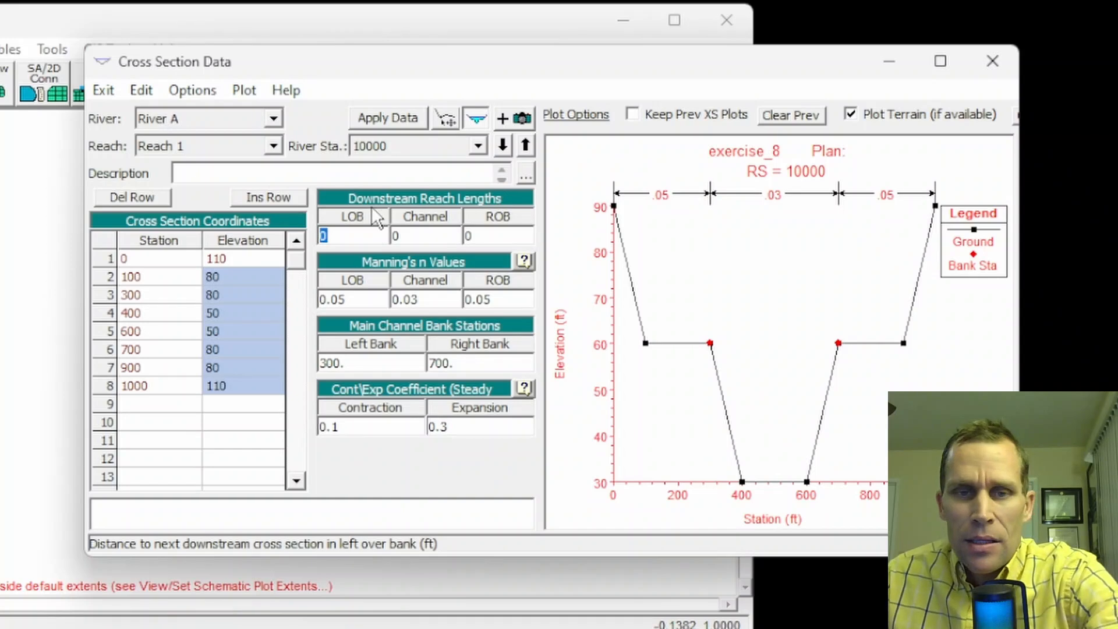
pyautogui.write('10000')
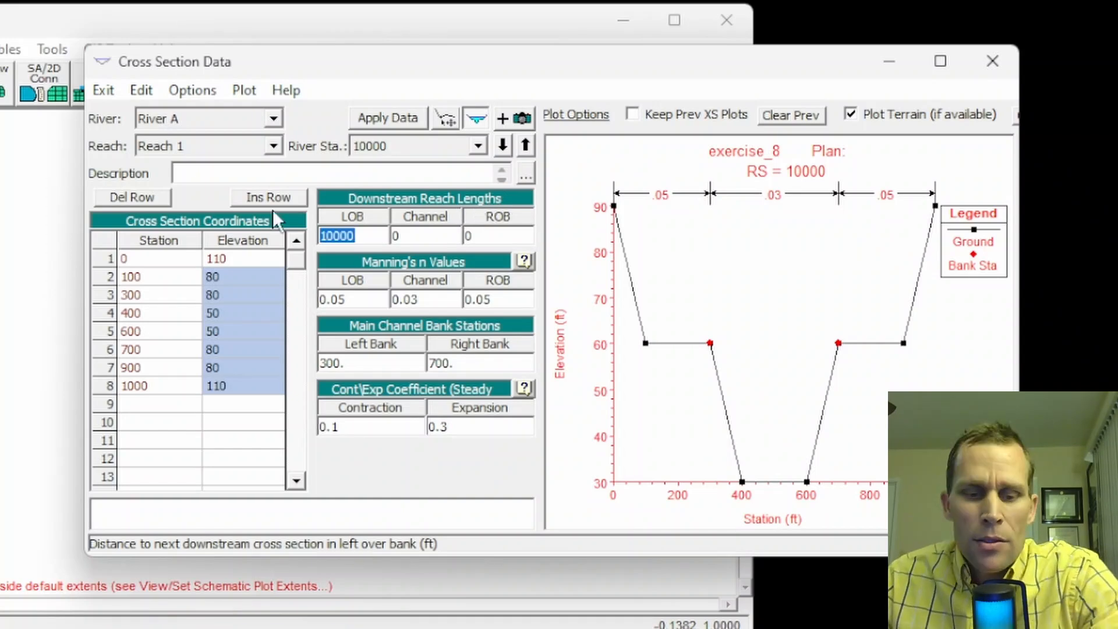
pyautogui.click(413, 235)
pyautogui.write('10000')
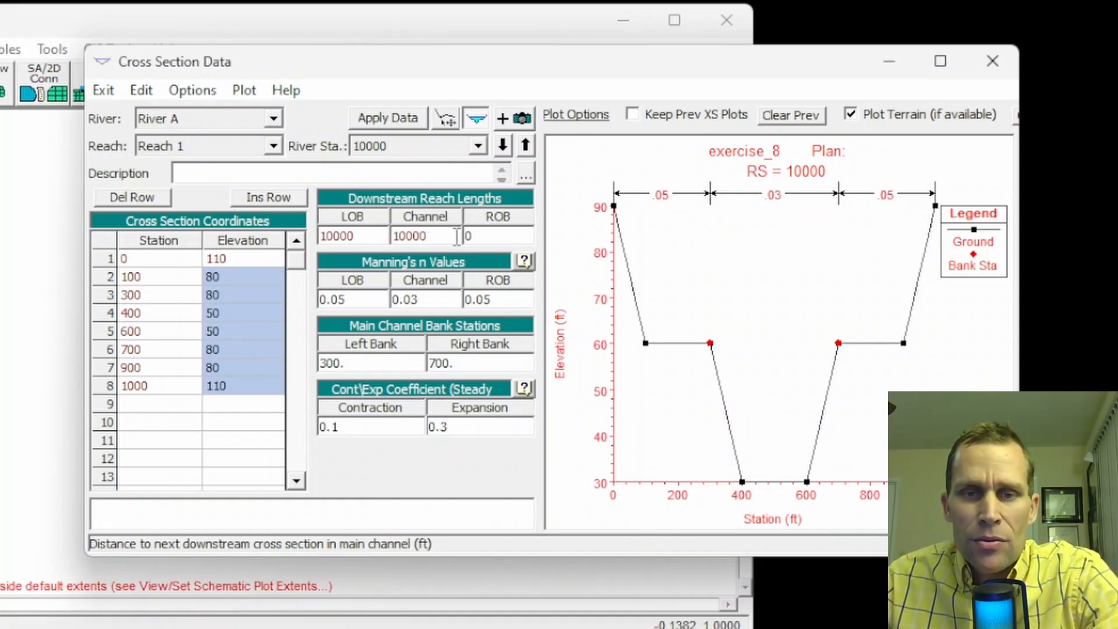
pyautogui.click(487, 236)
pyautogui.write('10000')
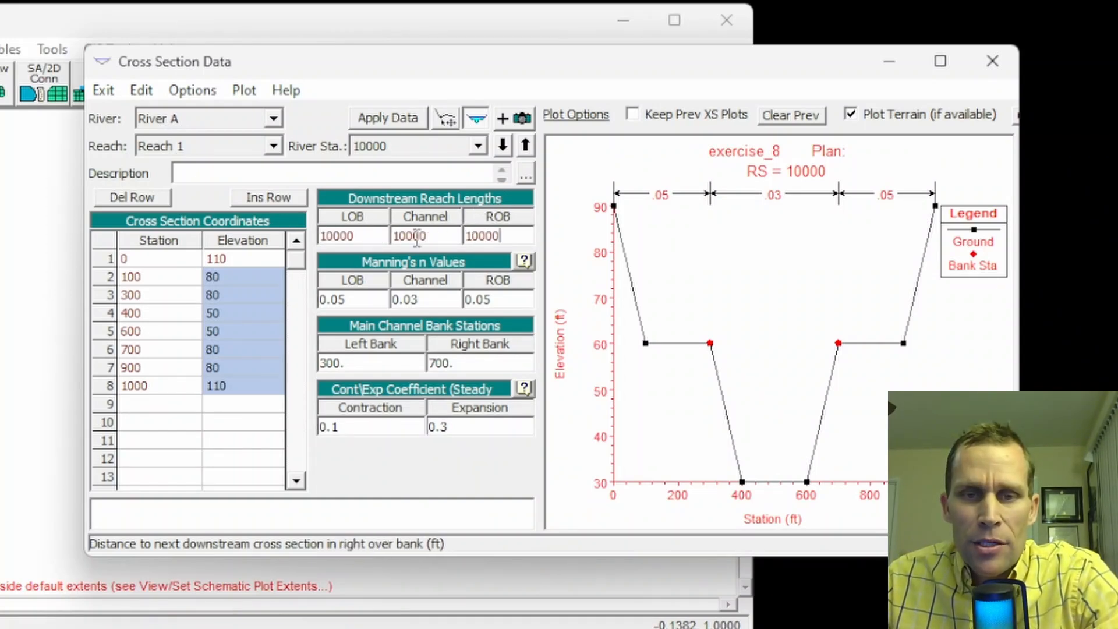
pyautogui.click(396, 116)
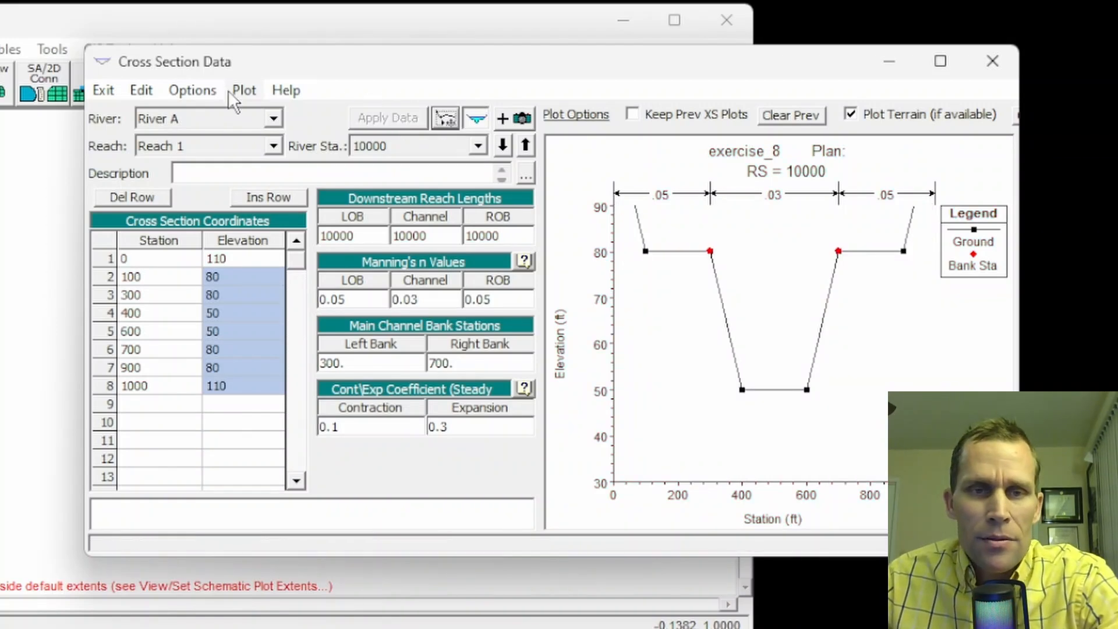
# Inspect the ground profile plot of River A, Reach 1, and close the plot and the cross section editor.
pyautogui.click(242, 90)
pyautogui.click(277, 141)
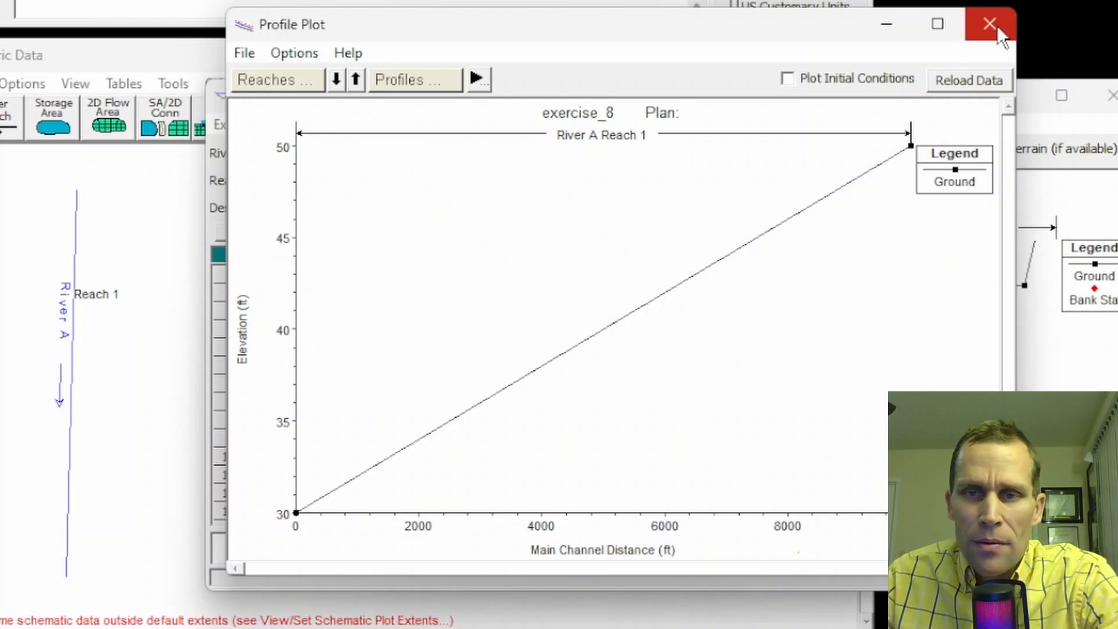
pyautogui.click(997, 26)
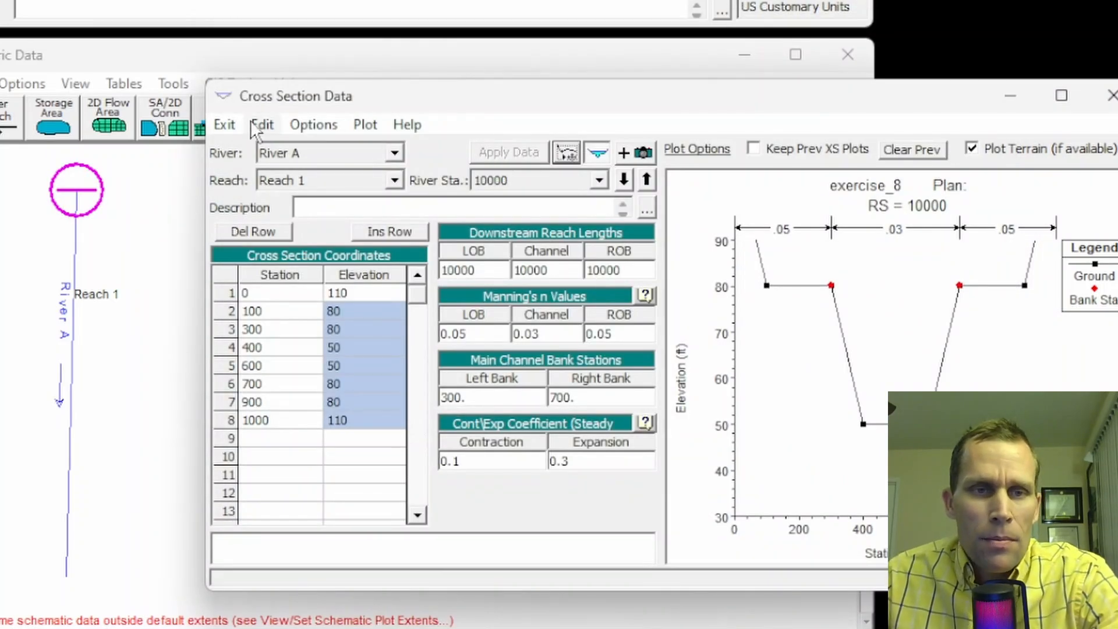
pyautogui.click(1109, 96)
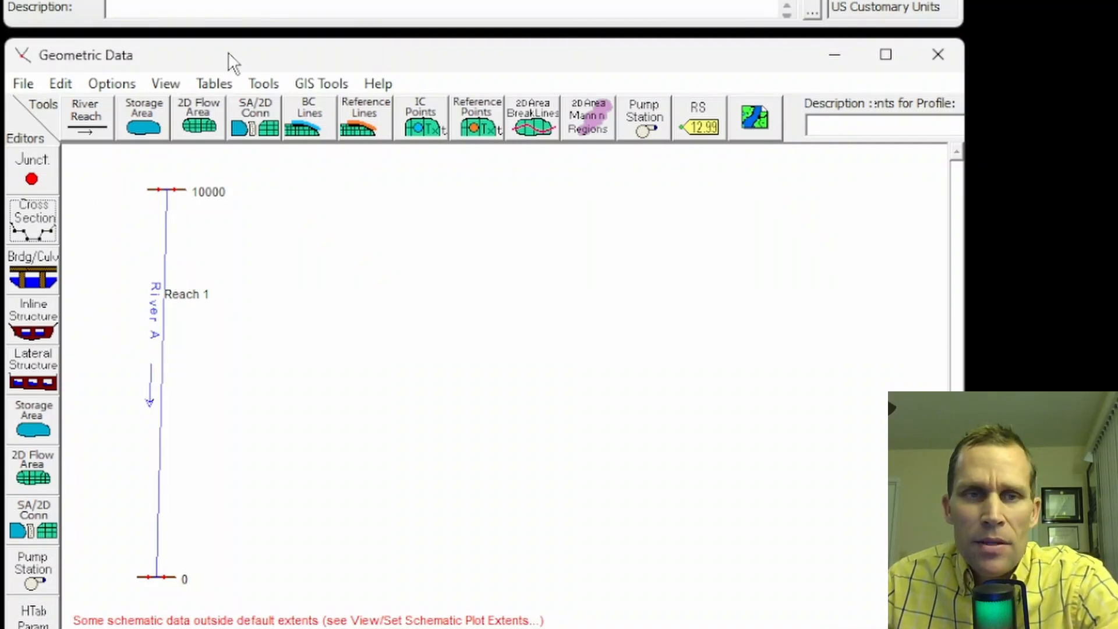
# Save the geometry data in the project folder with the title base.
pyautogui.click(23, 84)
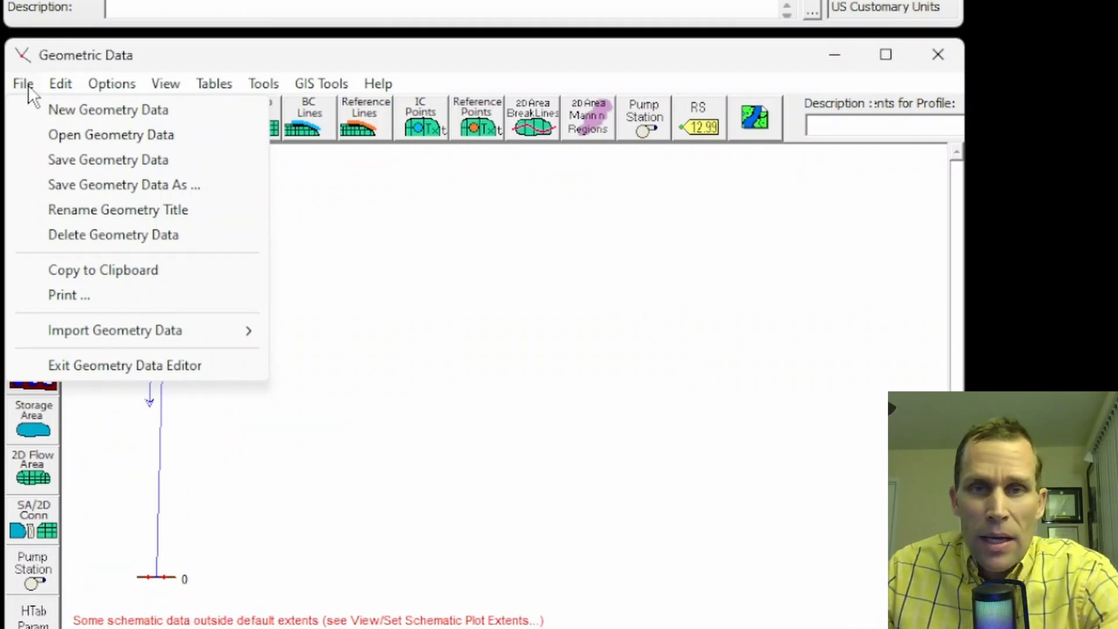
pyautogui.click(79, 161)
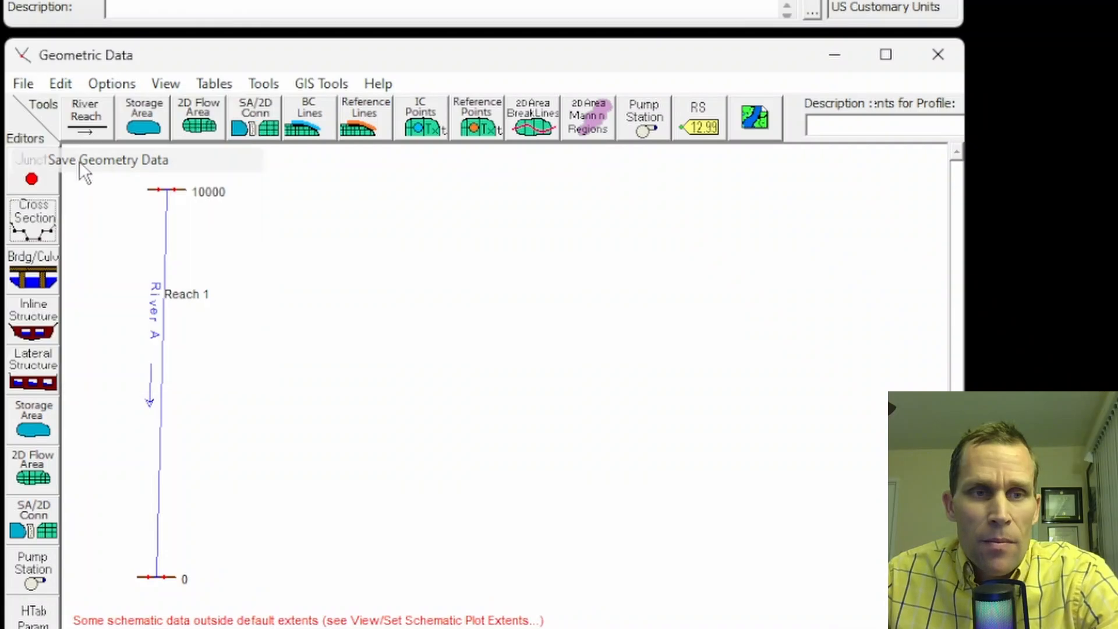
pyautogui.write('base')
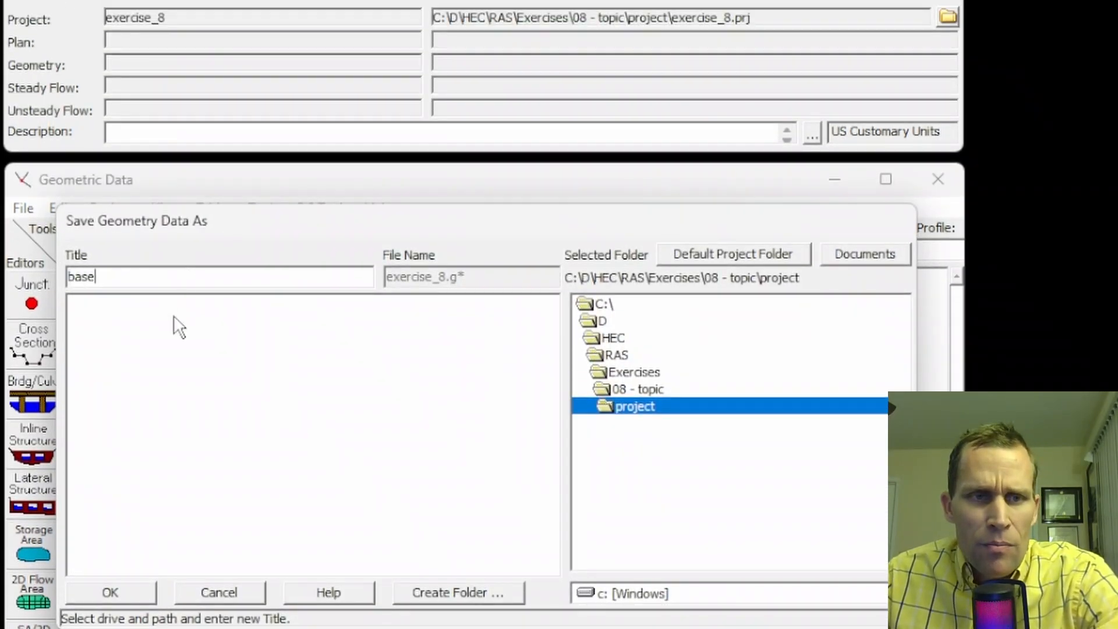
pyautogui.click(131, 592)
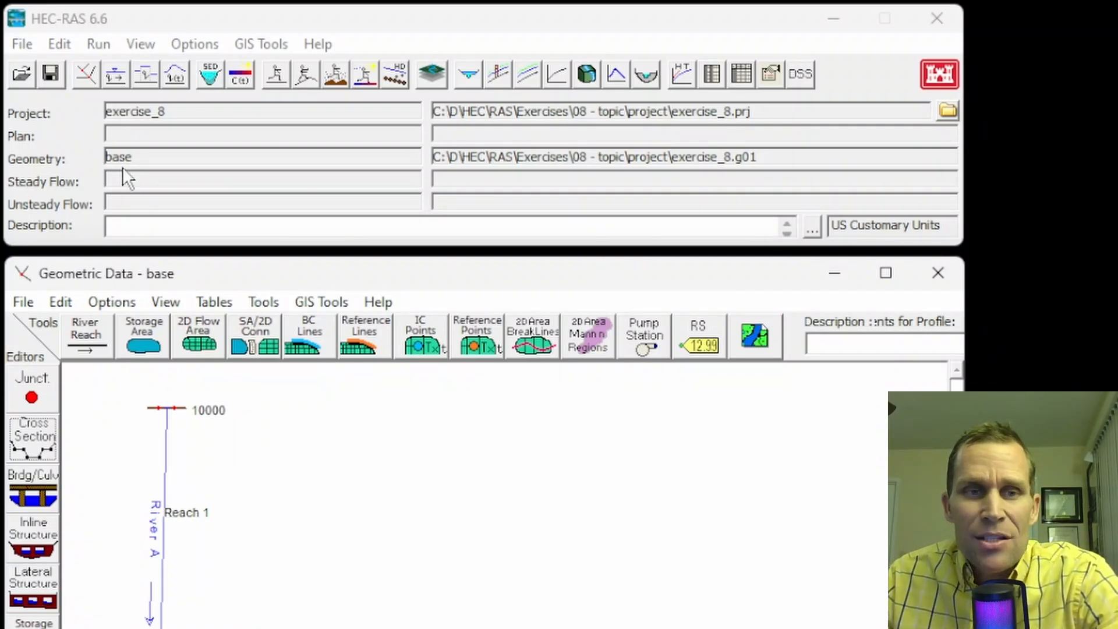
# Open the steady flow data and enter a PF 1 flow of 156000 cfs for River A, Reach 1 at river station 10000.
pyautogui.click(61, 45)
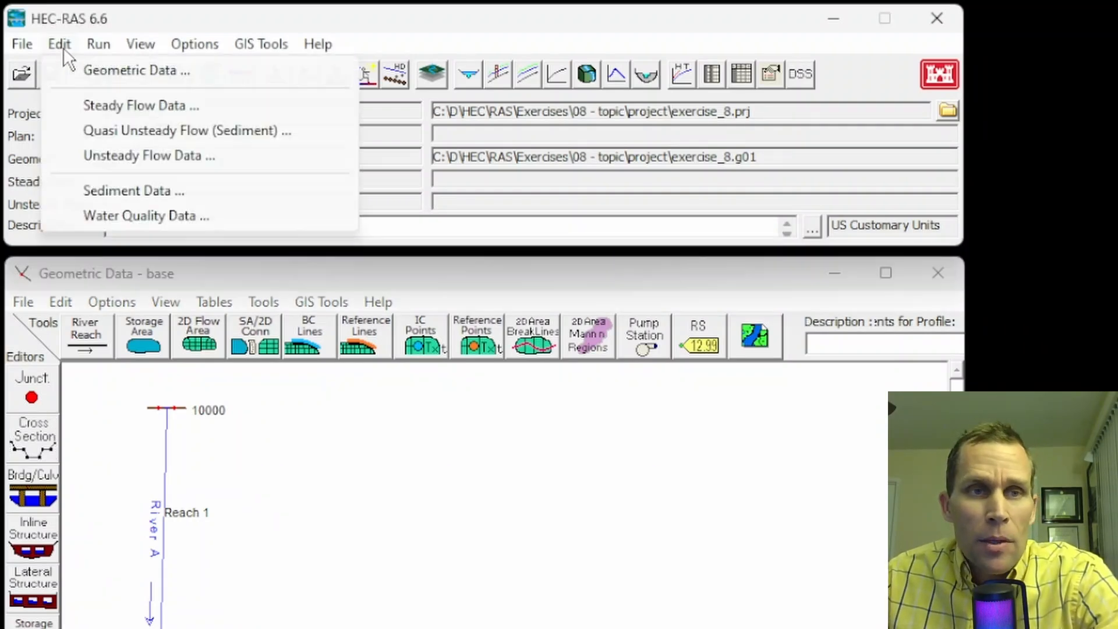
pyautogui.click(105, 108)
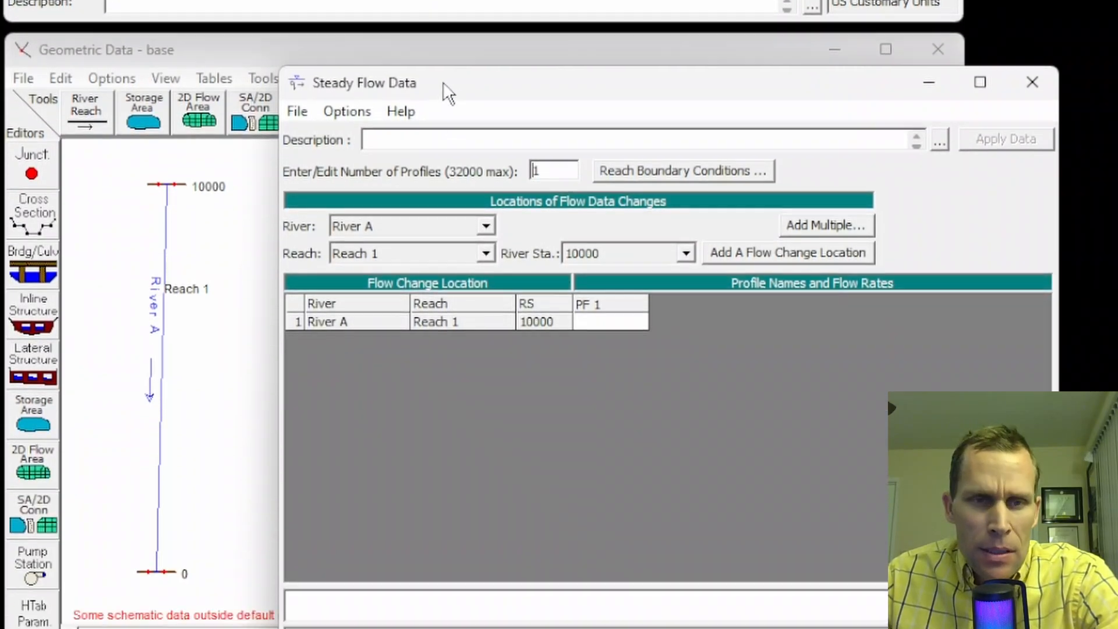
pyautogui.moveTo(442, 81); pyautogui.dragTo(389, 68)
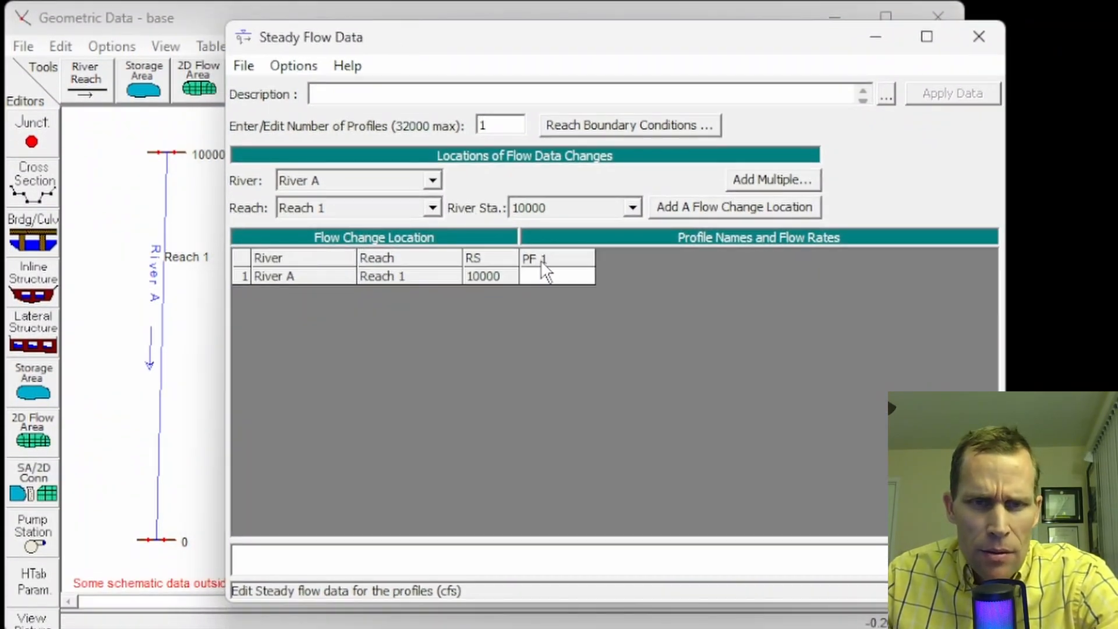
pyautogui.click(556, 276)
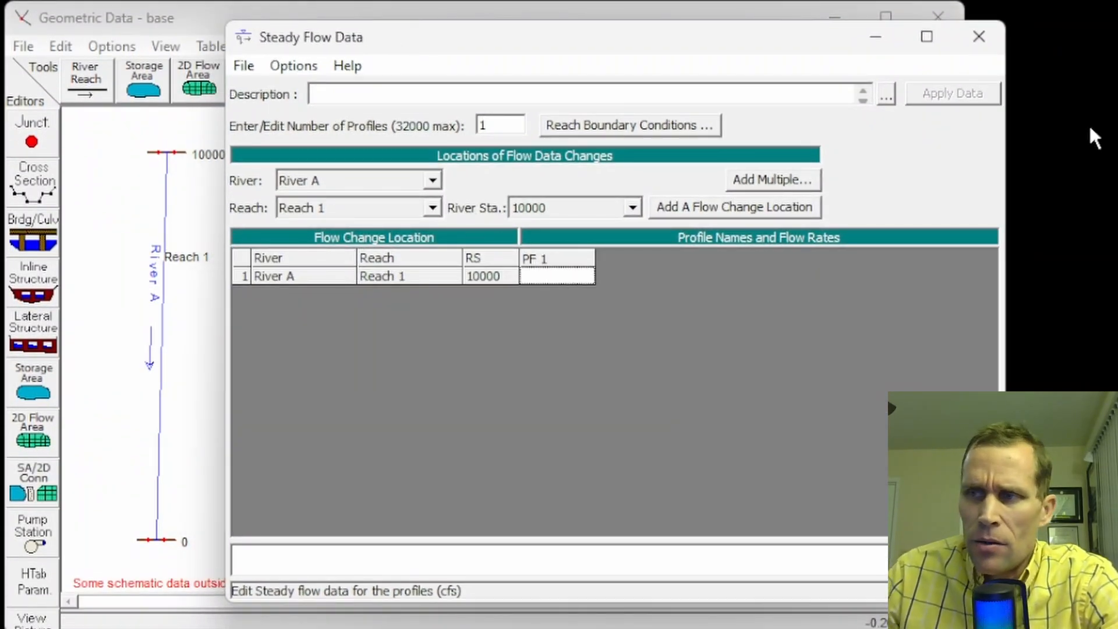
pyautogui.write('156000')
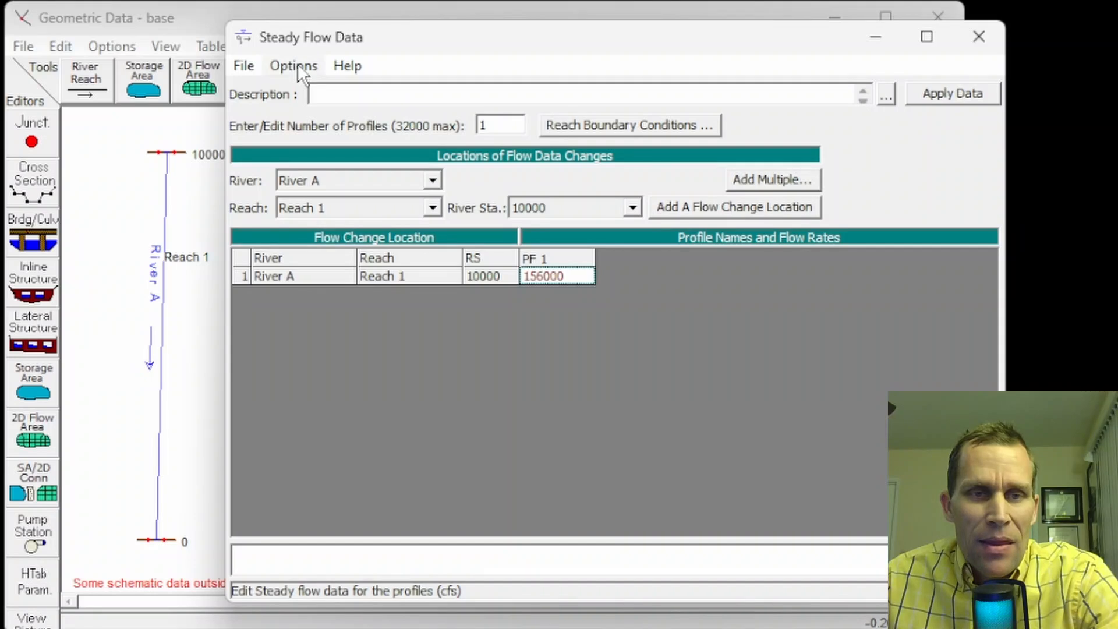
# Set the downstream boundary condition of Reach 1 to normal depth with a slope of 0.002 for all profiles.
pyautogui.click(644, 132)
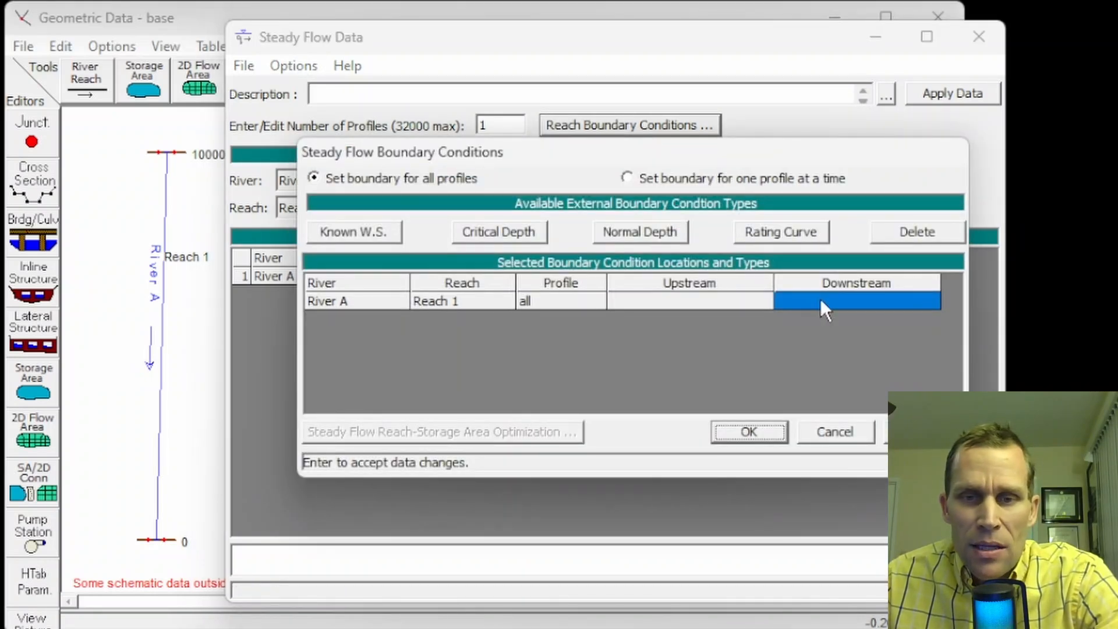
pyautogui.click(655, 230)
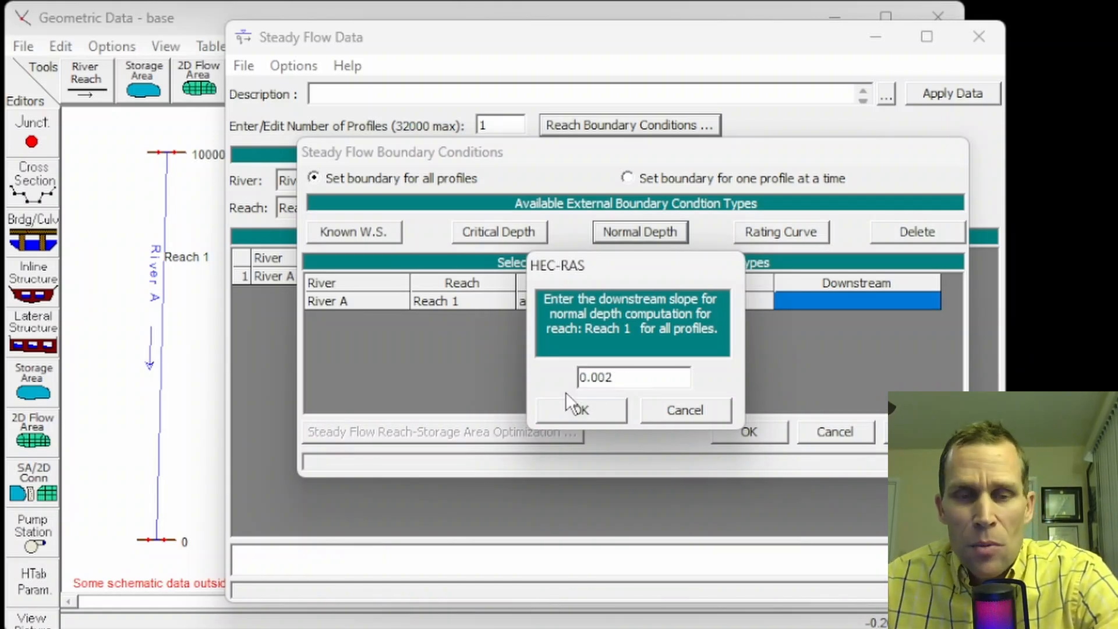
pyautogui.click(582, 411)
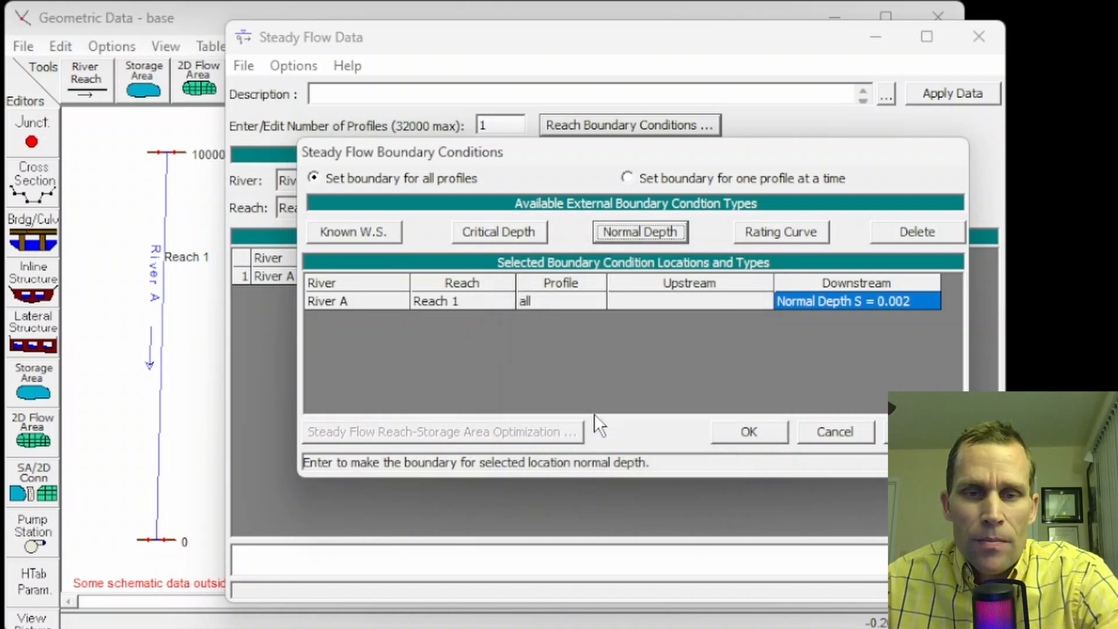
pyautogui.click(747, 432)
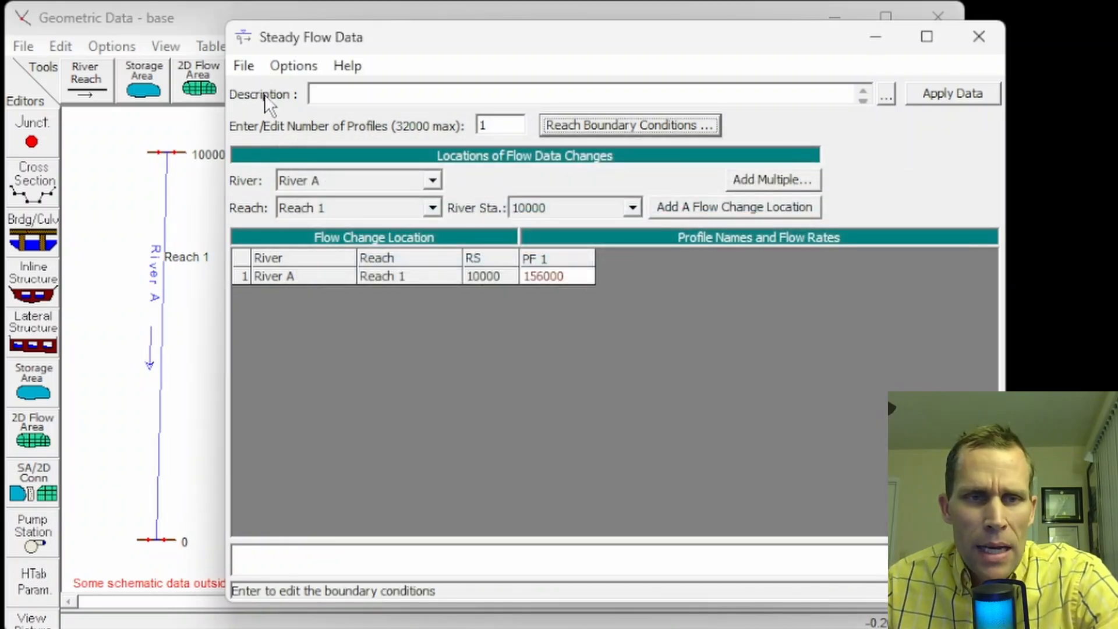
# Save the steady flow data in the project folder with the title 156k.
pyautogui.click(254, 68)
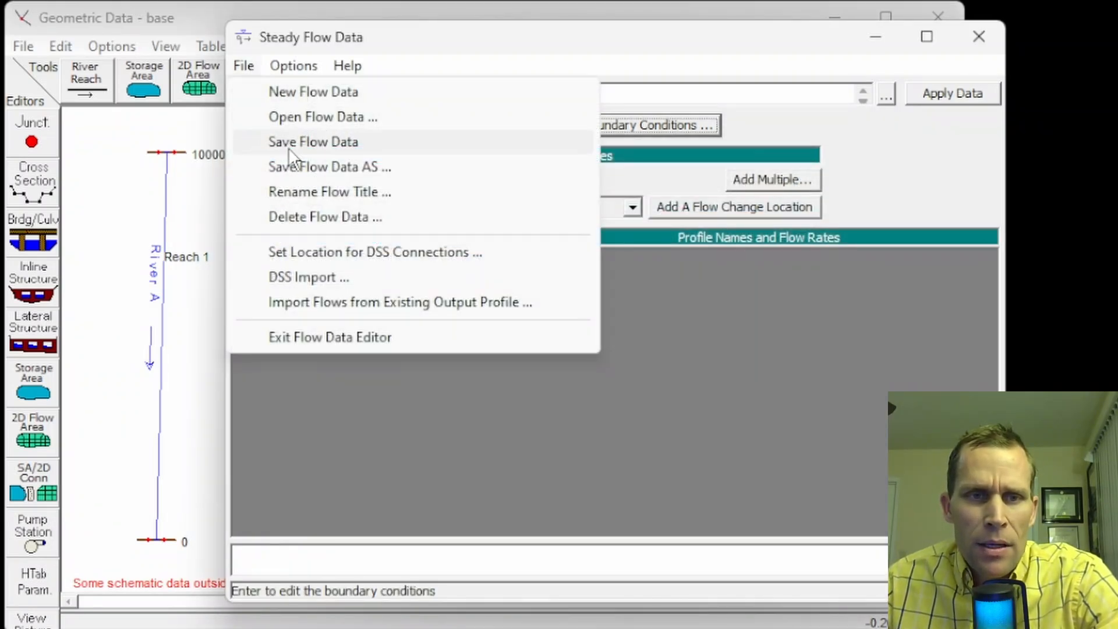
pyautogui.click(290, 149)
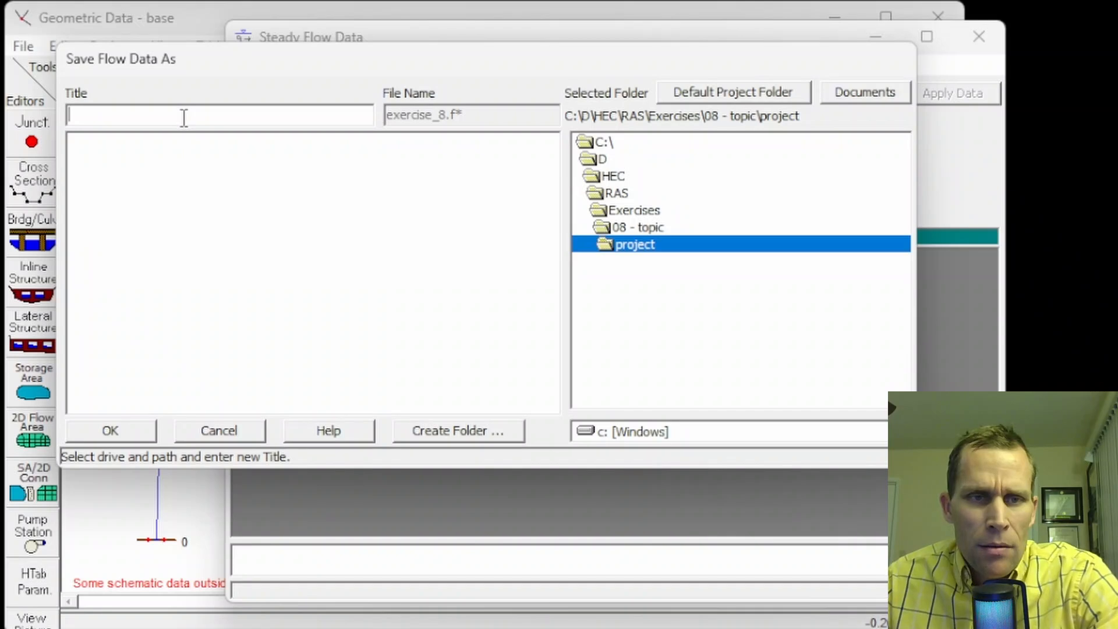
pyautogui.write('156k')
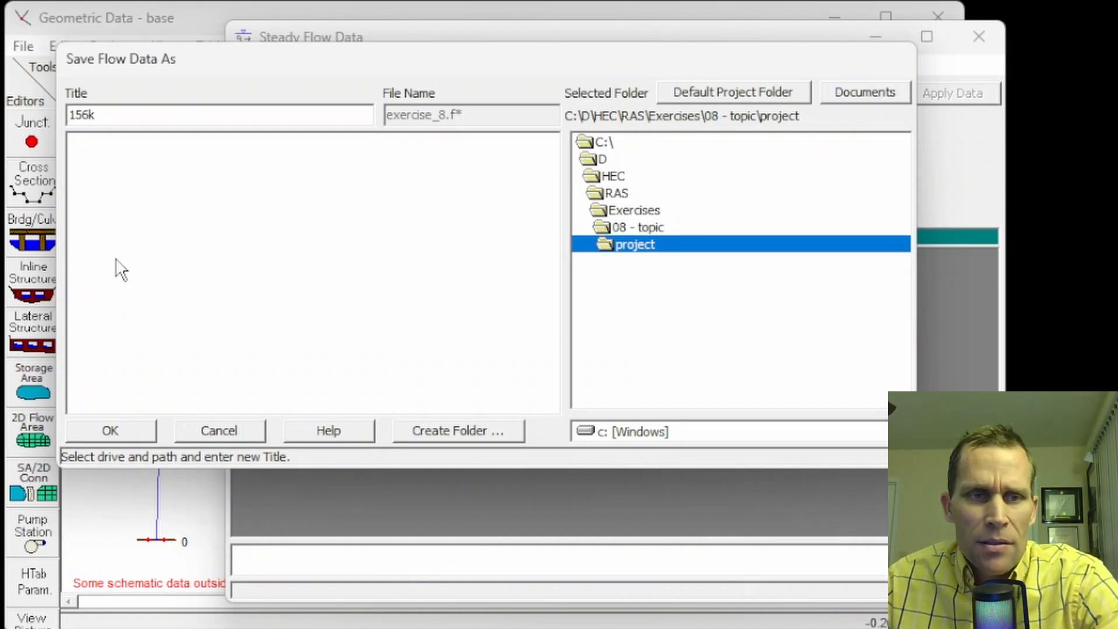
pyautogui.click(130, 431)
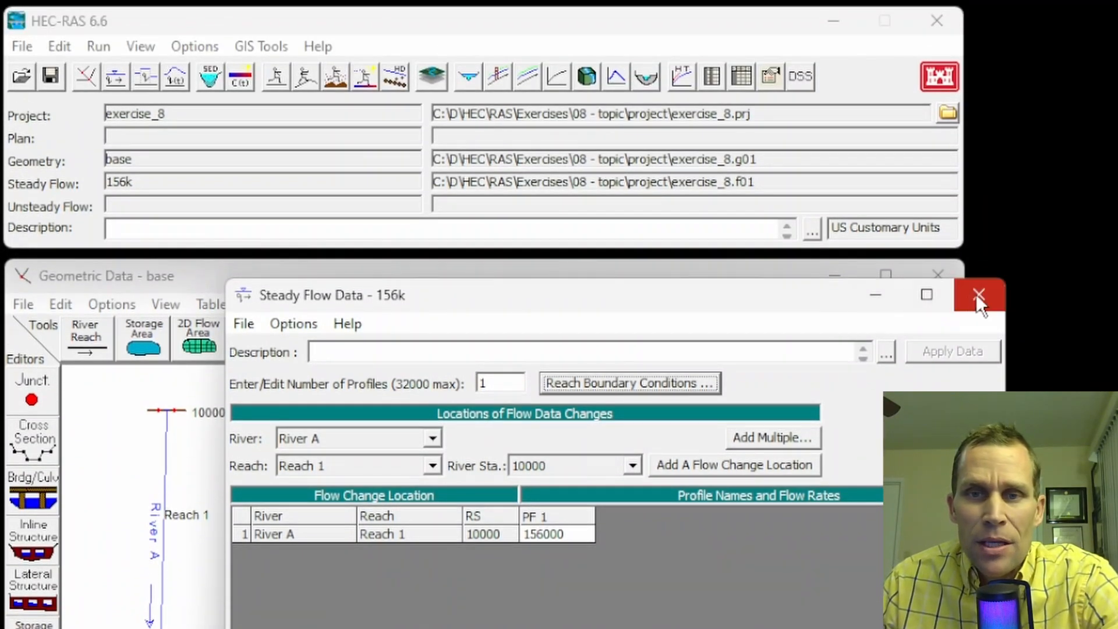
# Open the steady flow analysis and save its plan in the project folder with the title base_156k.
pyautogui.click(977, 297)
pyautogui.click(99, 46)
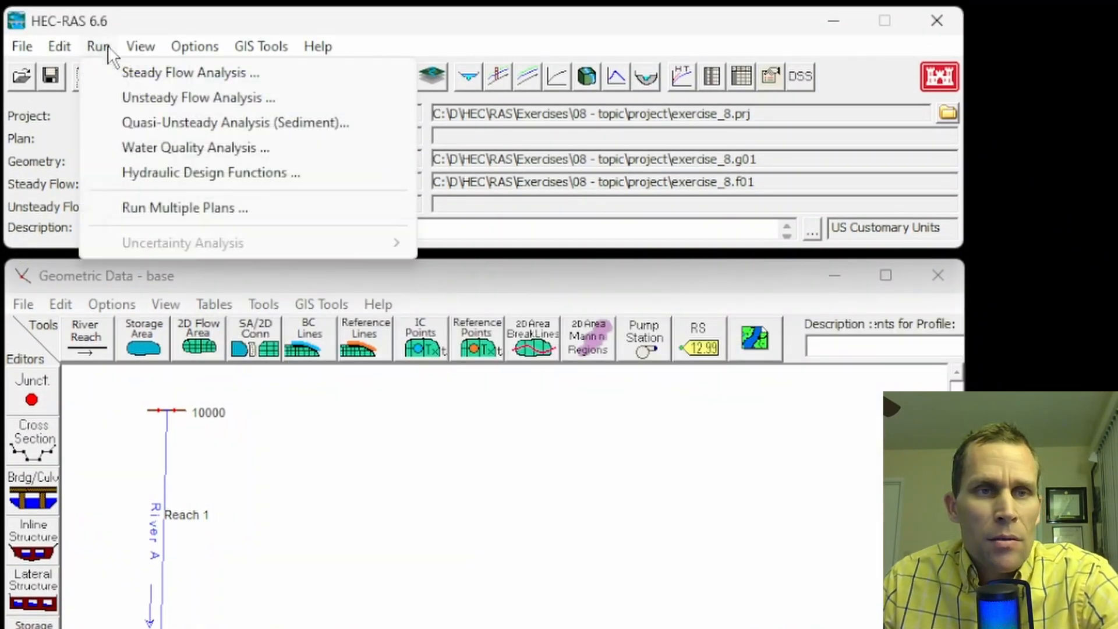
pyautogui.click(141, 74)
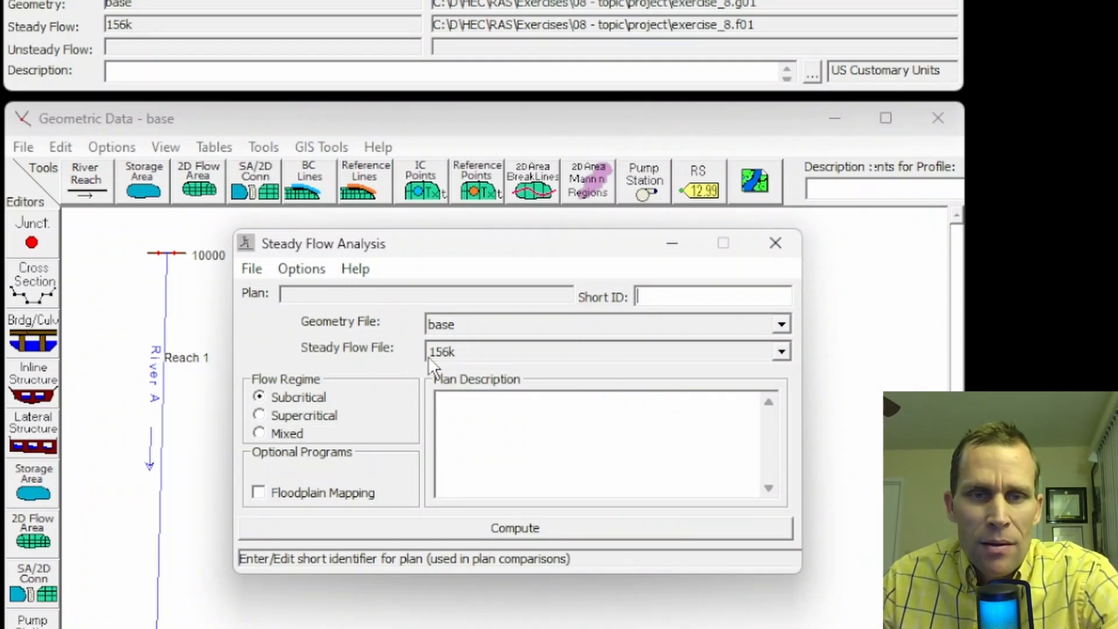
pyautogui.click(249, 268)
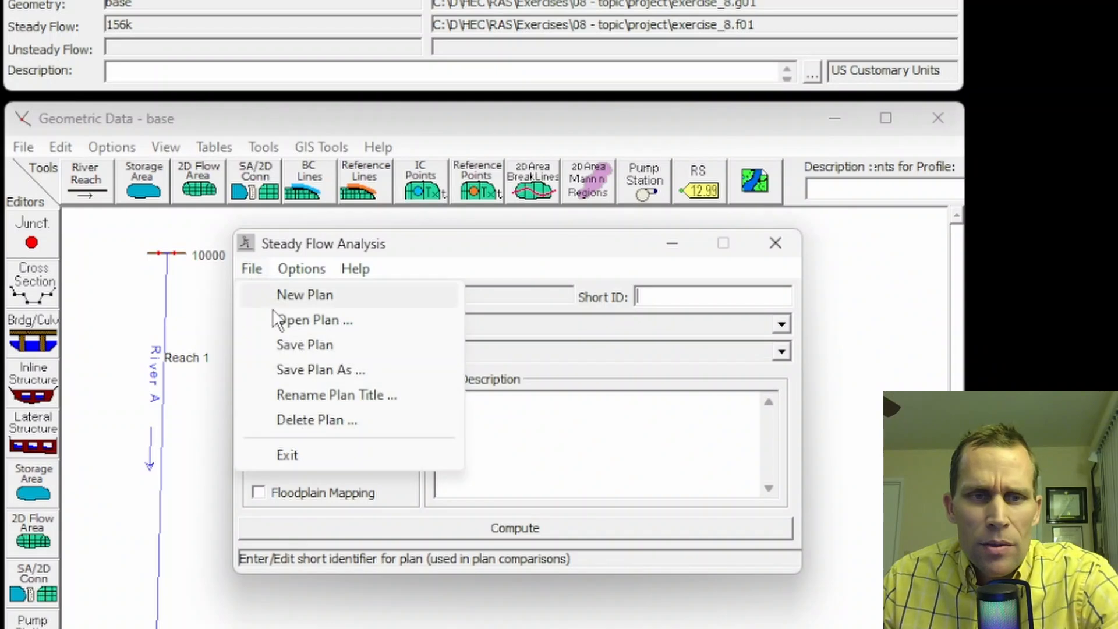
pyautogui.click(312, 345)
pyautogui.click(200, 216)
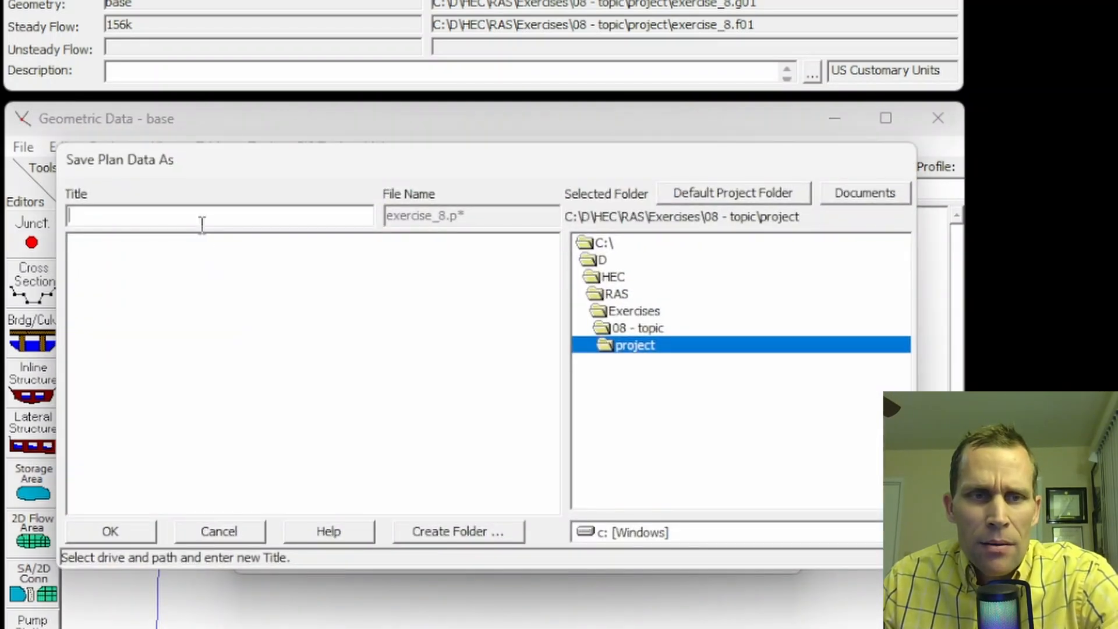
pyautogui.write('base_156k')
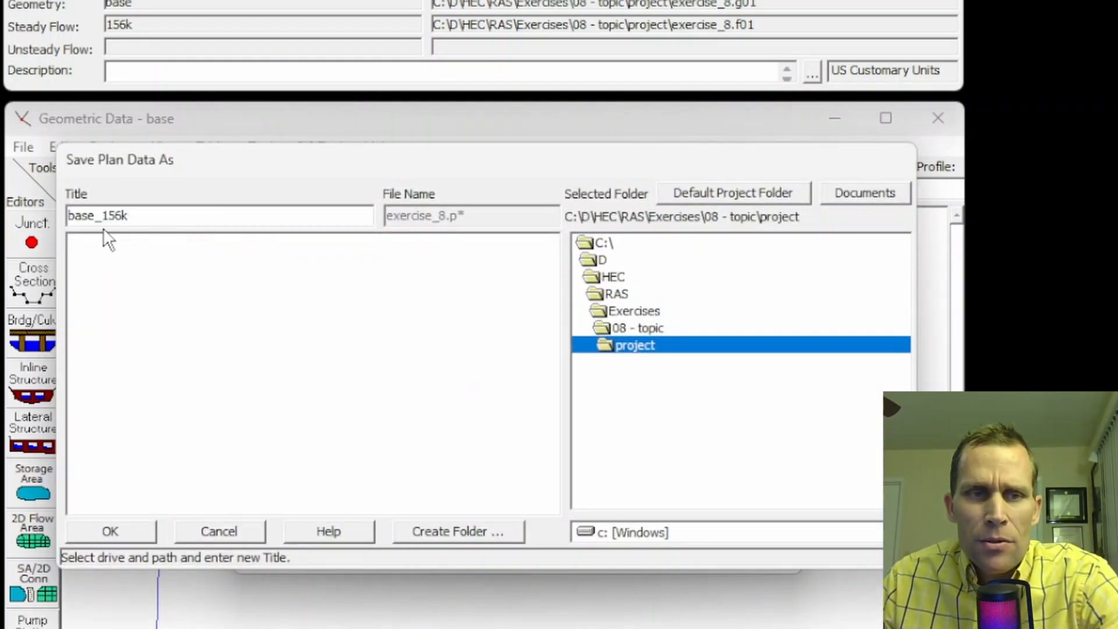
pyautogui.click(121, 531)
# Set the short plan identifier to base_156k and compute the subcritical steady flow analysis.
pyautogui.write('base_156k')
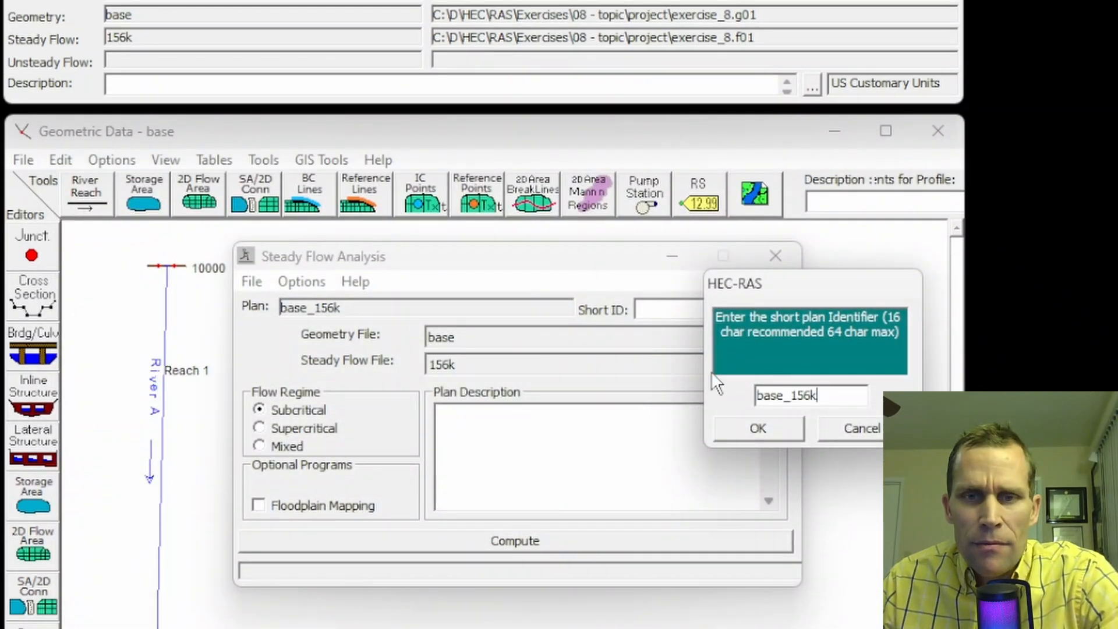
pyautogui.click(771, 427)
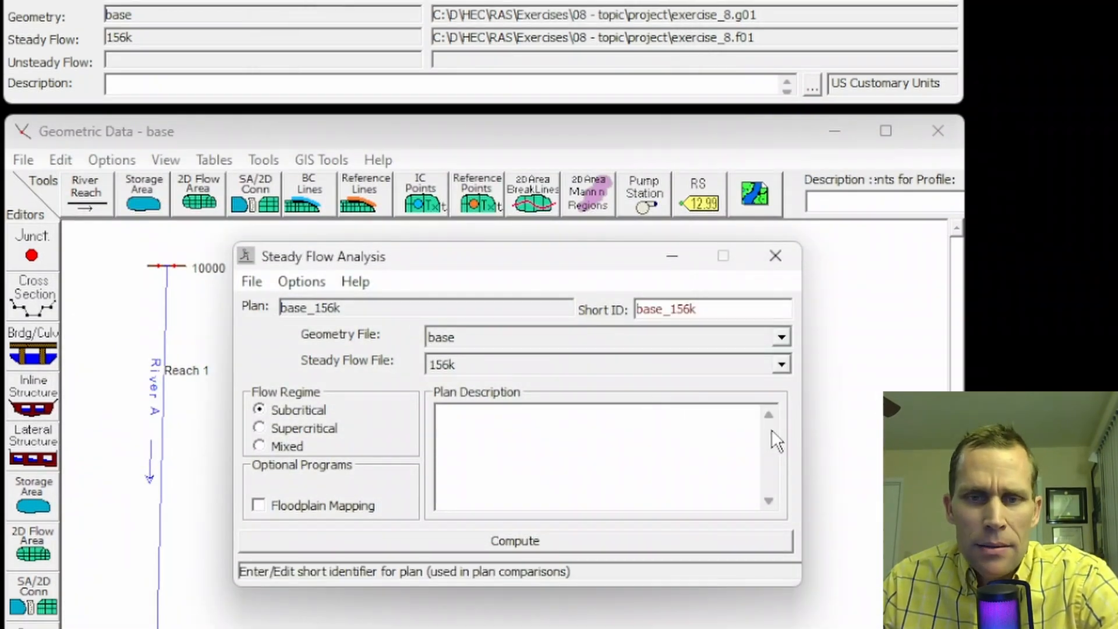
pyautogui.click(535, 539)
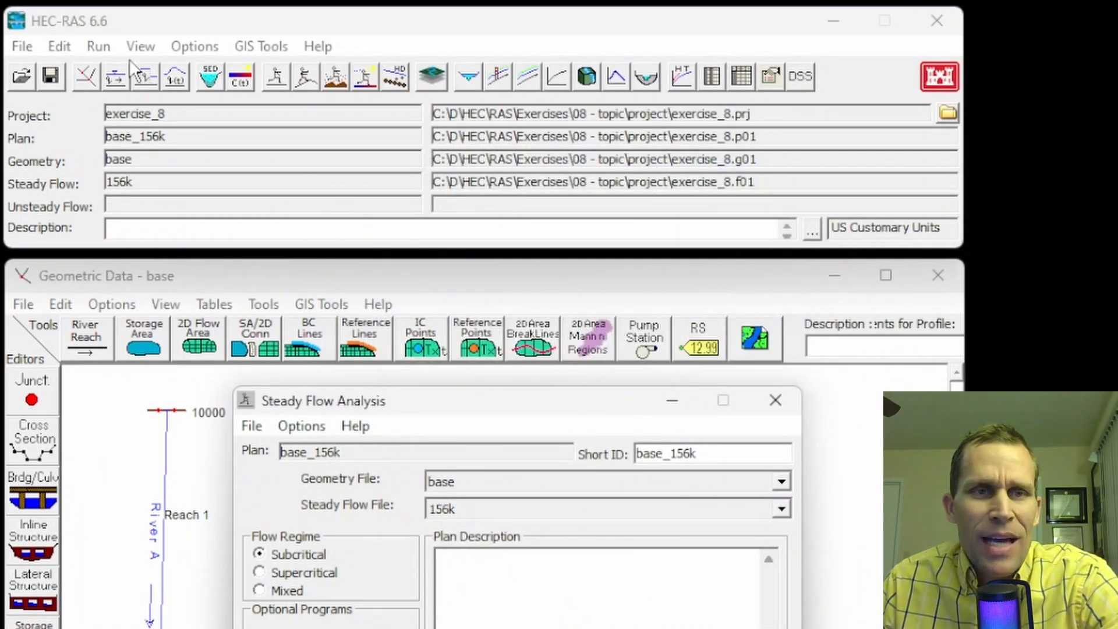
# Examine the computed water surface near the right bank station in the cross section plot for river station 10000.
pyautogui.click(139, 47)
pyautogui.click(158, 71)
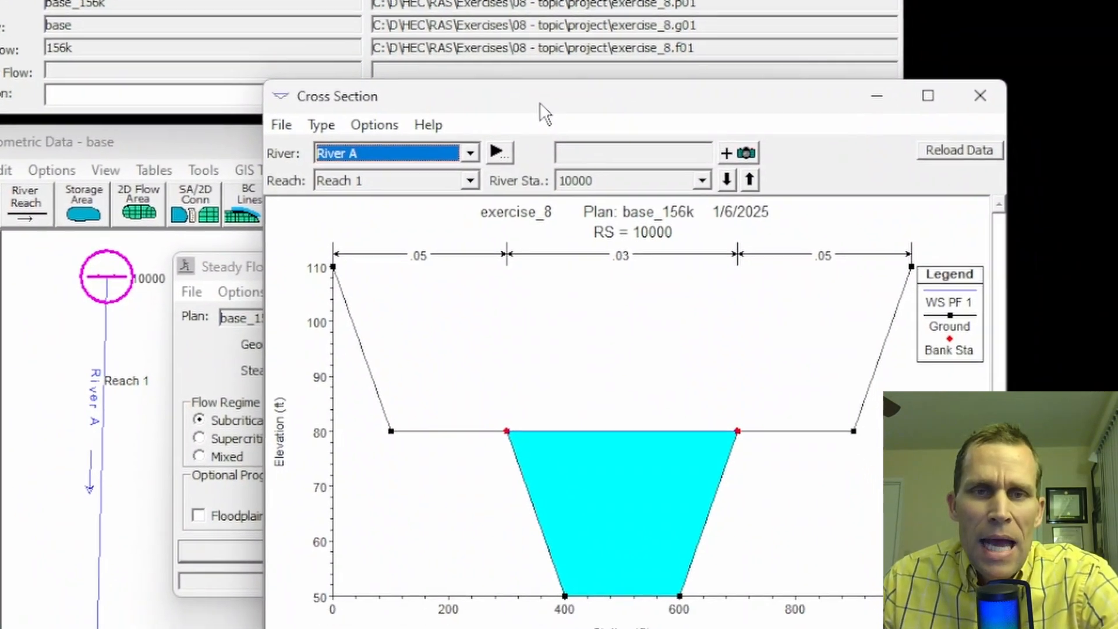
pyautogui.moveTo(591, 220); pyautogui.dragTo(531, 220)
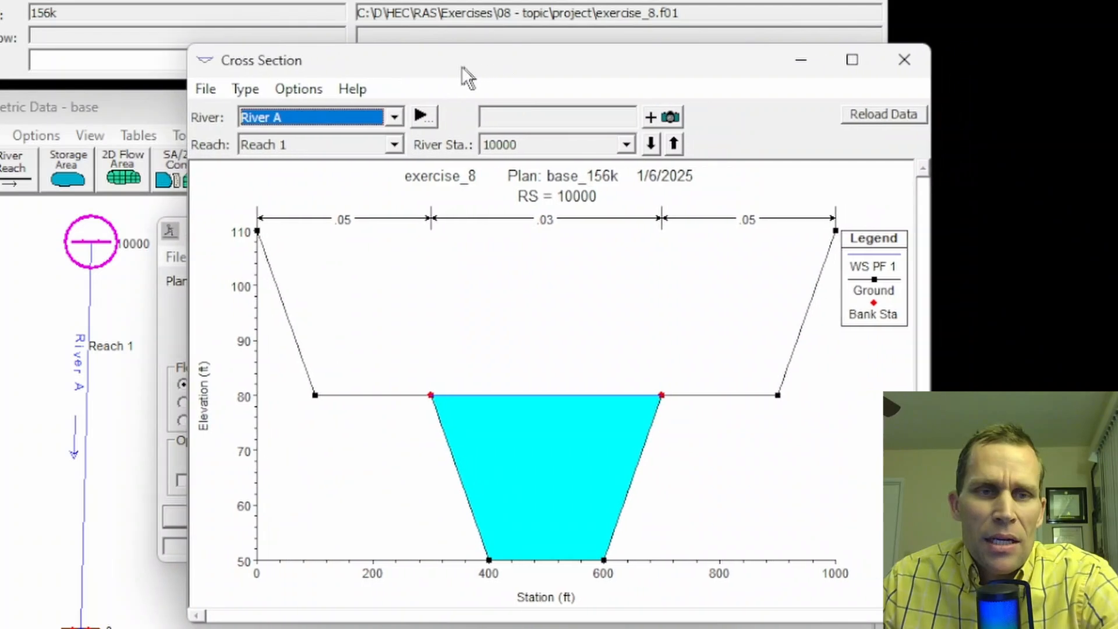
pyautogui.moveTo(461, 65); pyautogui.dragTo(451, 67)
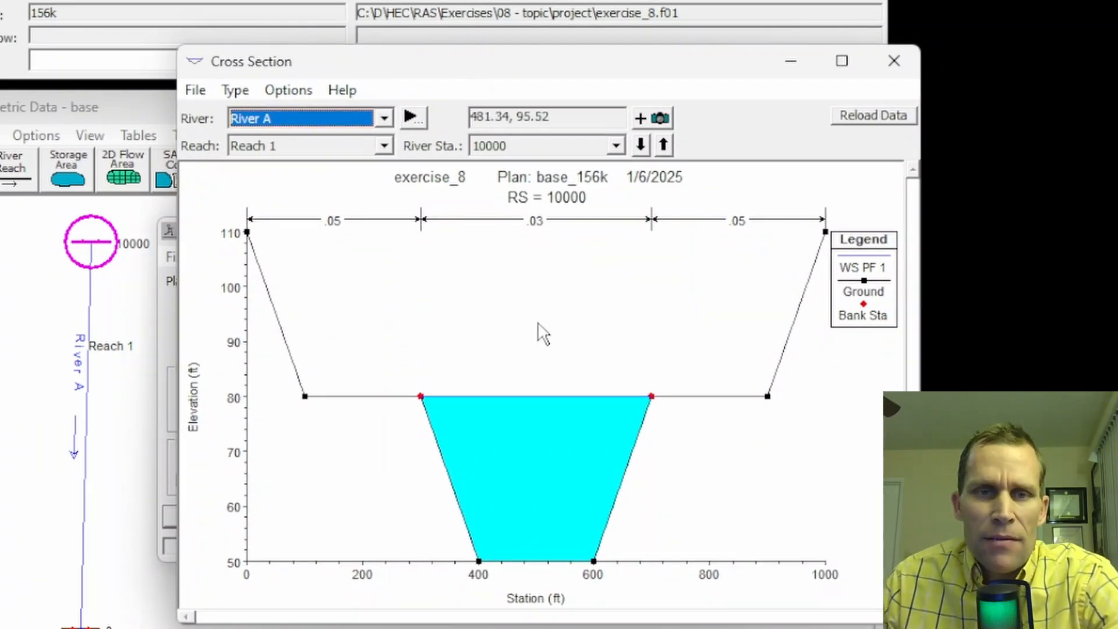
pyautogui.click(626, 373)
pyautogui.scroll(5, 650, 399)
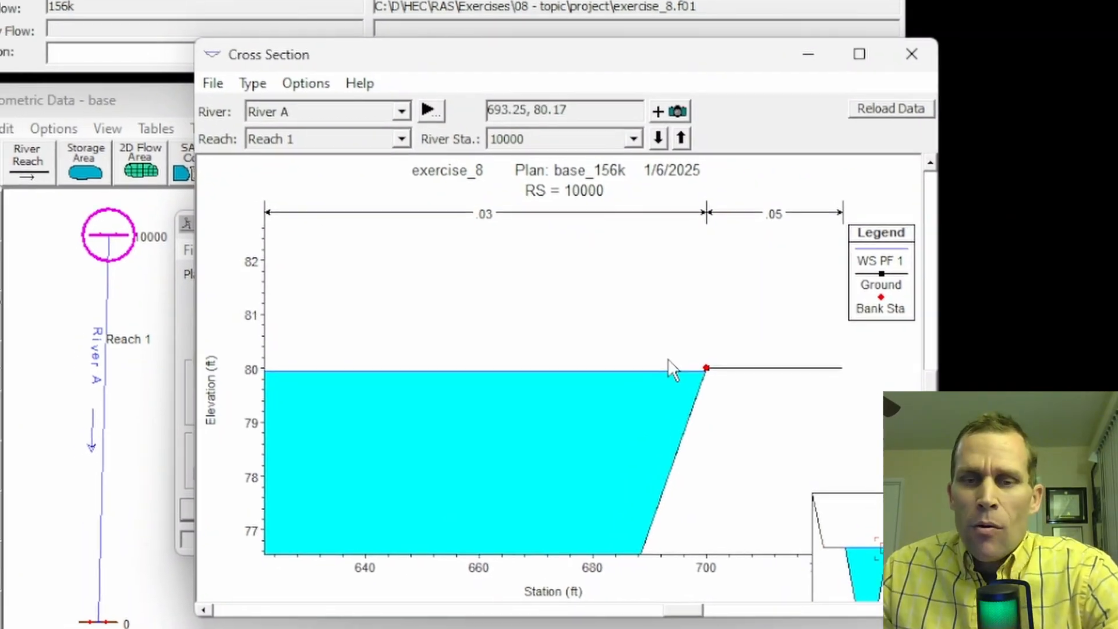
pyautogui.scroll(3, 670, 366)
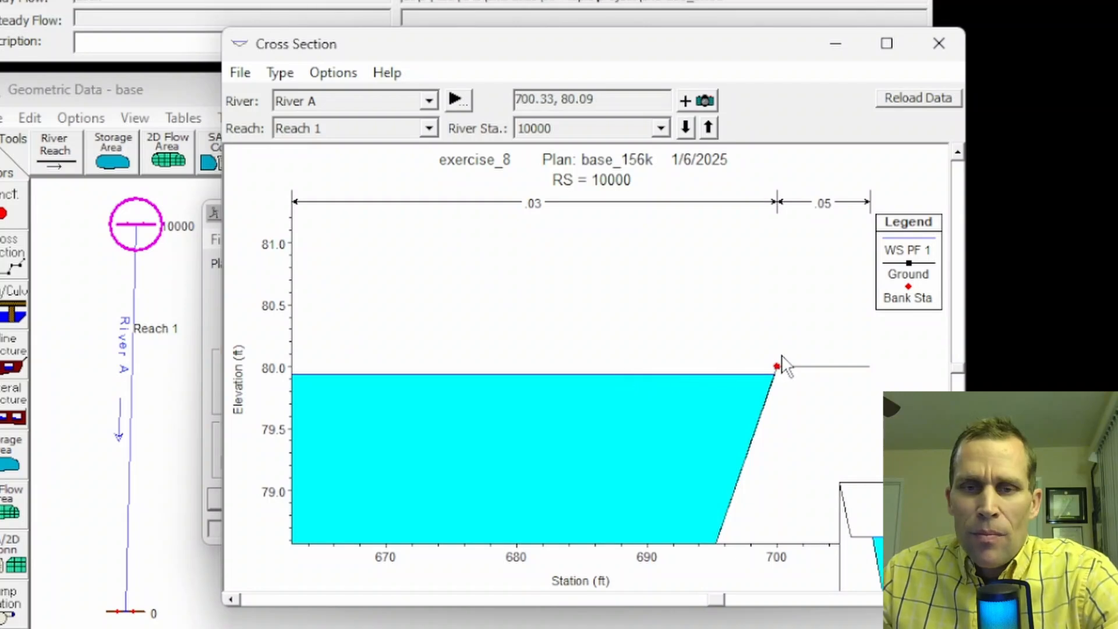
pyautogui.scroll(3, 777, 362)
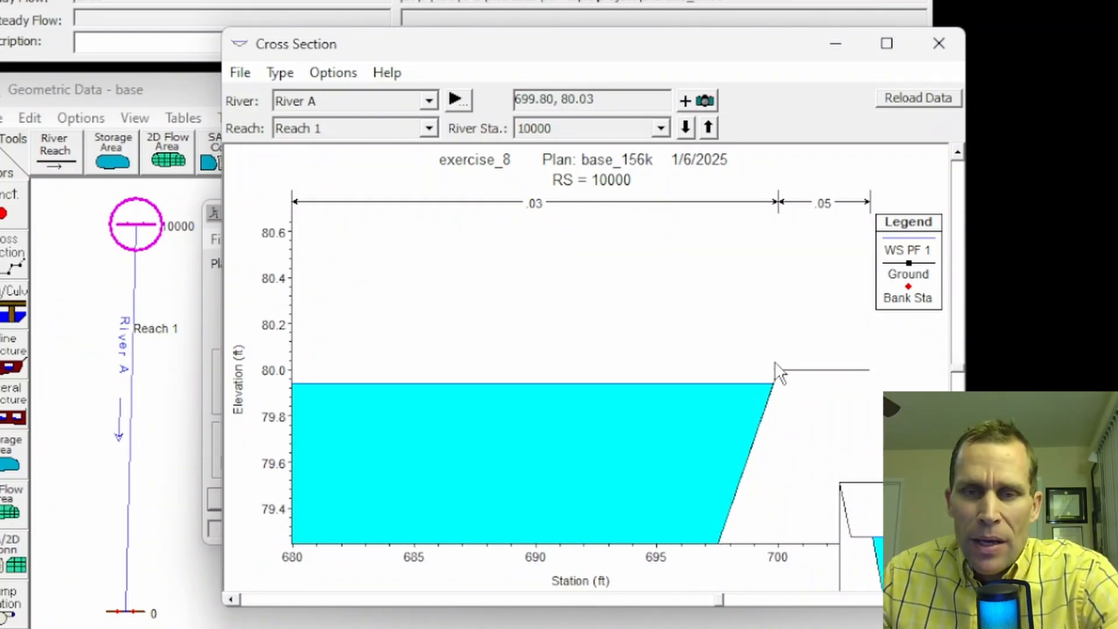
pyautogui.scroll(5, 793, 379)
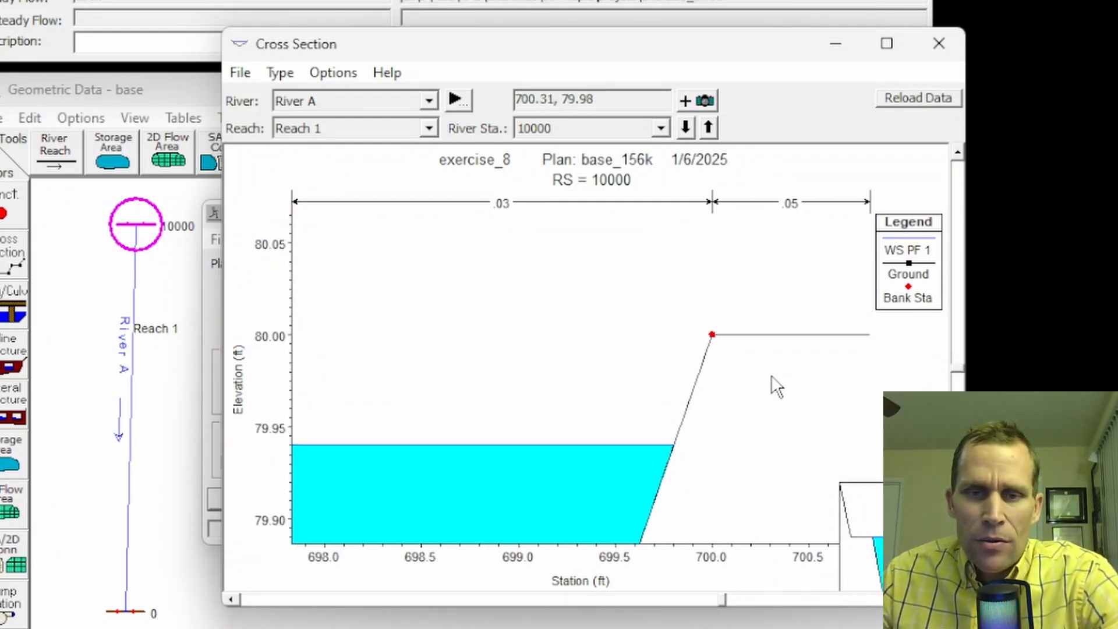
pyautogui.scroll(1, 778, 387)
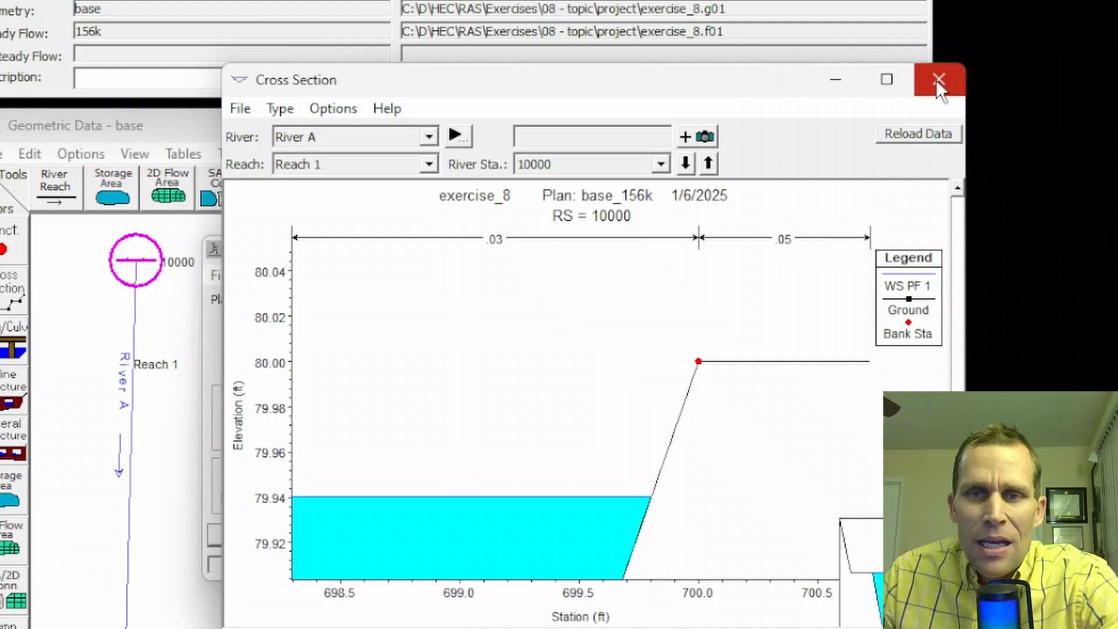
pyautogui.click(939, 43)
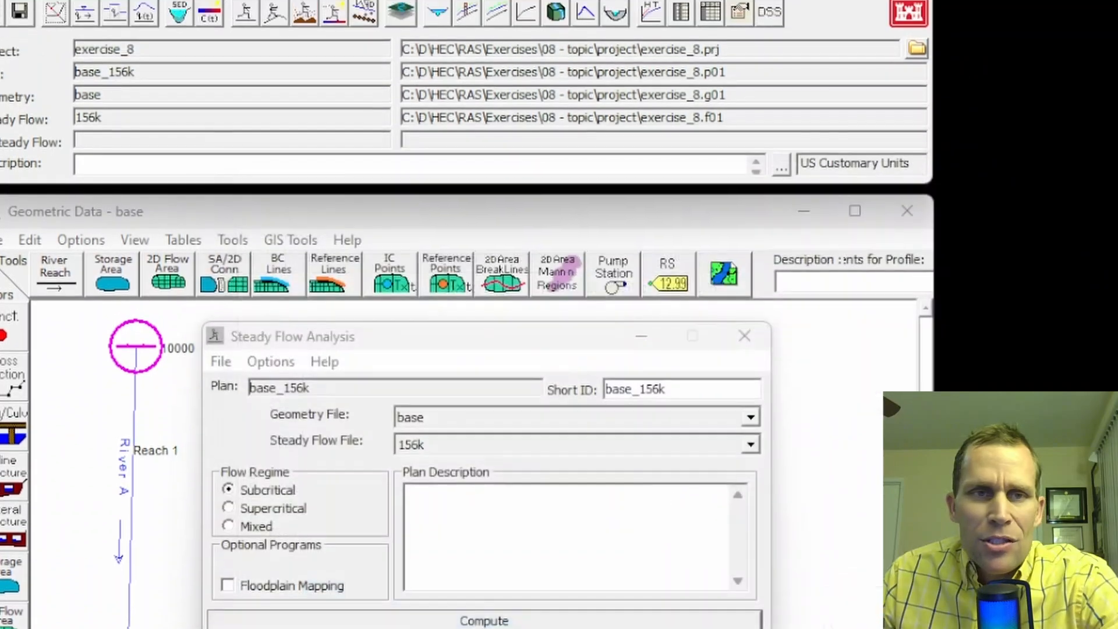
# Review the water surface elevations at river stations 10000 and 0 in the profile summary table.
pyautogui.click(112, 38)
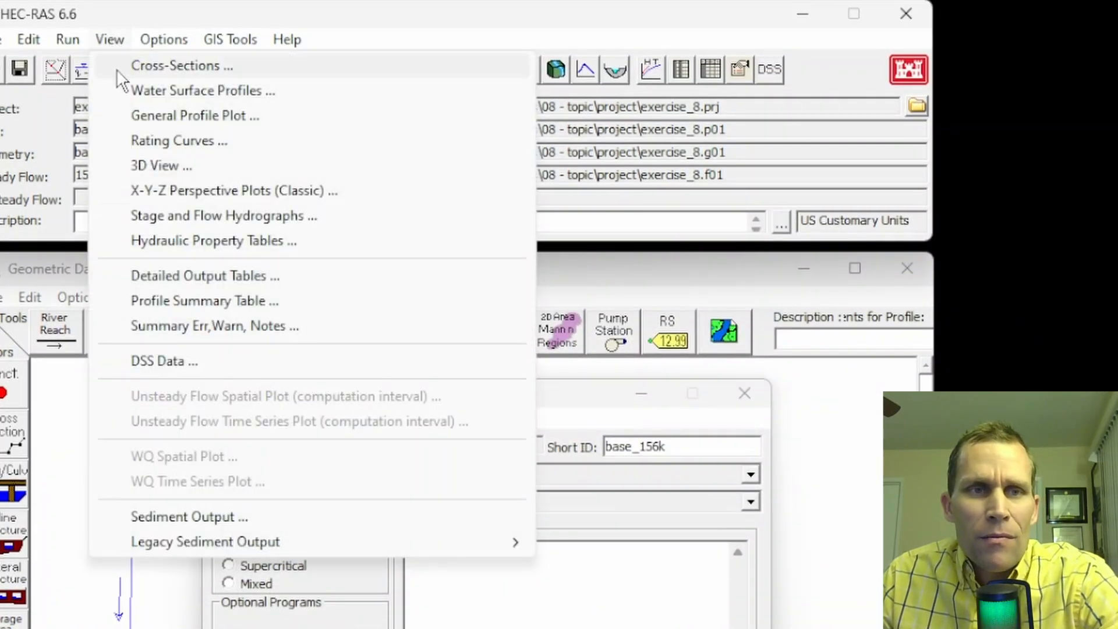
pyautogui.click(195, 308)
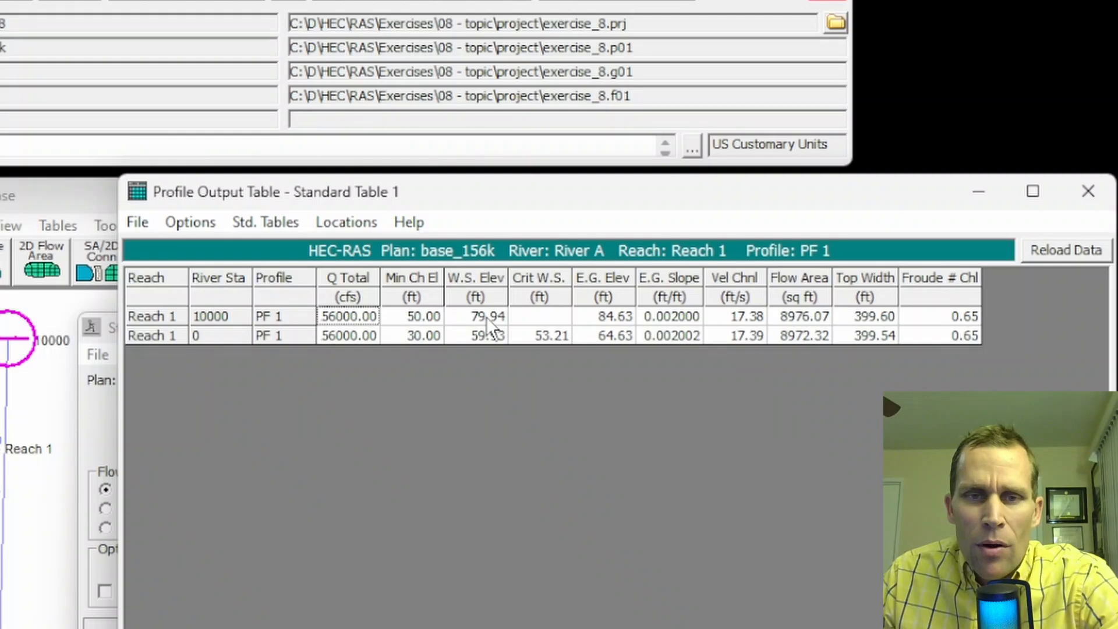
pyautogui.click(487, 317)
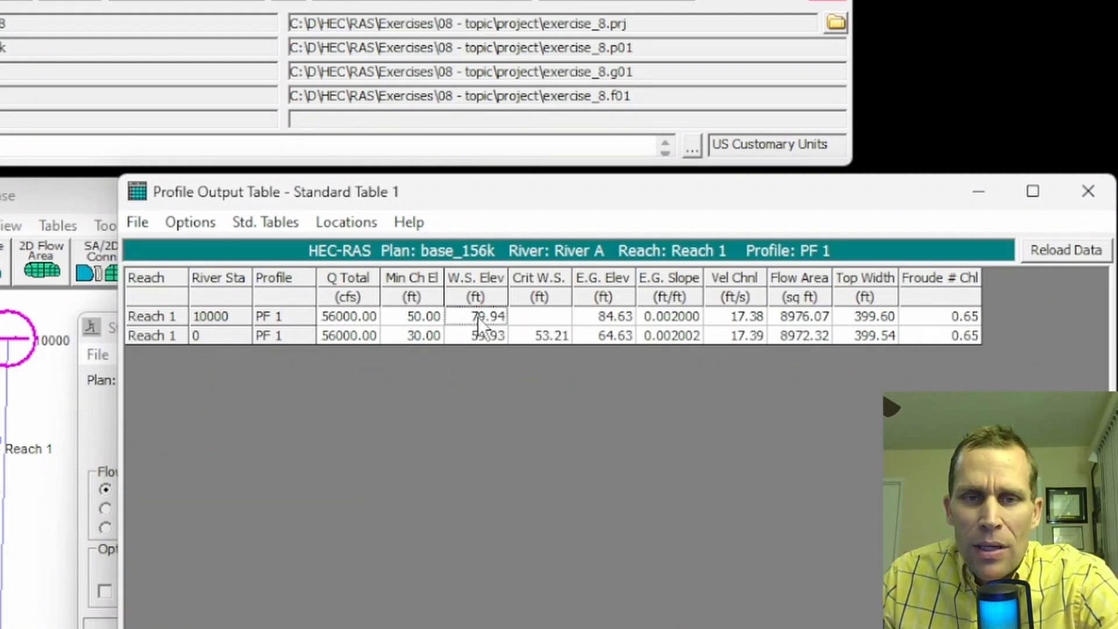
pyautogui.click(470, 340)
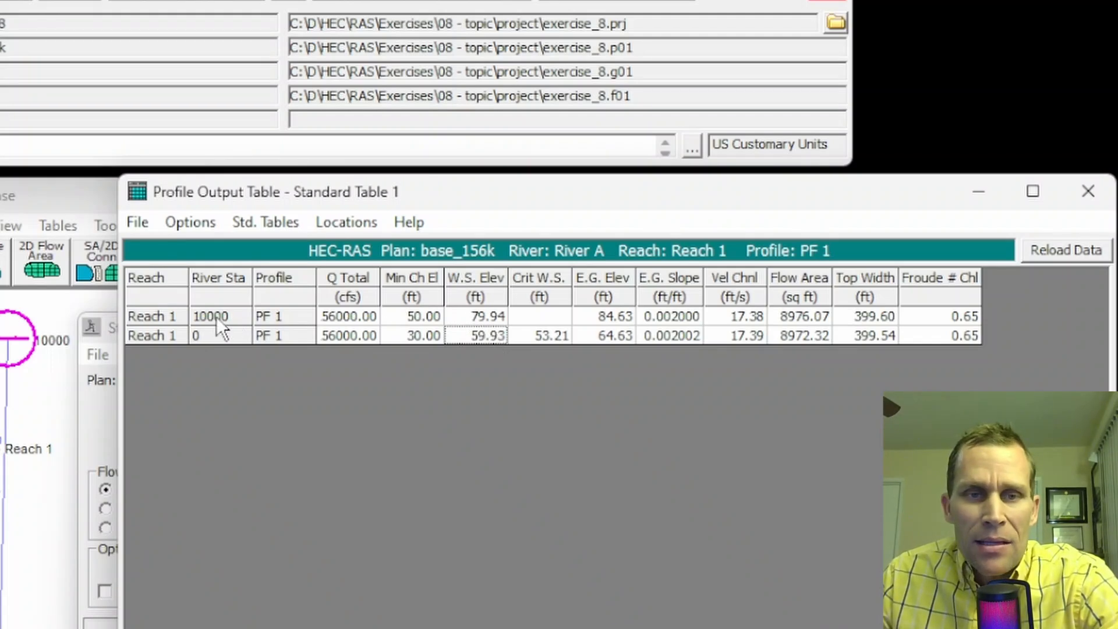
pyautogui.click(484, 321)
# Examine the base geometry's cross section data and plots for Reach 1 at river stations 10000 and 0.
pyautogui.click(1, 357)
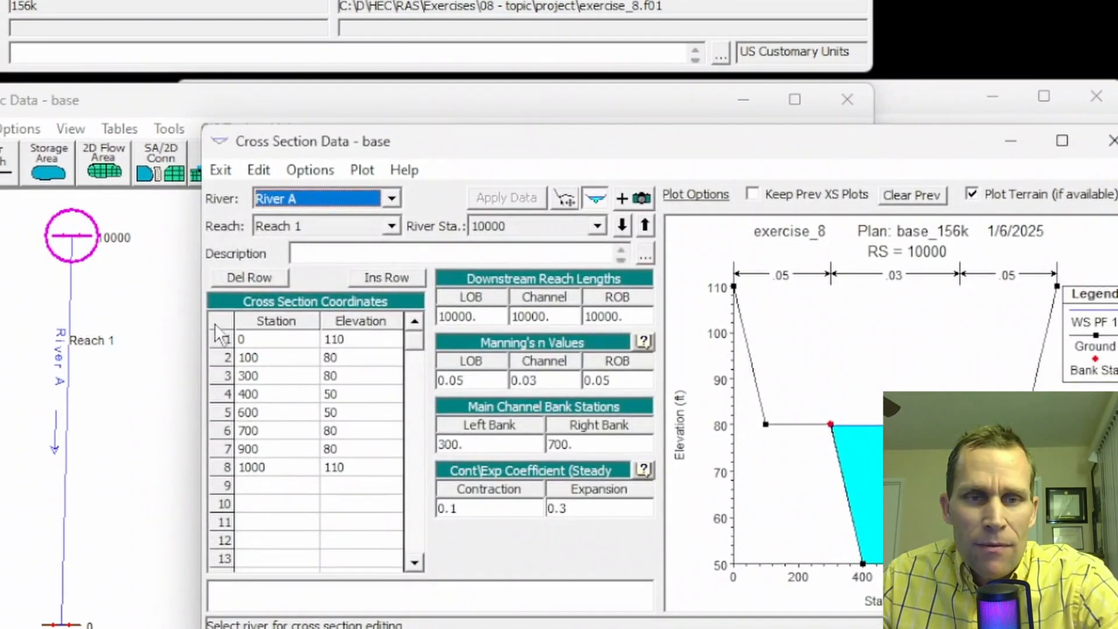
pyautogui.click(631, 265)
pyautogui.moveTo(333, 359); pyautogui.dragTo(346, 373)
pyautogui.click(645, 224)
pyautogui.click(623, 225)
pyautogui.click(1111, 141)
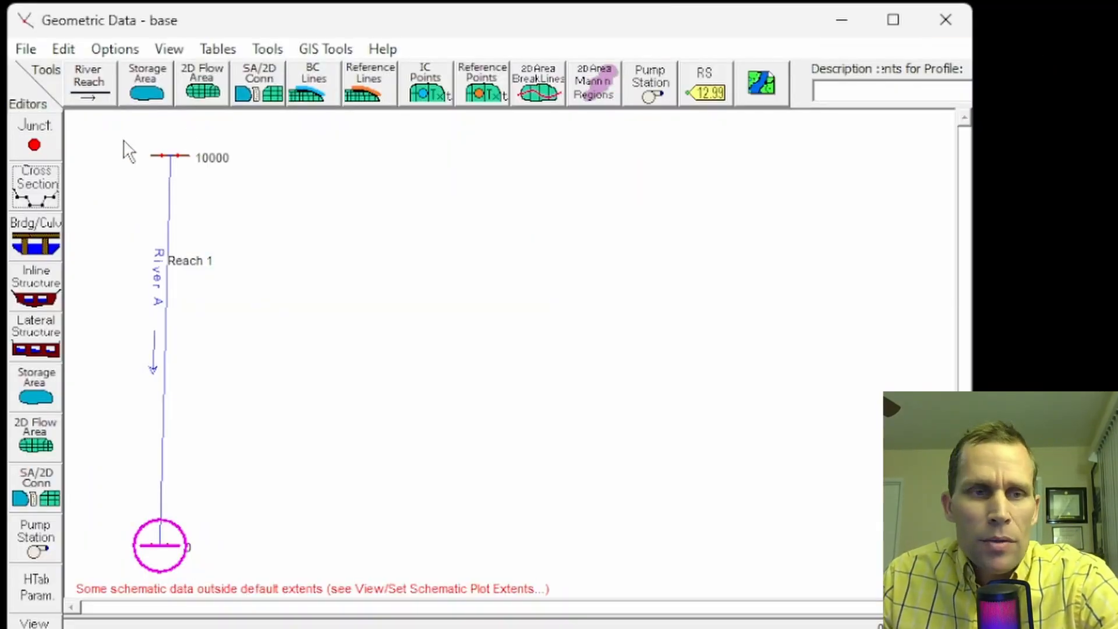
pyautogui.click(37, 190)
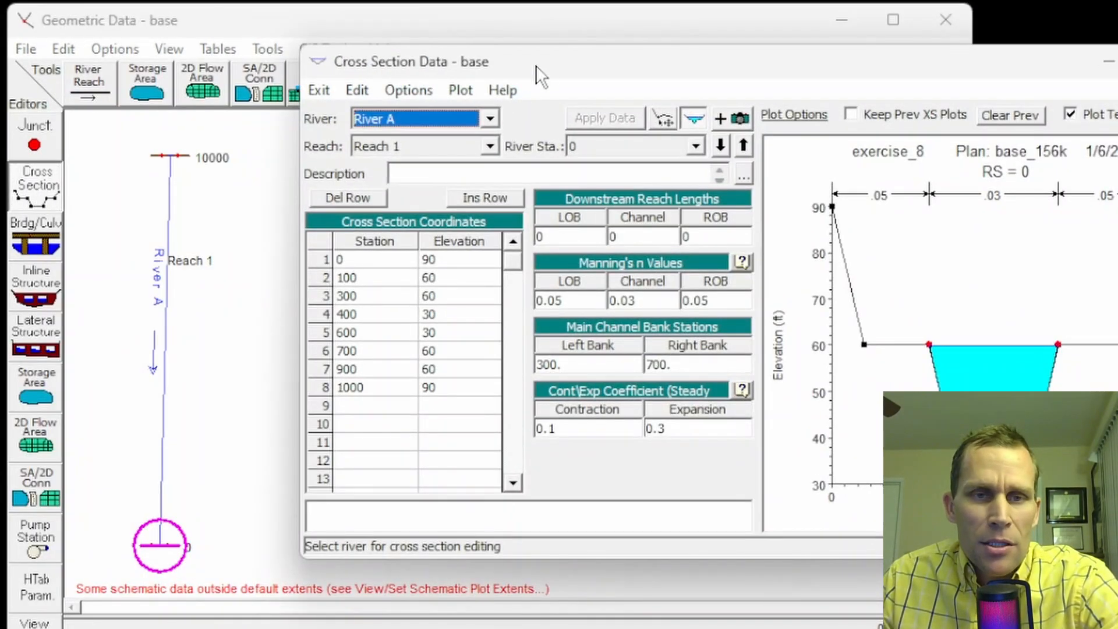
pyautogui.moveTo(559, 60); pyautogui.dragTo(513, 57)
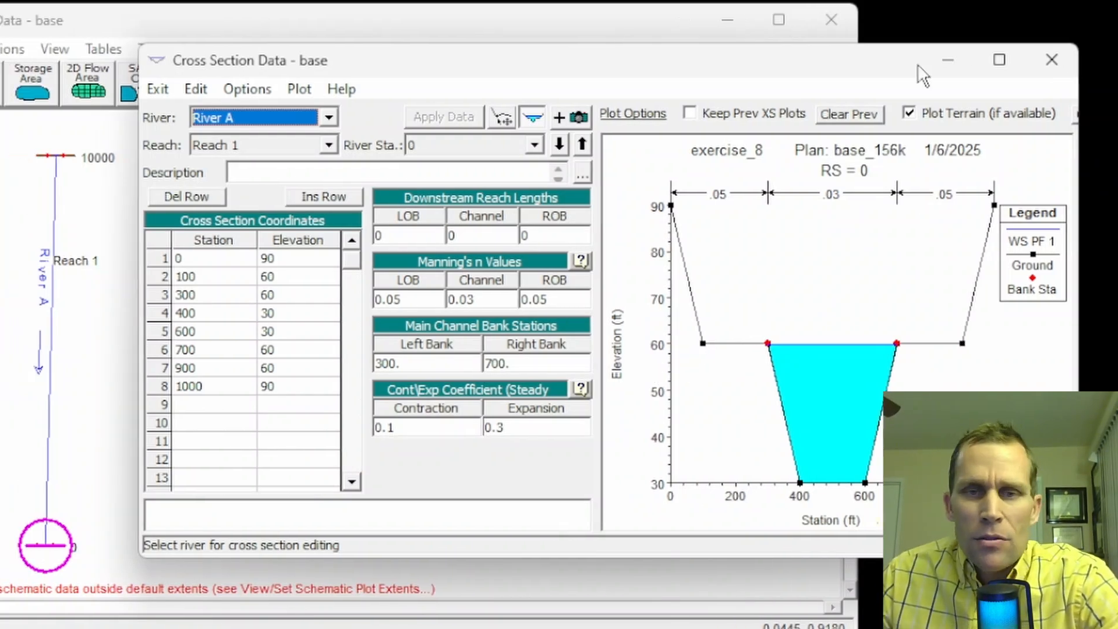
pyautogui.click(1113, 60)
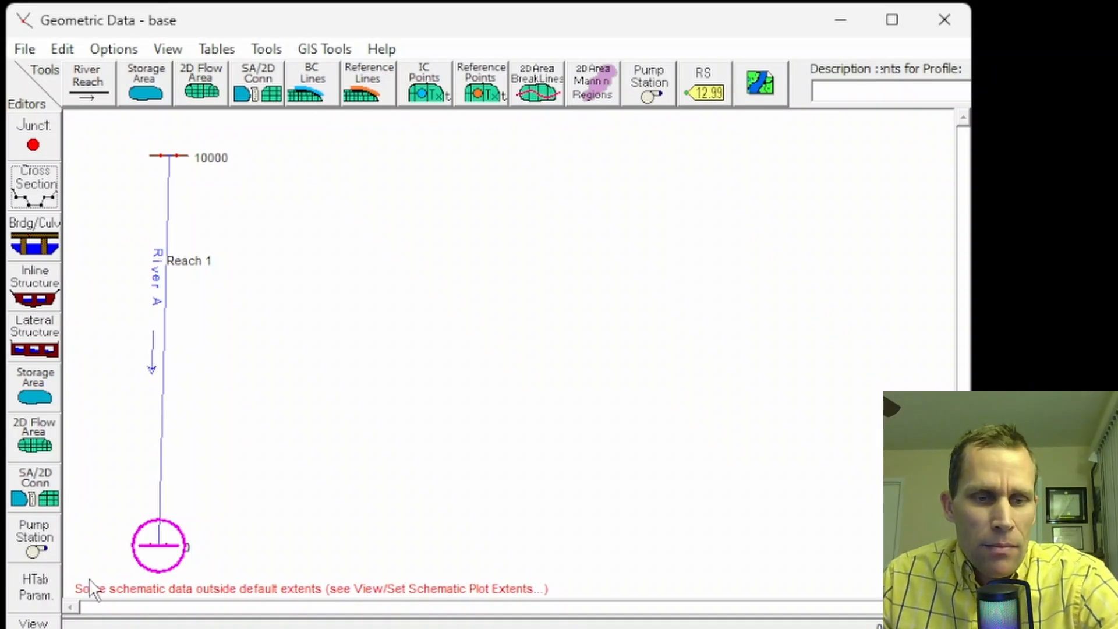
# Save a copy of the base geometry data in the project folder with the title left_channel.
pyautogui.click(25, 49)
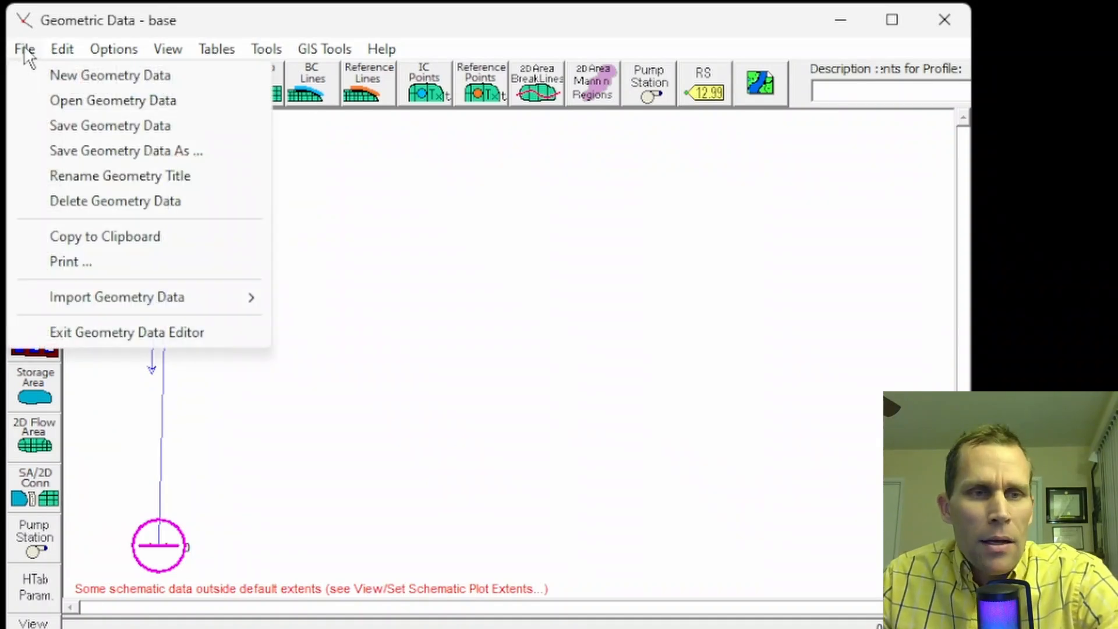
pyautogui.click(120, 152)
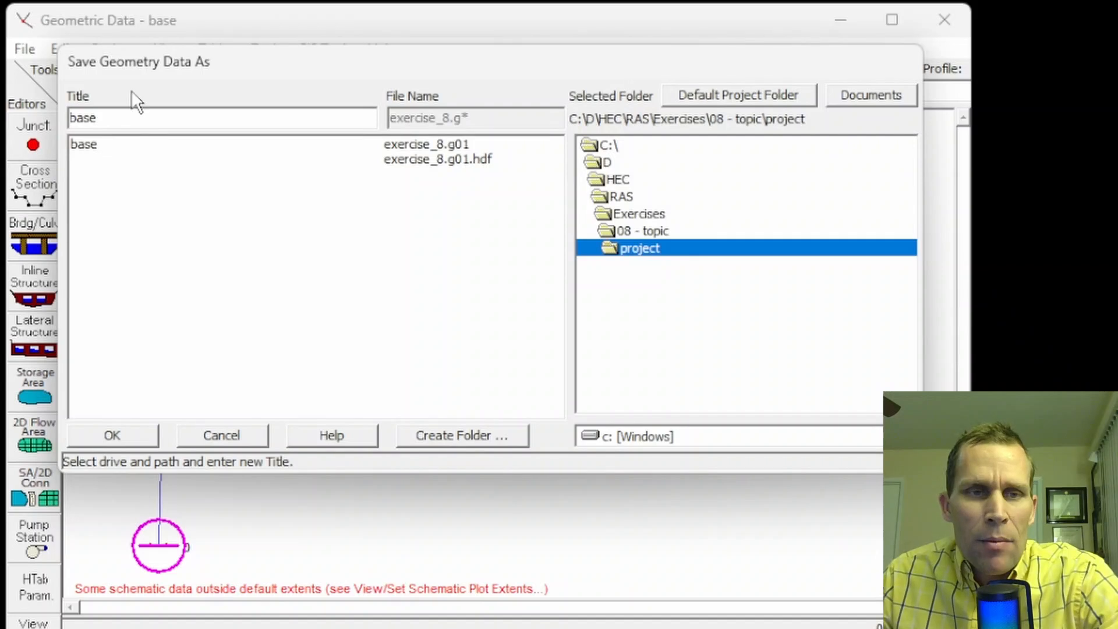
pyautogui.moveTo(122, 117); pyautogui.dragTo(51, 123)
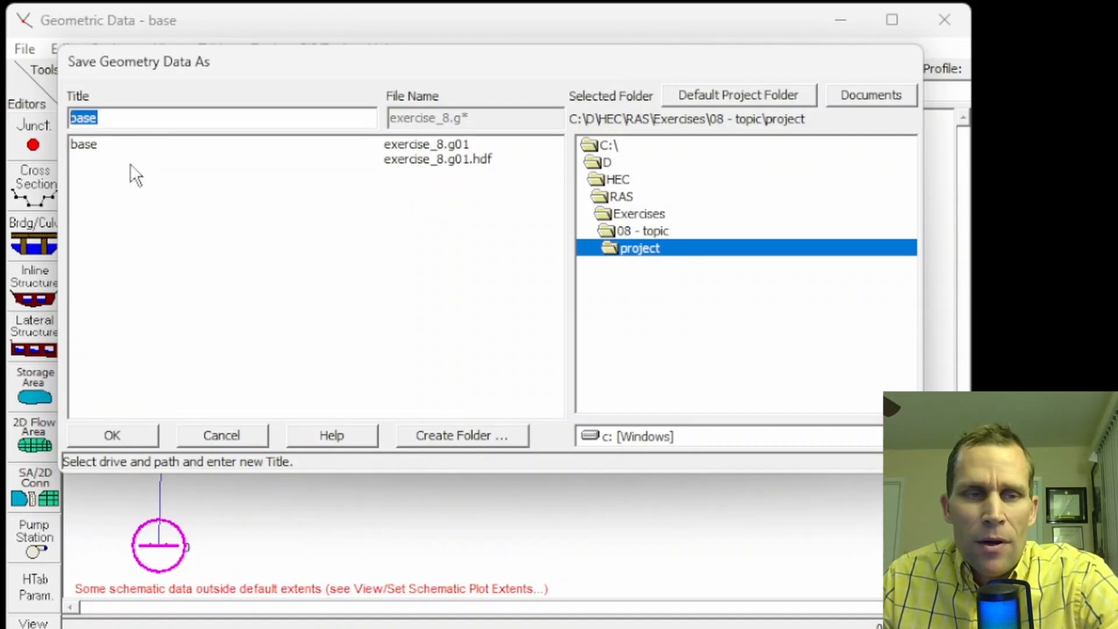
pyautogui.write('left_channel')
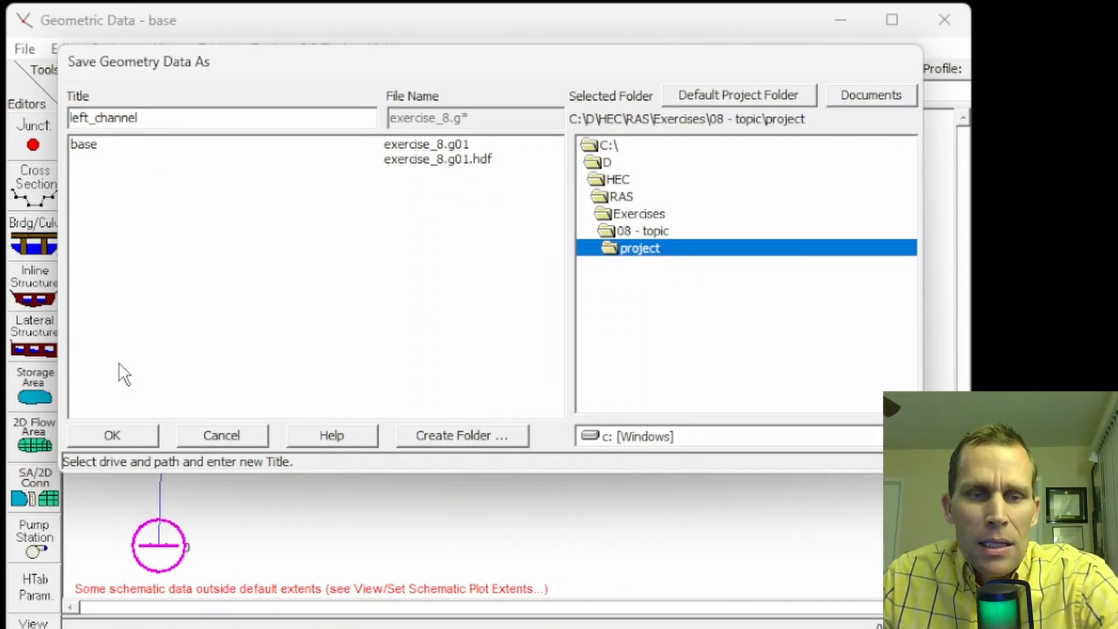
pyautogui.click(122, 431)
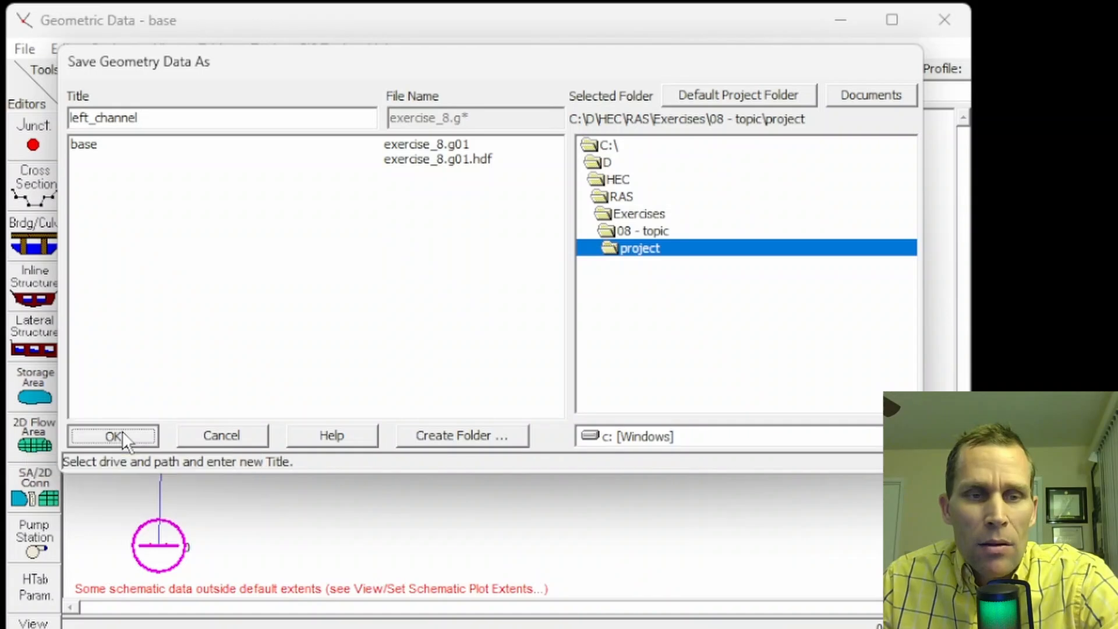
# Check the left overbank station and elevation points of the left_channel cross section at river station 0.
pyautogui.click(42, 198)
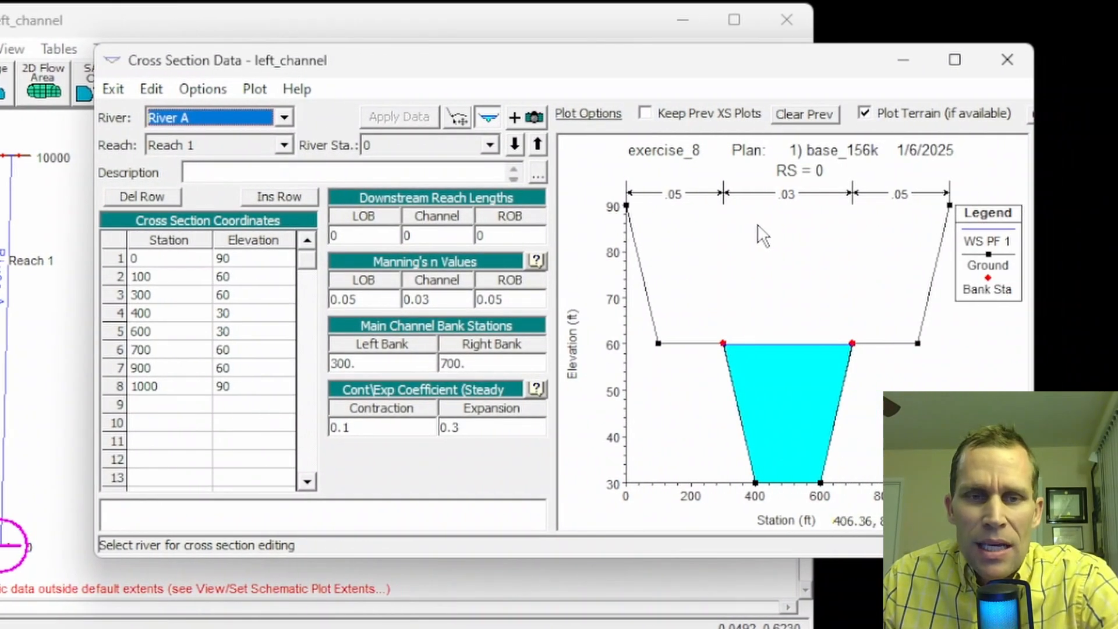
pyautogui.moveTo(220, 278); pyautogui.dragTo(162, 293)
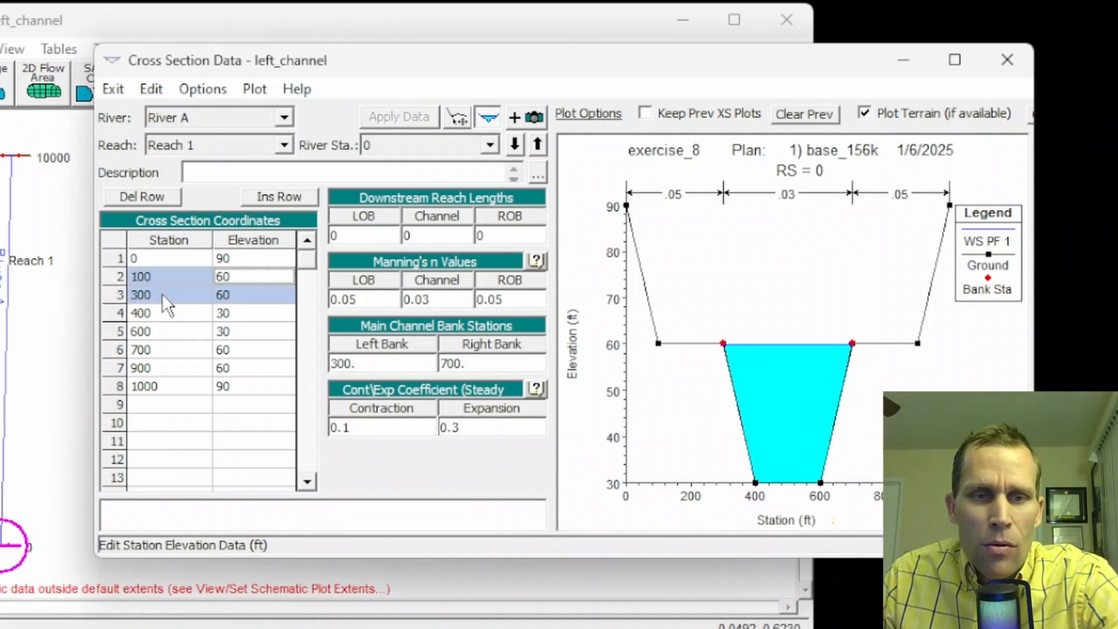
pyautogui.click(1008, 56)
# In the Graphical Cross Section Edit tool, add two pairs of ground points on river station 0's left overbank near stations 140 and 240.
pyautogui.click(106, 47)
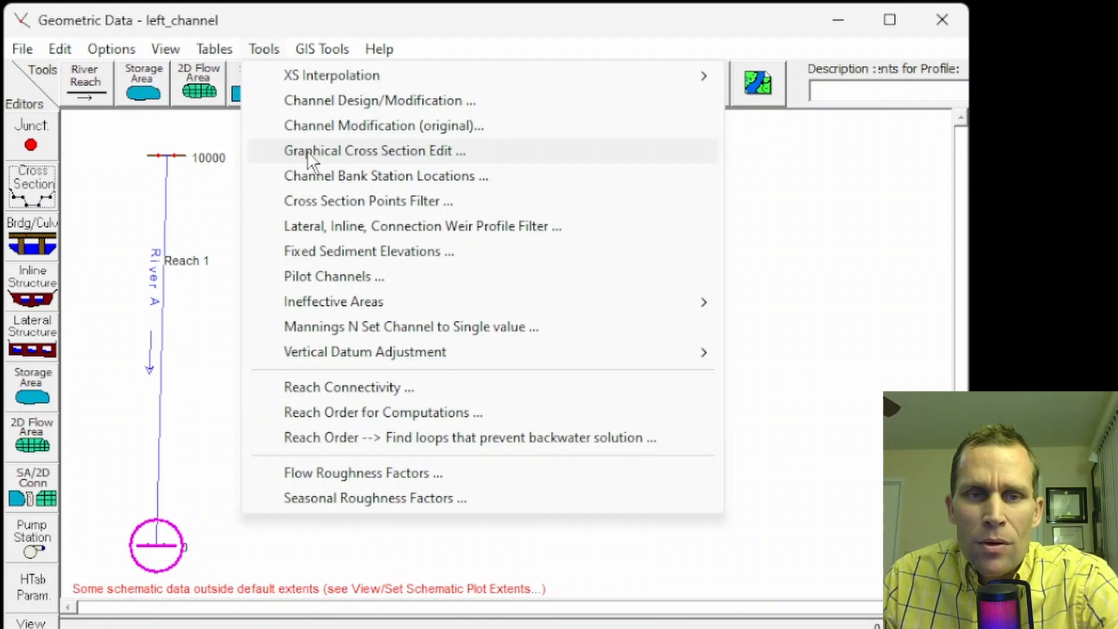
pyautogui.click(419, 147)
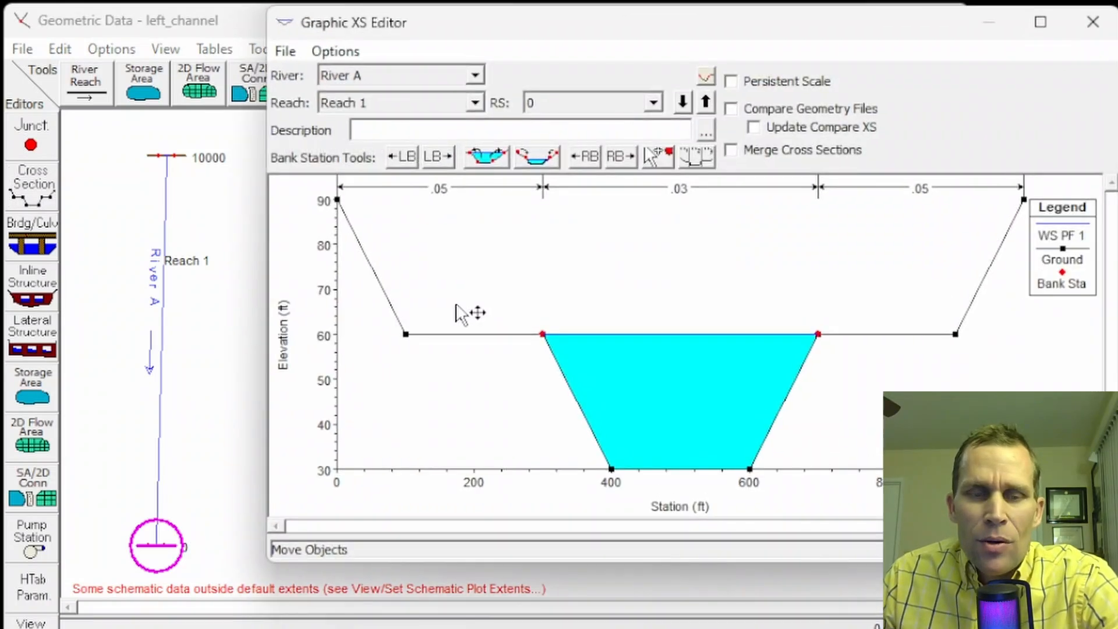
pyautogui.click(706, 102)
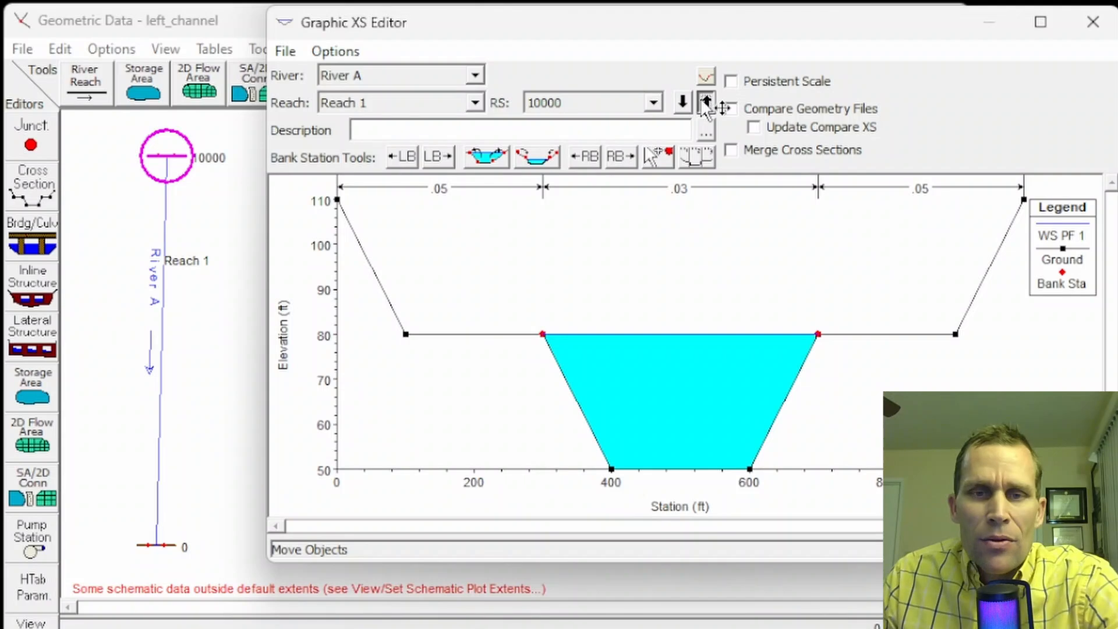
pyautogui.click(682, 102)
pyautogui.click(328, 51)
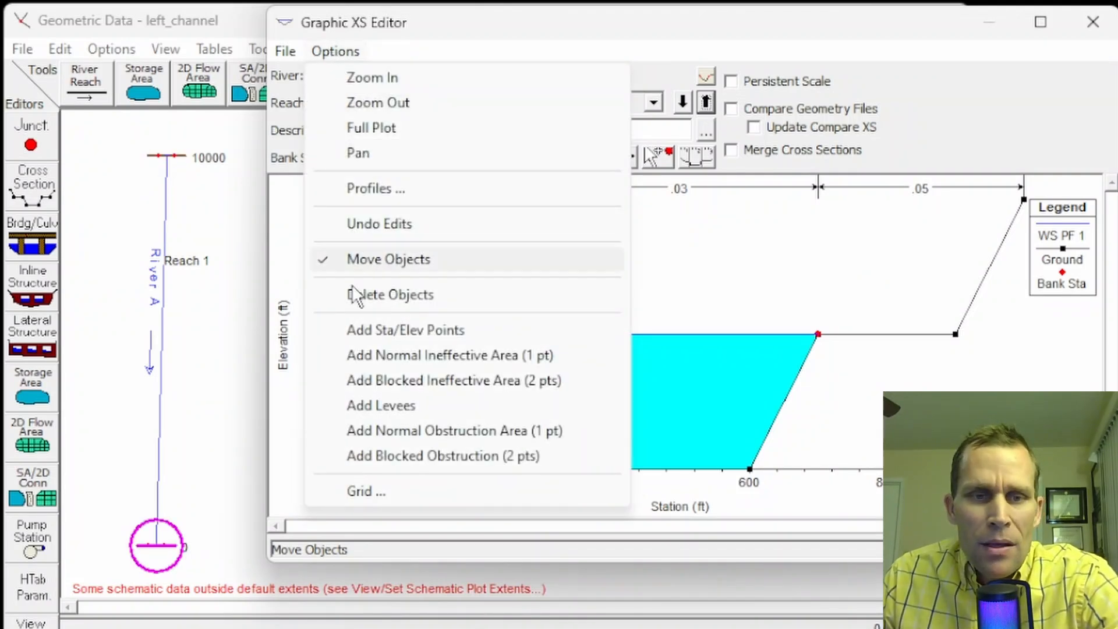
pyautogui.click(397, 330)
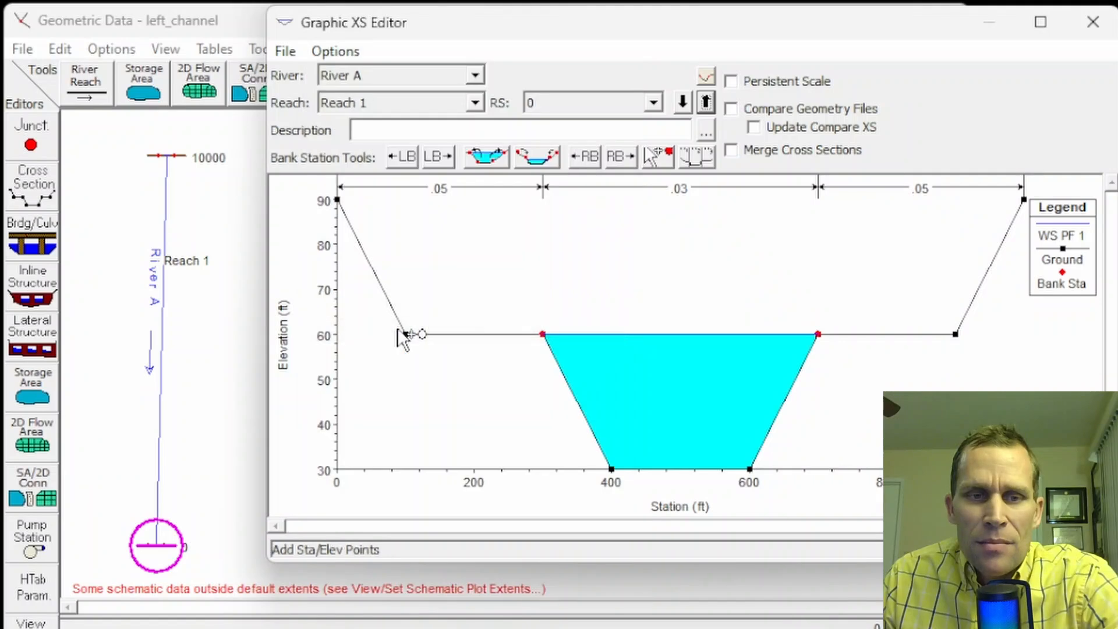
pyautogui.click(429, 333)
pyautogui.click(434, 334)
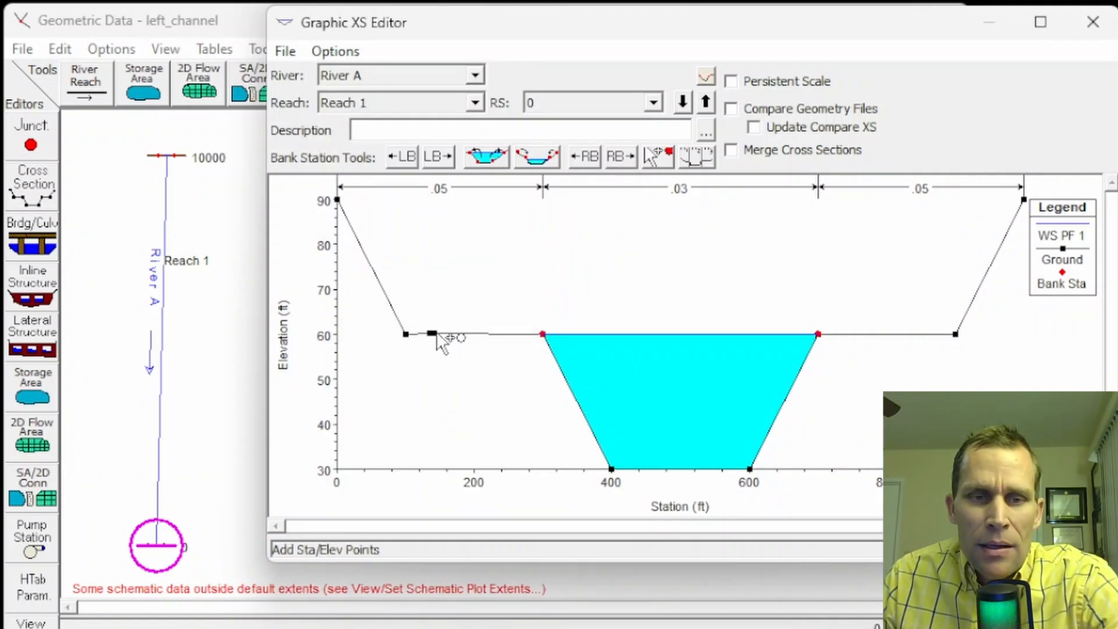
pyautogui.click(504, 335)
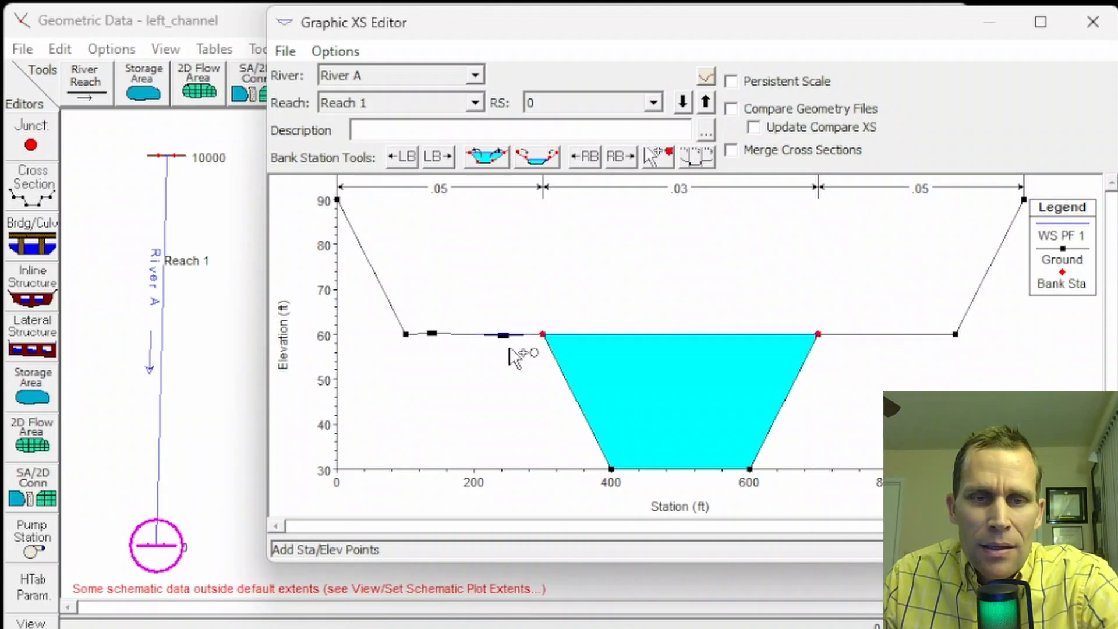
# Move the two inner added points at river station 0 down to about 55 ft elevation to form a small channel, then close the graphical editor.
pyautogui.click(335, 50)
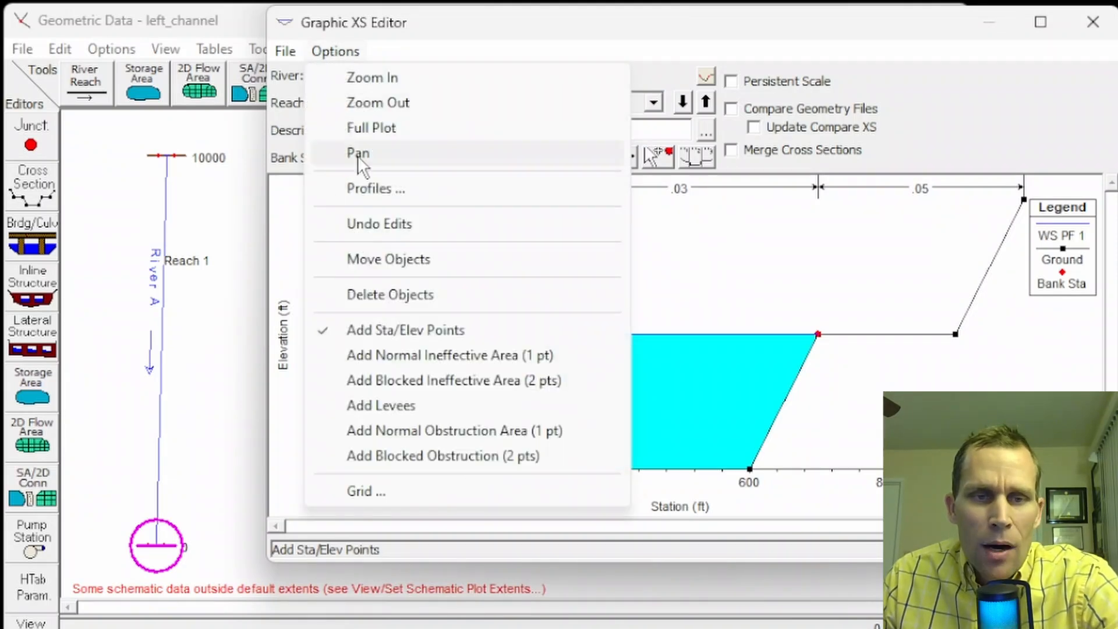
pyautogui.click(395, 260)
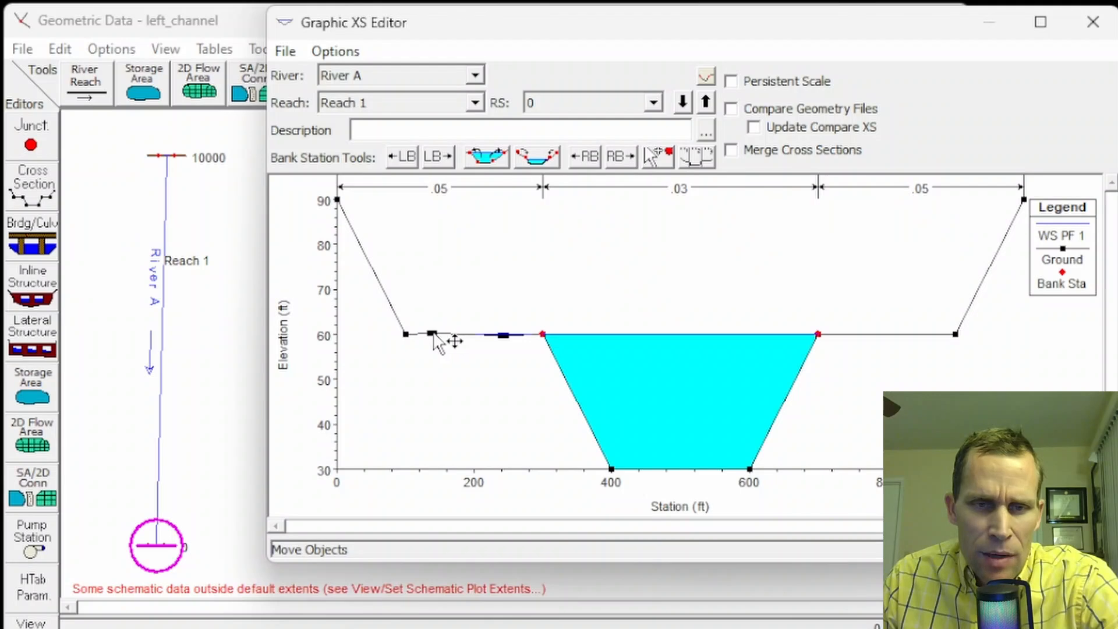
pyautogui.moveTo(434, 334); pyautogui.dragTo(436, 357)
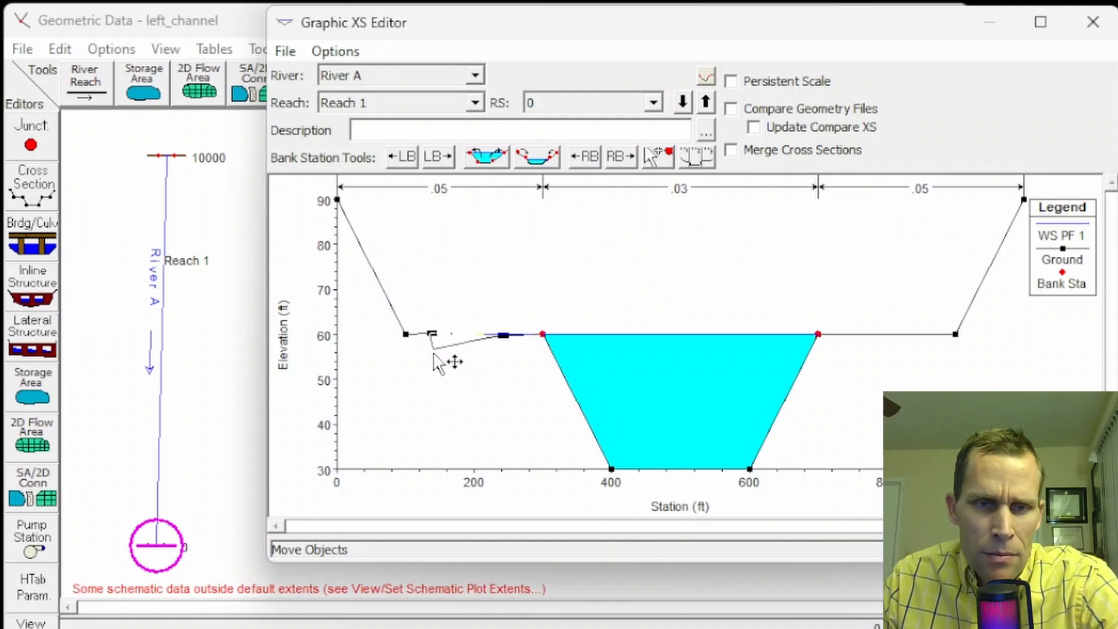
pyautogui.moveTo(500, 336); pyautogui.dragTo(500, 357)
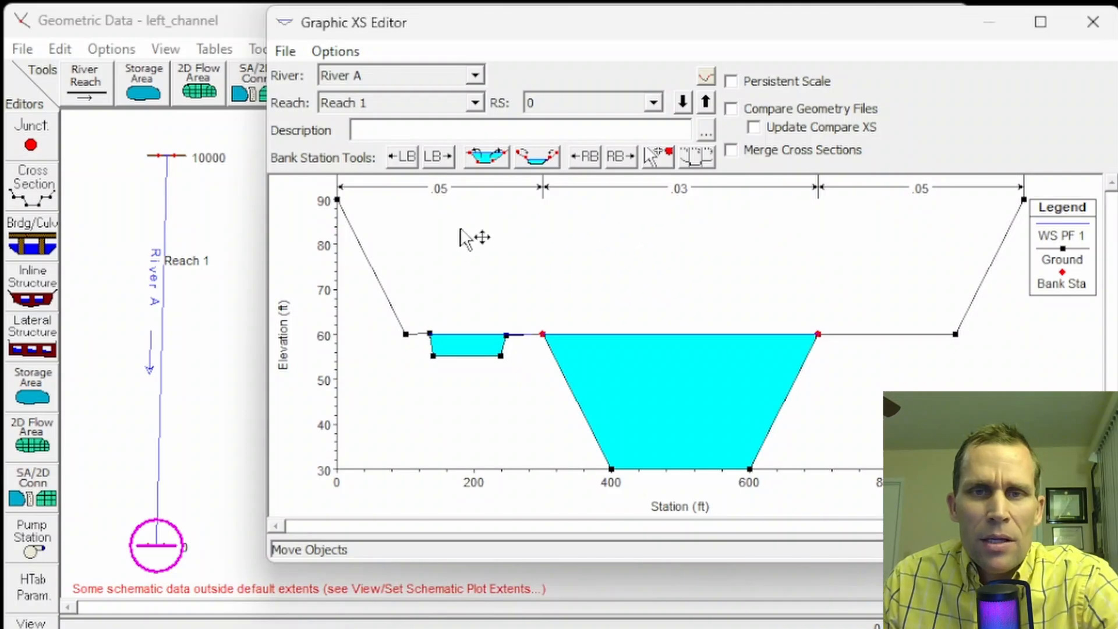
pyautogui.click(335, 52)
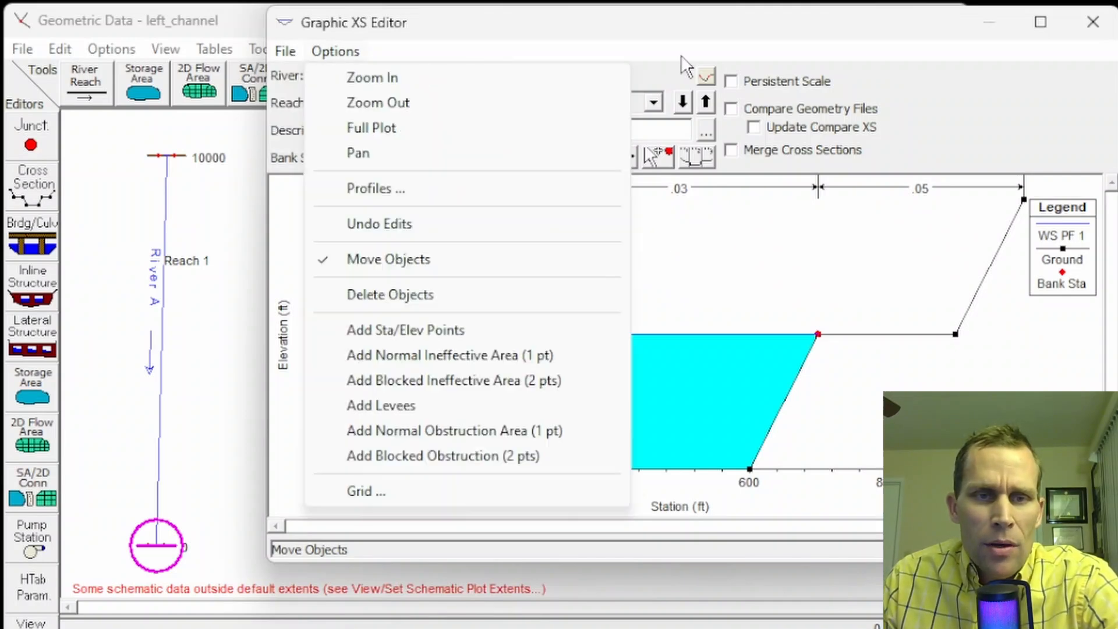
pyautogui.click(1095, 22)
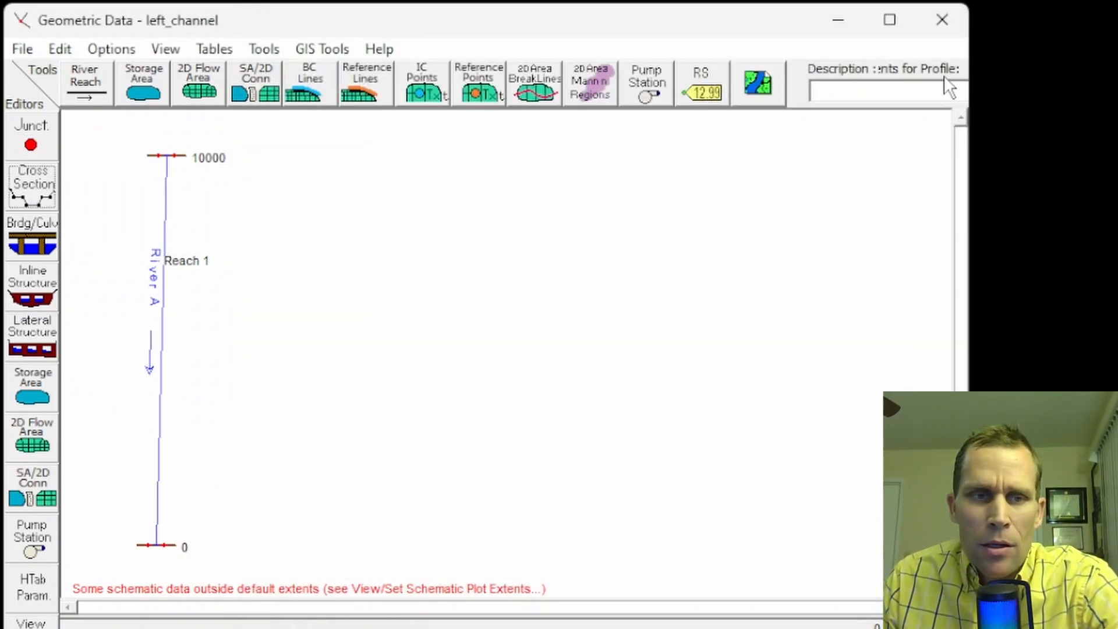
# Clear the station and elevation values of the four added left overbank points in river station 0's cross section coordinates.
pyautogui.click(30, 192)
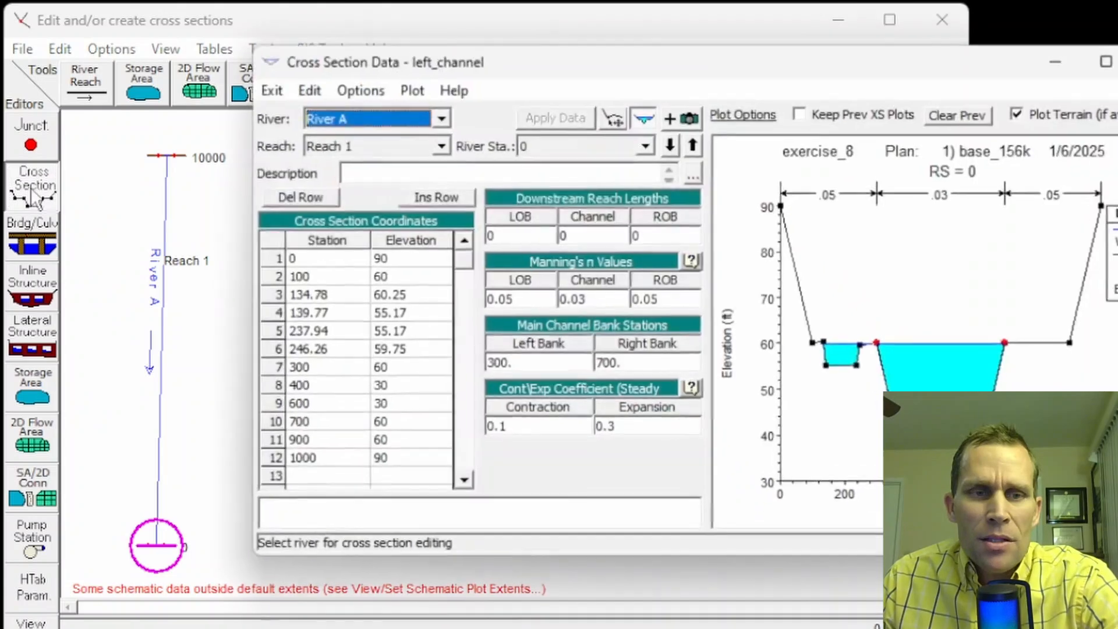
pyautogui.moveTo(301, 296); pyautogui.dragTo(362, 344)
pyautogui.moveTo(256, 338); pyautogui.dragTo(278, 355)
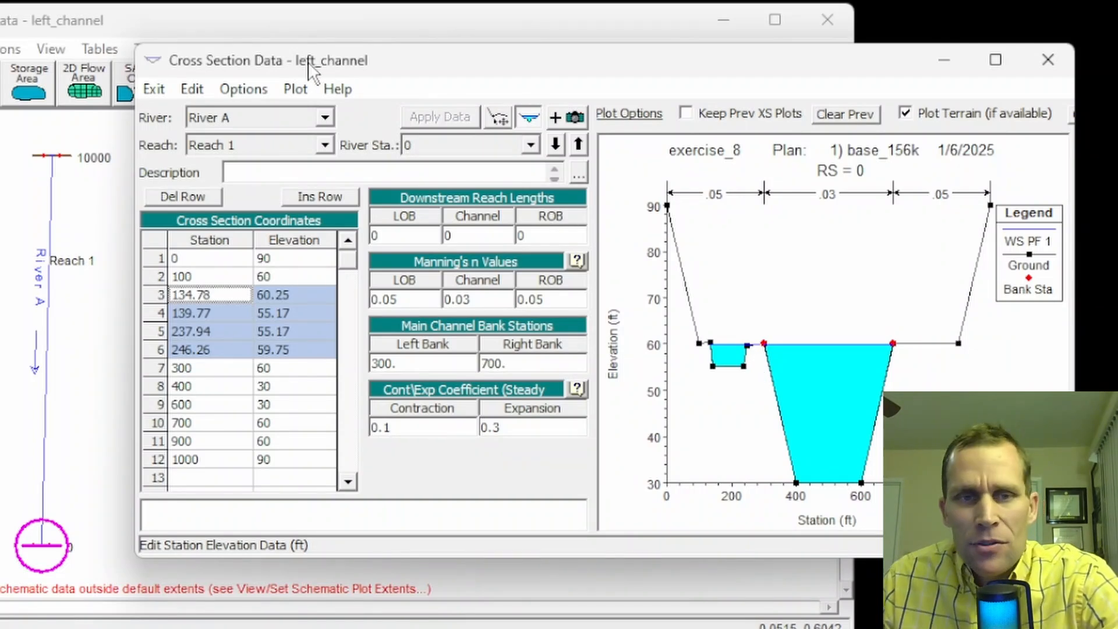
pyautogui.click(191, 296)
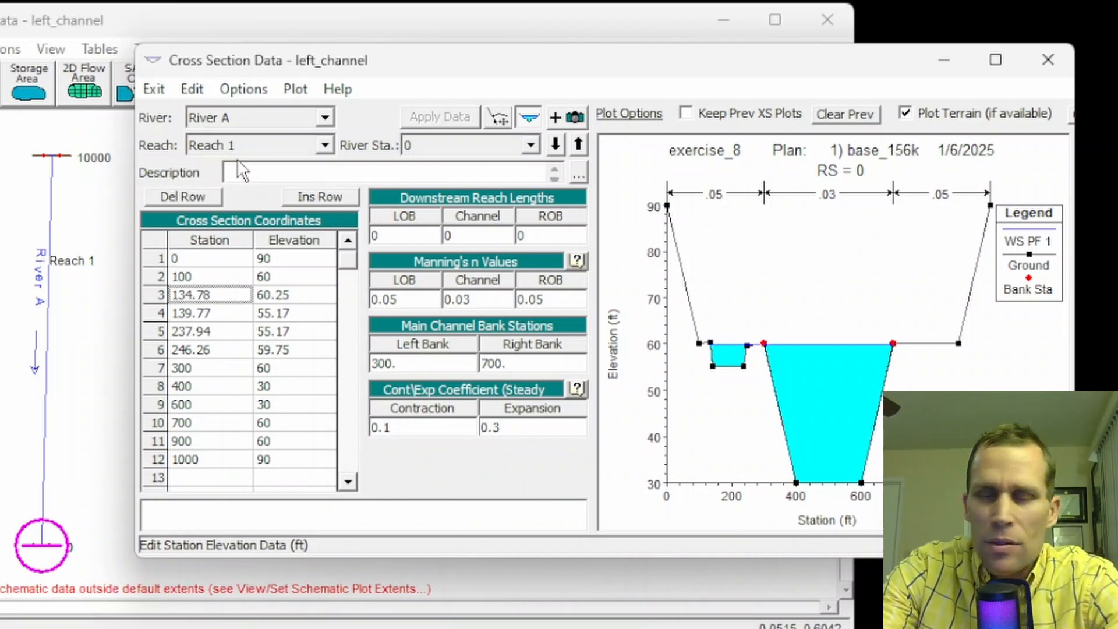
pyautogui.press('Delete')
pyautogui.press('Down')
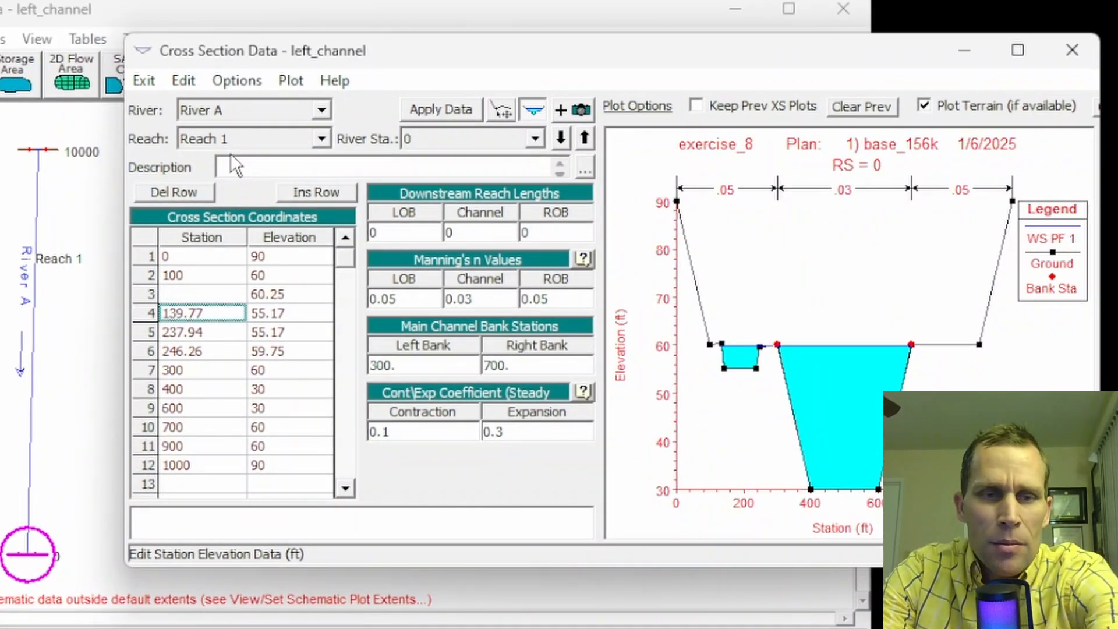
pyautogui.press('Delete')
pyautogui.press('Down')
pyautogui.press('Delete')
pyautogui.press('Down')
pyautogui.press('Delete')
pyautogui.press('Right')
pyautogui.press('Delete')
pyautogui.press('Up')
pyautogui.press('Delete')
pyautogui.press('Up')
pyautogui.press('Delete')
pyautogui.press('Up')
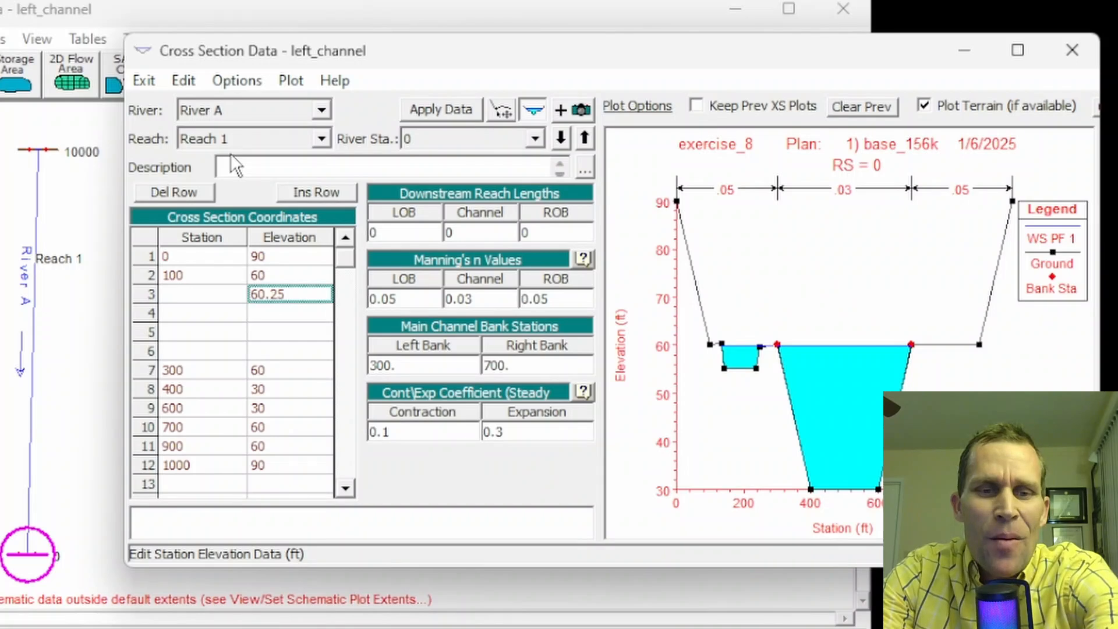
pyautogui.press('Delete')
pyautogui.press('Left')
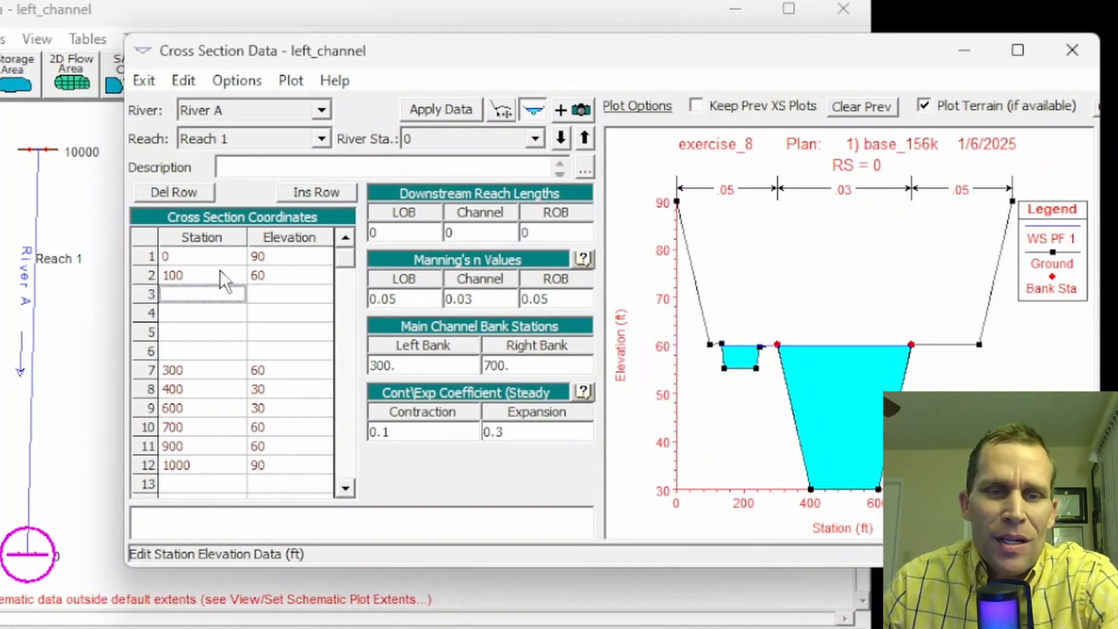
pyautogui.click(325, 195)
pyautogui.click(326, 196)
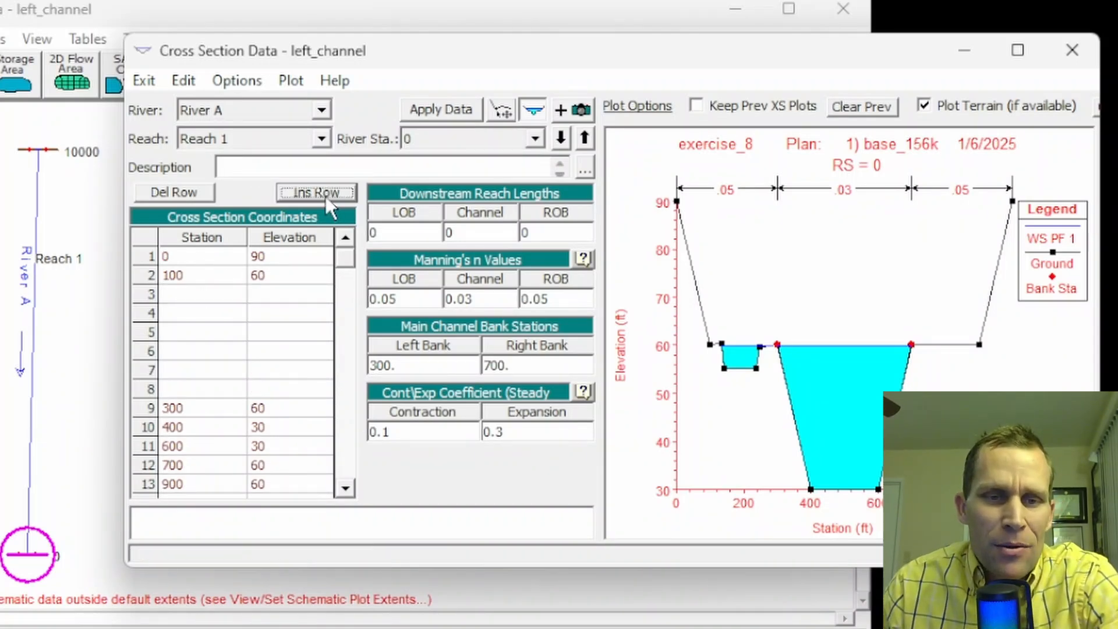
pyautogui.click(193, 193)
pyautogui.click(194, 193)
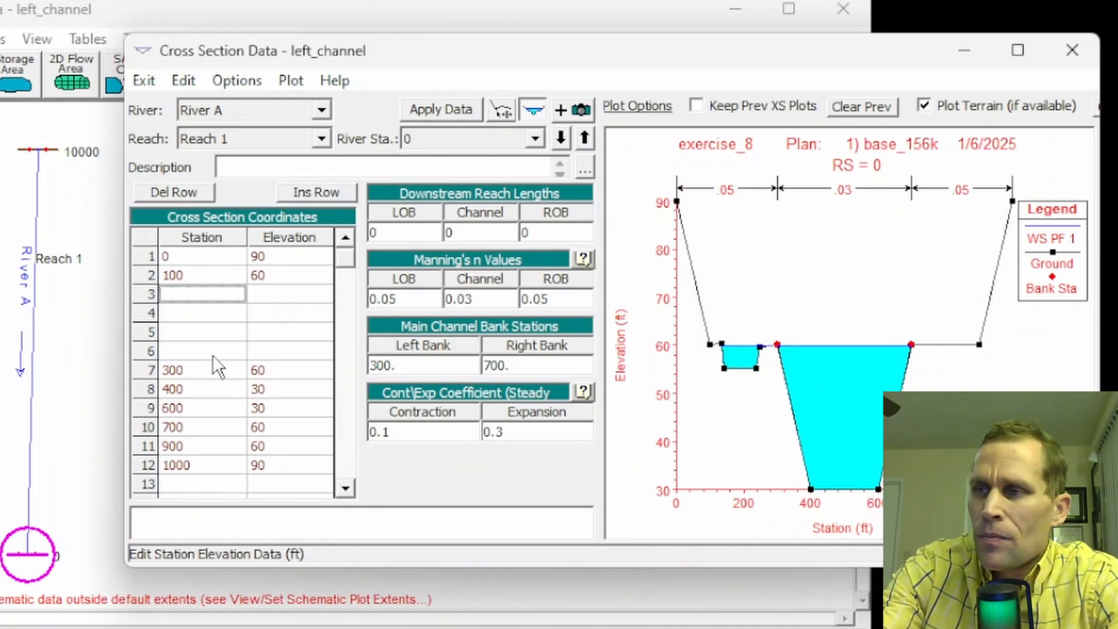
# Enter left overbank points at river station 0: station 150 at elevation 60 and station 160 at elevation 45.
pyautogui.write('150')
pyautogui.press('Tab')
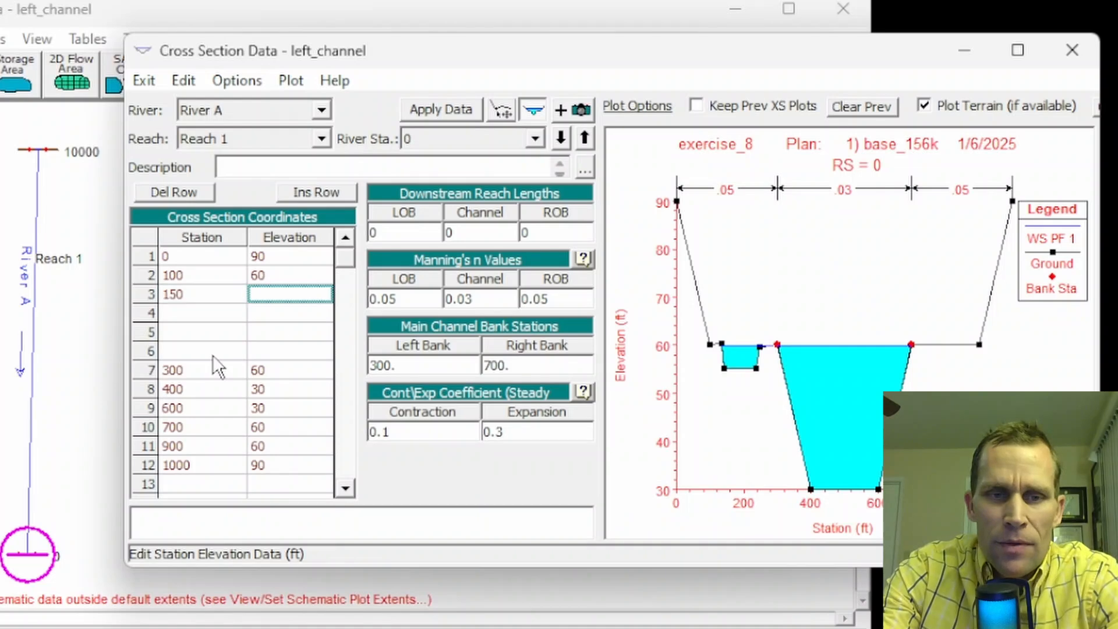
pyautogui.write('60')
pyautogui.press('Tab')
pyautogui.write('160')
pyautogui.press('Tab')
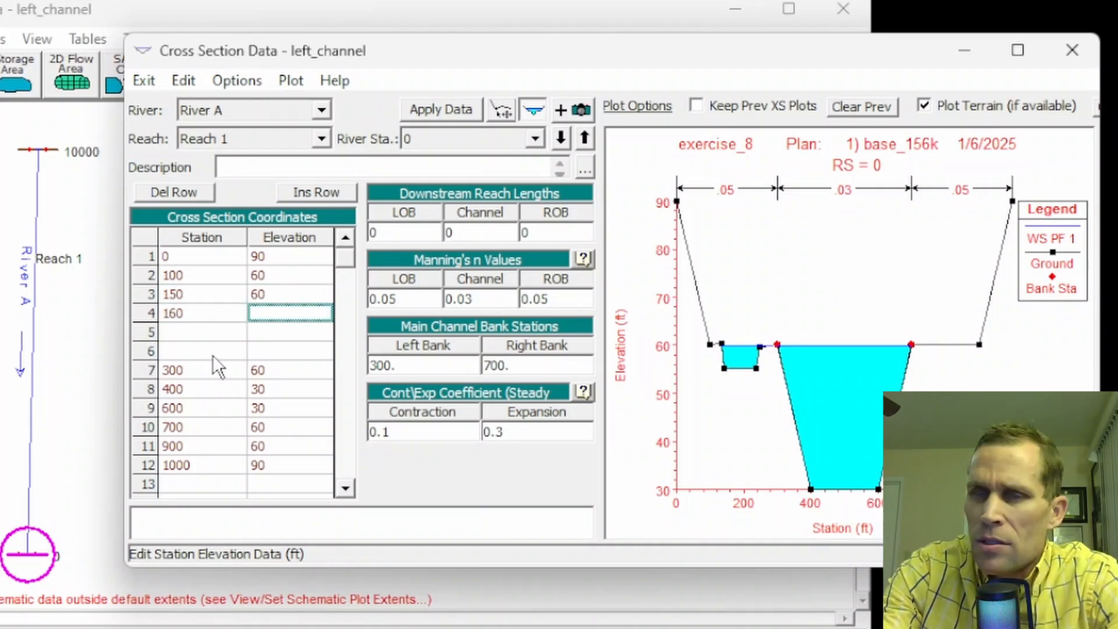
pyautogui.write('45')
pyautogui.press('Tab')
# Enter station 240 at elevation 45 and station 250 at elevation 60 for river station 0, and apply the data.
pyautogui.write('240')
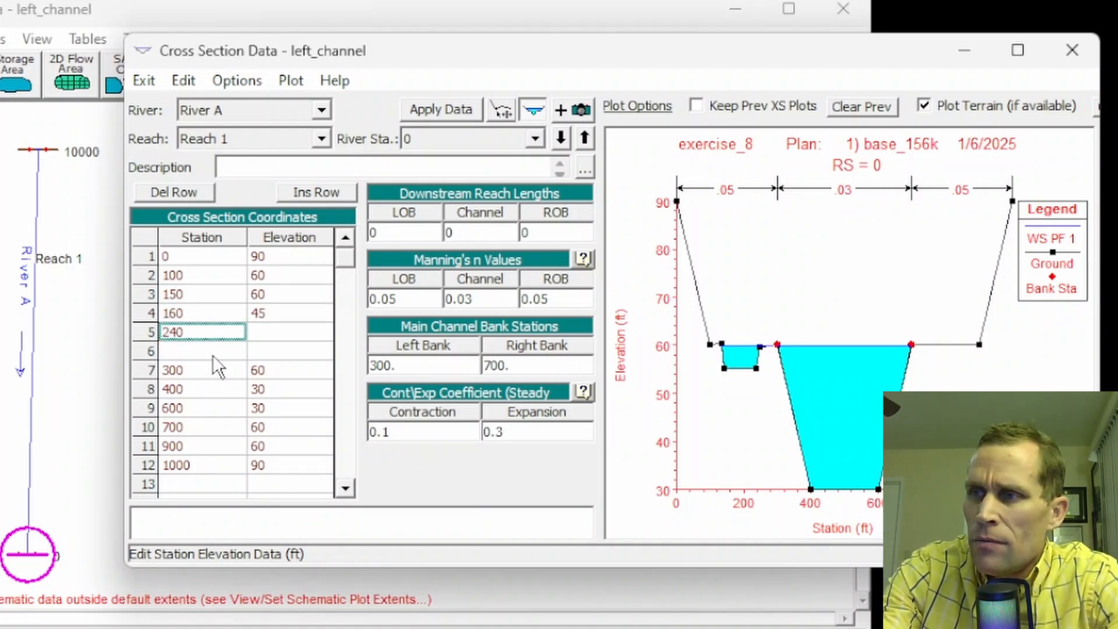
pyautogui.press('Tab')
pyautogui.write('45')
pyautogui.press('Tab')
pyautogui.write('250')
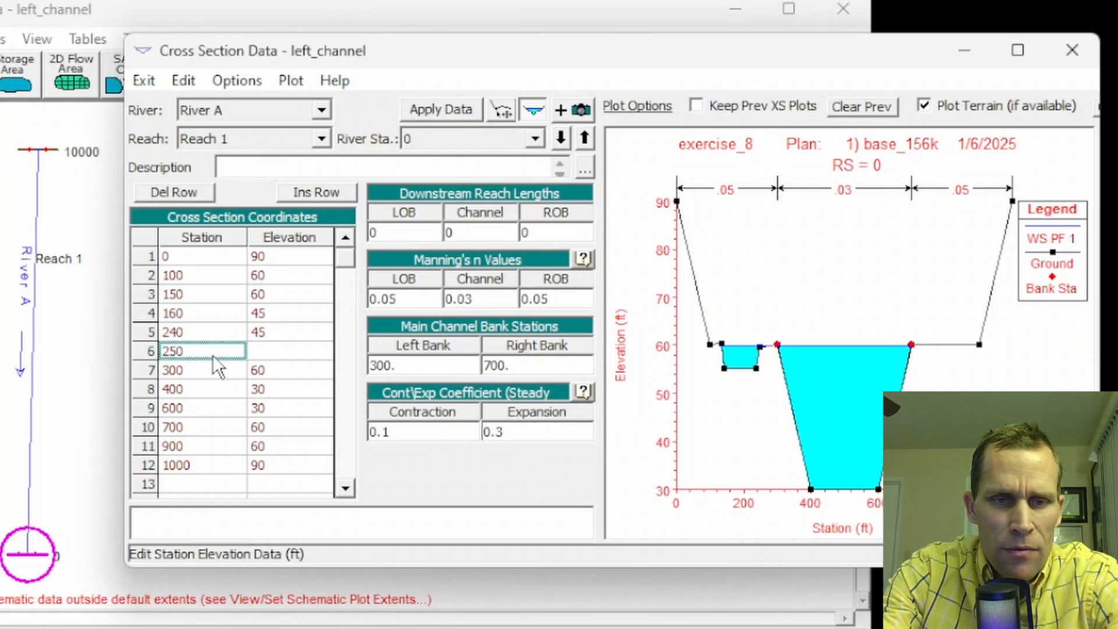
pyautogui.press('Tab')
pyautogui.write('60')
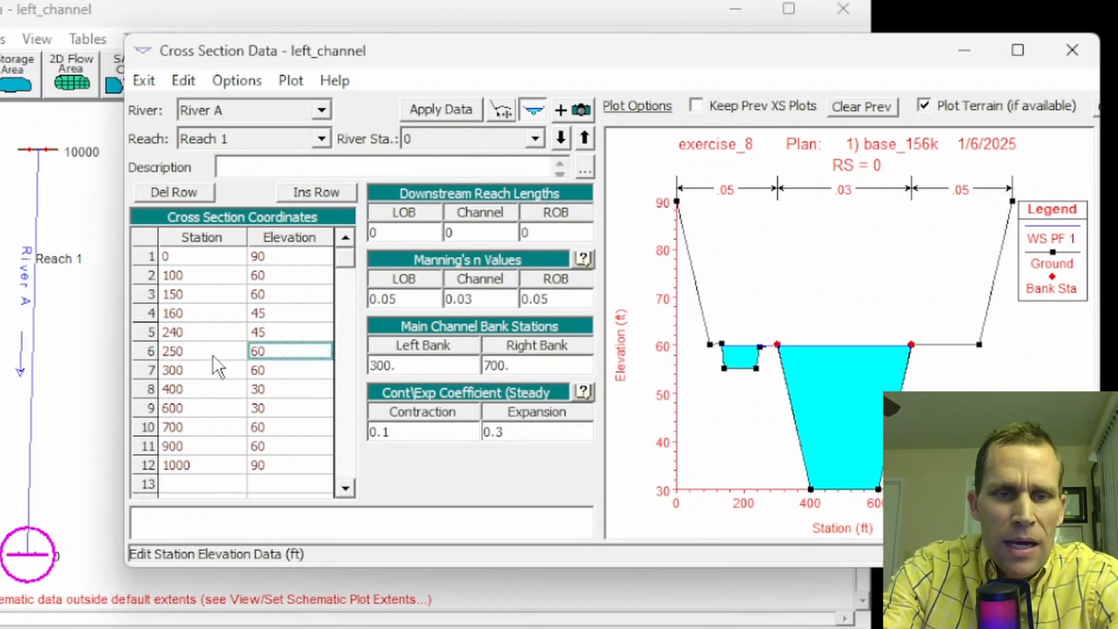
pyautogui.click(424, 110)
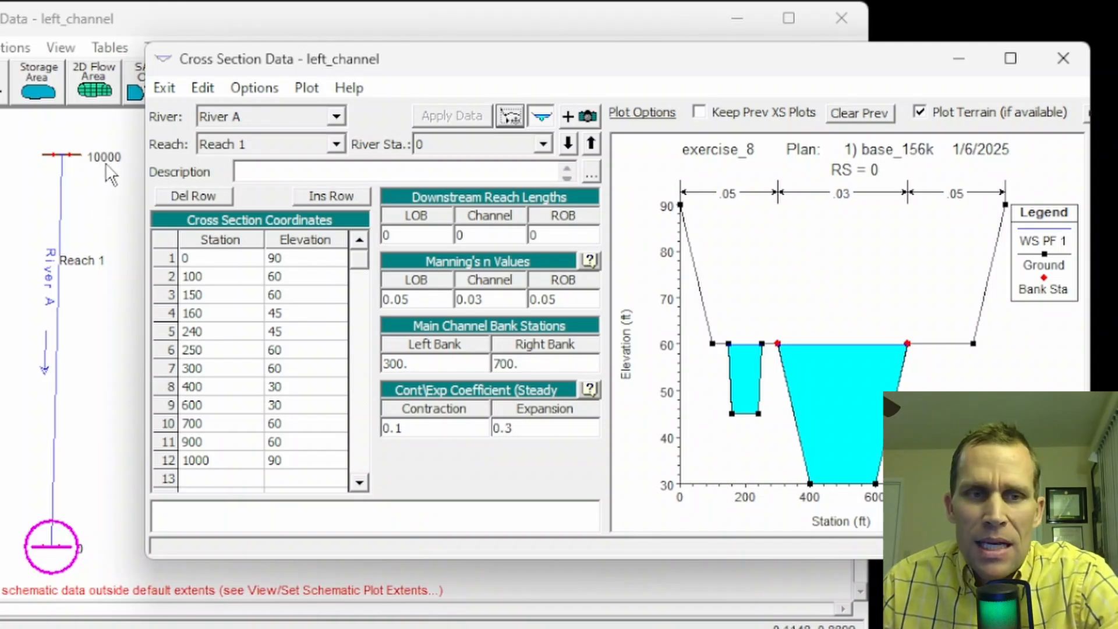
# Insert four blank coordinate rows between stations 100 and 300 in the cross section at river station 10000.
pyautogui.click(591, 143)
pyautogui.click(203, 295)
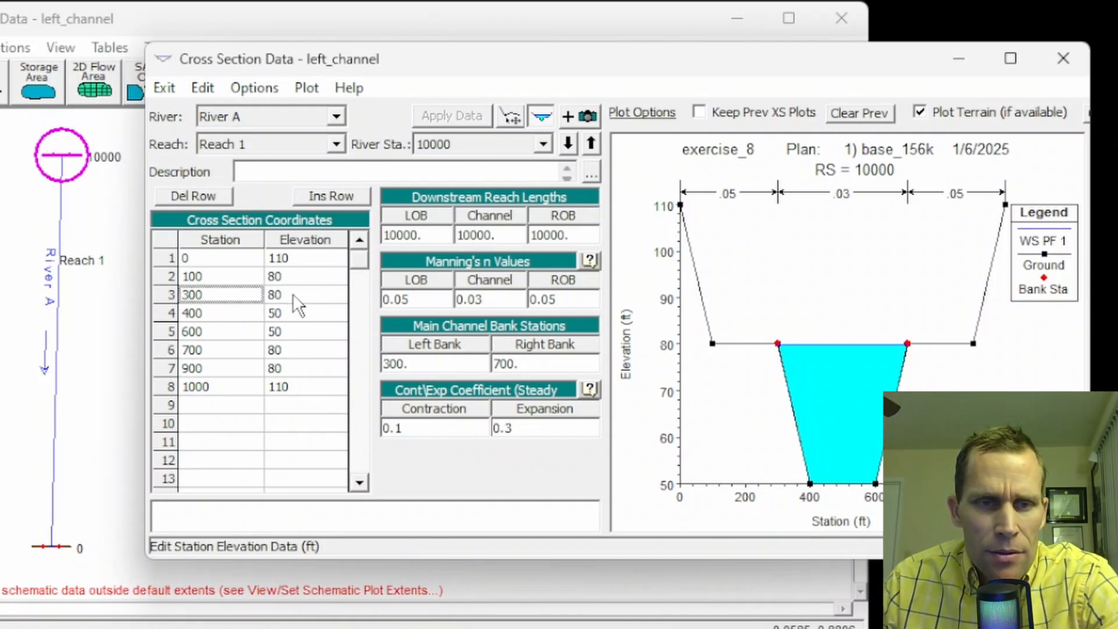
pyautogui.click(333, 198)
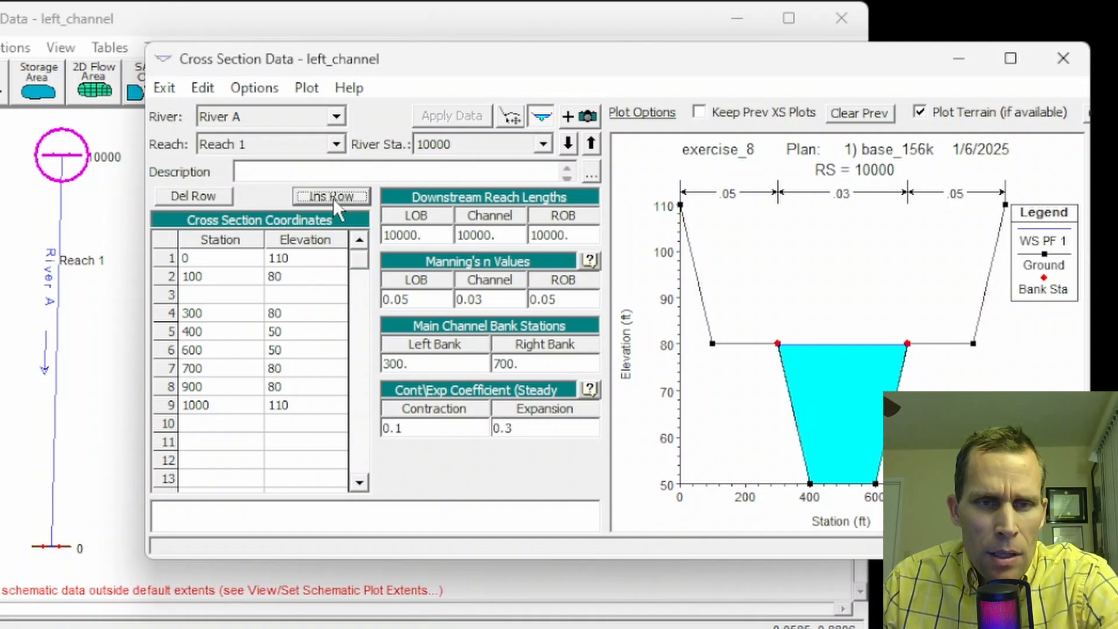
pyautogui.click(333, 198)
pyautogui.click(333, 198)
pyautogui.click(334, 198)
pyautogui.click(205, 287)
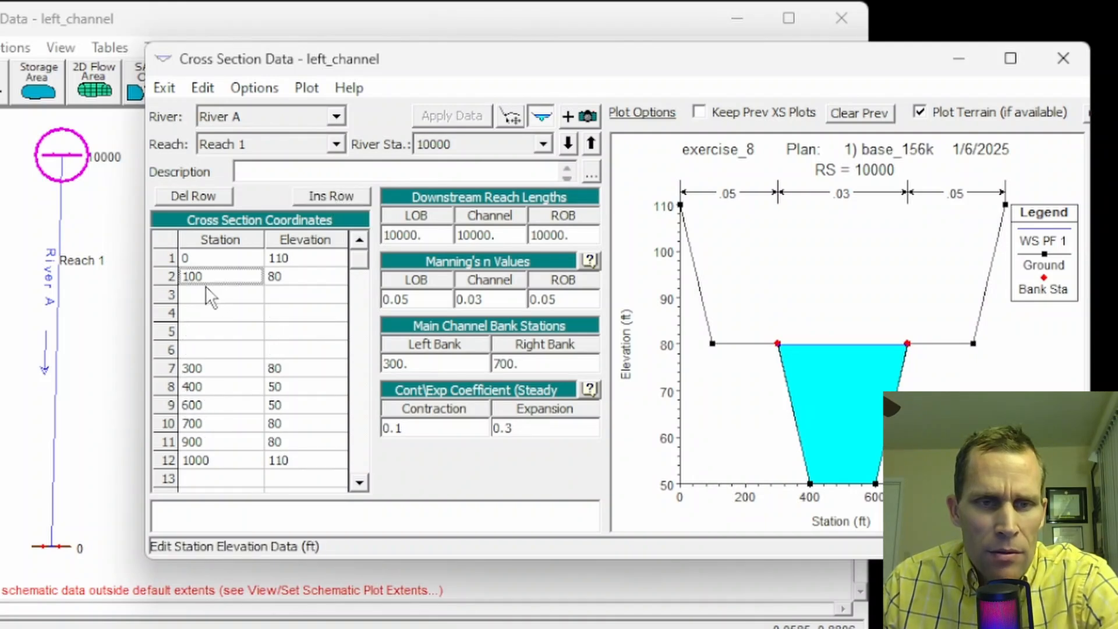
# Enter left overbank points at river station 10000: station 150 at elevation 80 and station 160 at elevation 65.
pyautogui.write('150')
pyautogui.press('Tab')
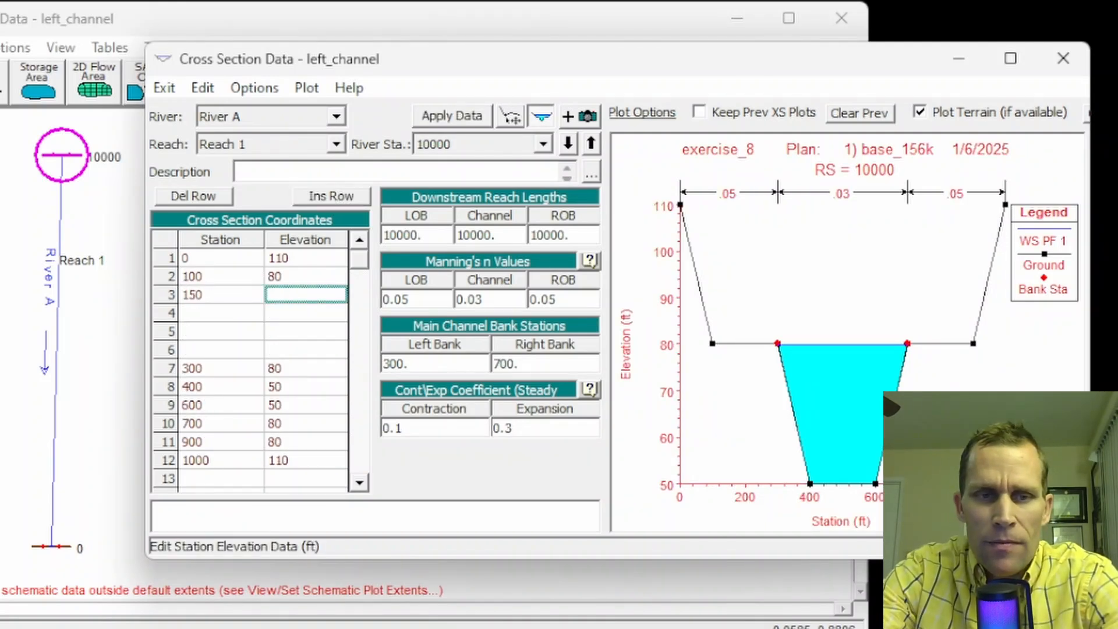
pyautogui.write('80')
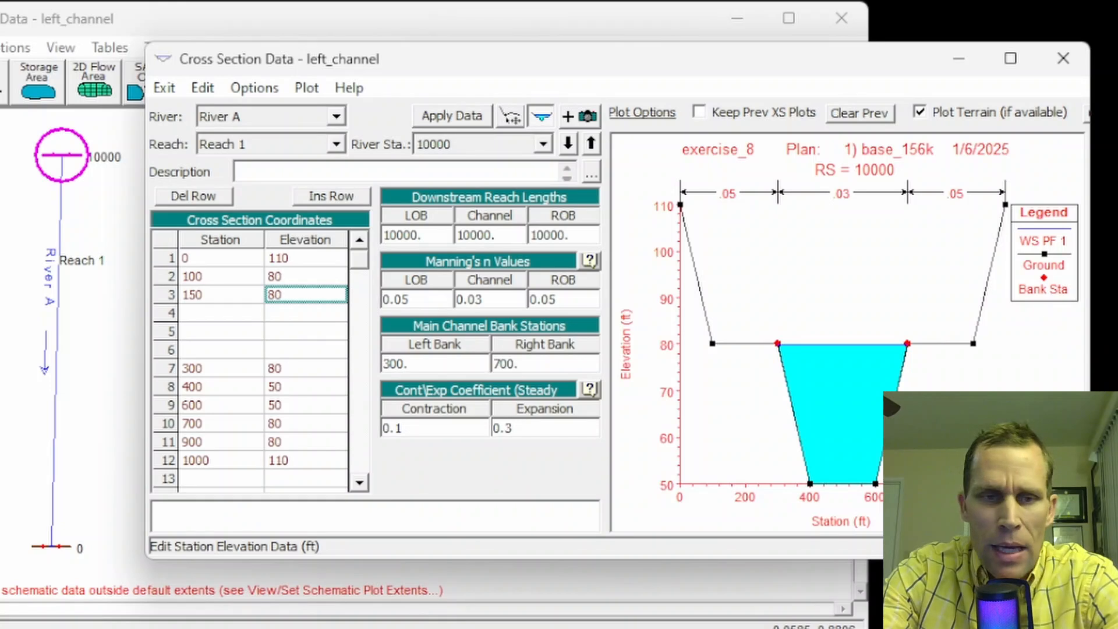
pyautogui.press('Tab')
pyautogui.write('160')
pyautogui.press('Tab')
pyautogui.write('65')
pyautogui.press('Tab')
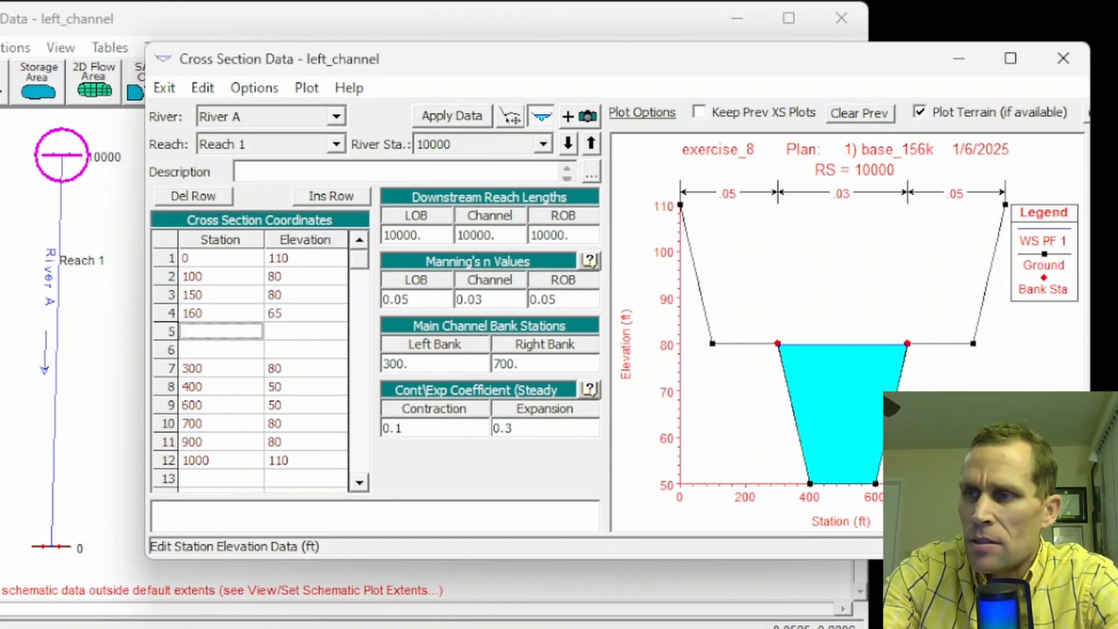
# Enter station 240 at elevation 65 and station 250 at elevation 80 for river station 10000, and apply the data.
pyautogui.write('240')
pyautogui.press('Tab')
pyautogui.write('65')
pyautogui.press('Tab')
pyautogui.write('250')
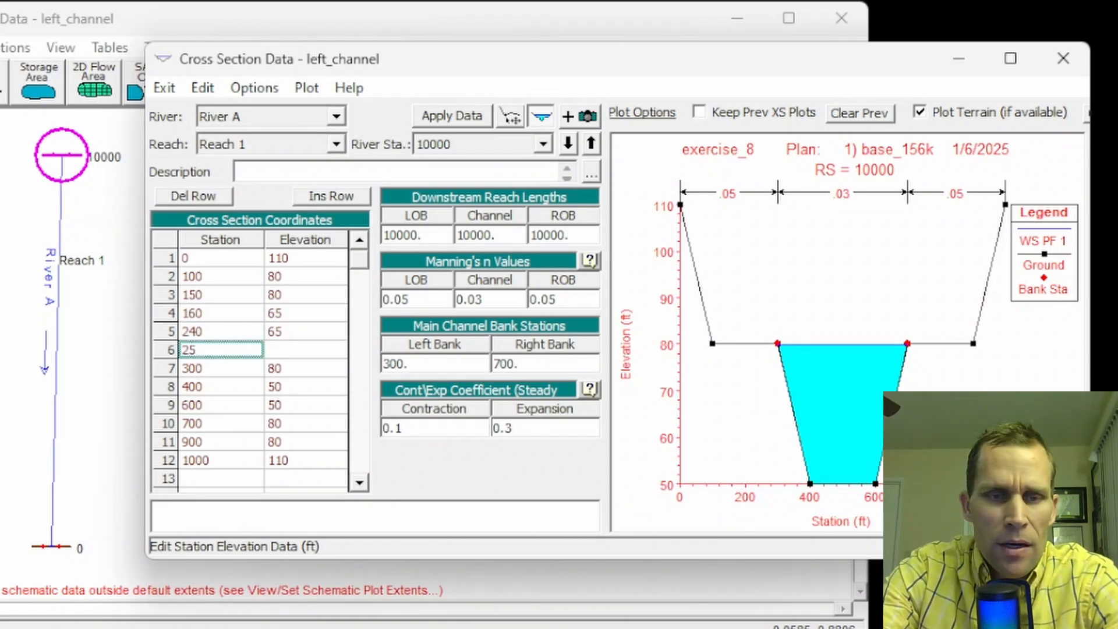
pyautogui.press('Tab')
pyautogui.write('80')
pyautogui.click(477, 119)
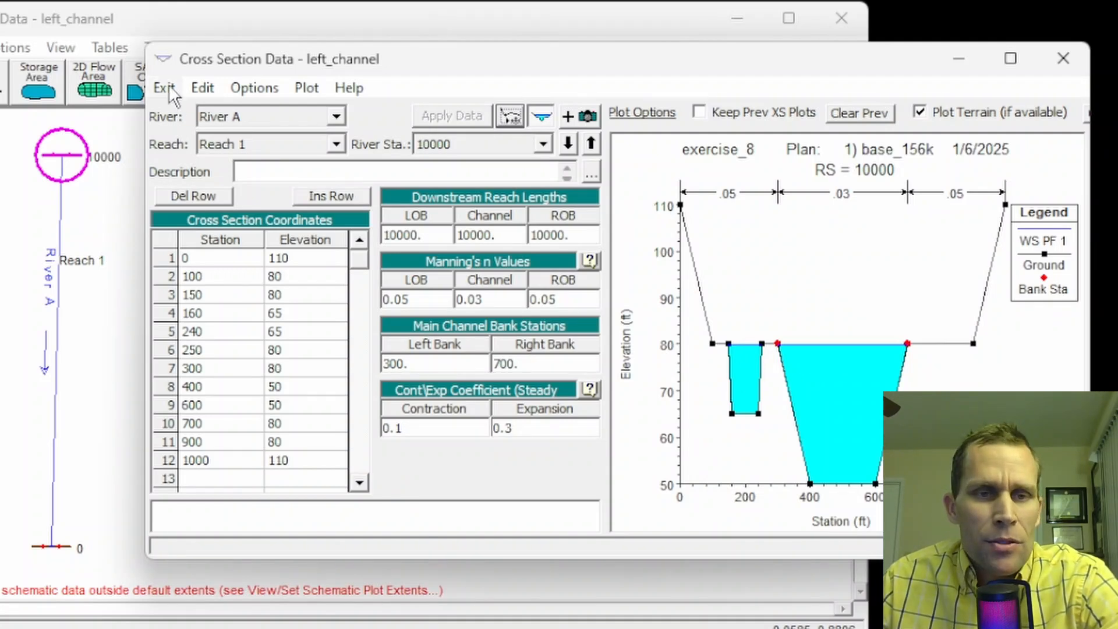
# Close the cross section editor and save the left_channel geometry data.
pyautogui.click(1064, 58)
pyautogui.click(18, 47)
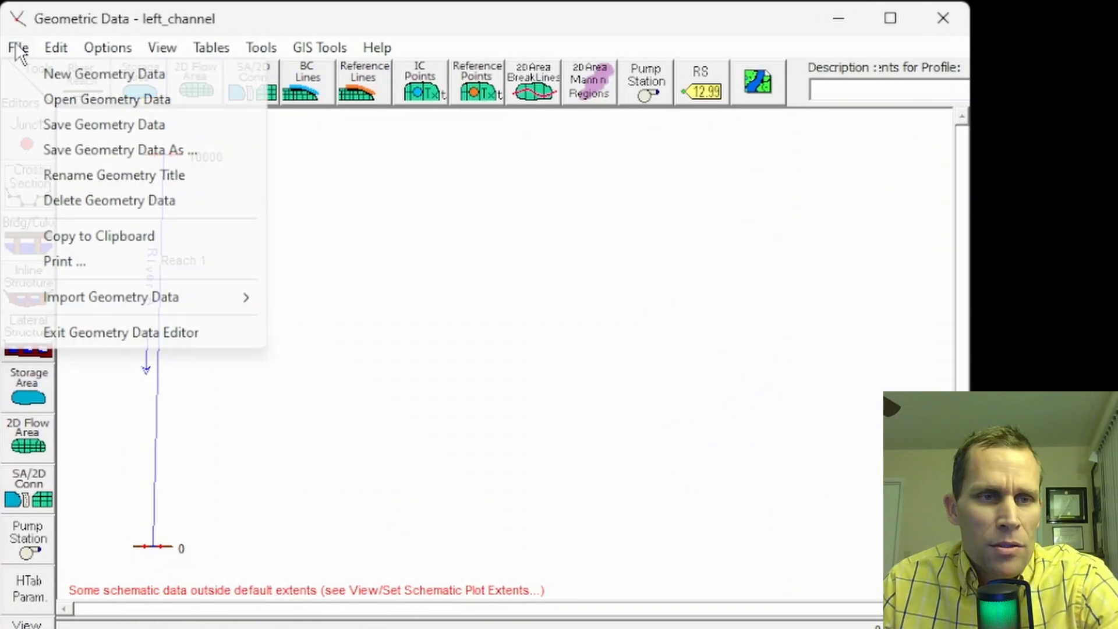
pyautogui.click(103, 123)
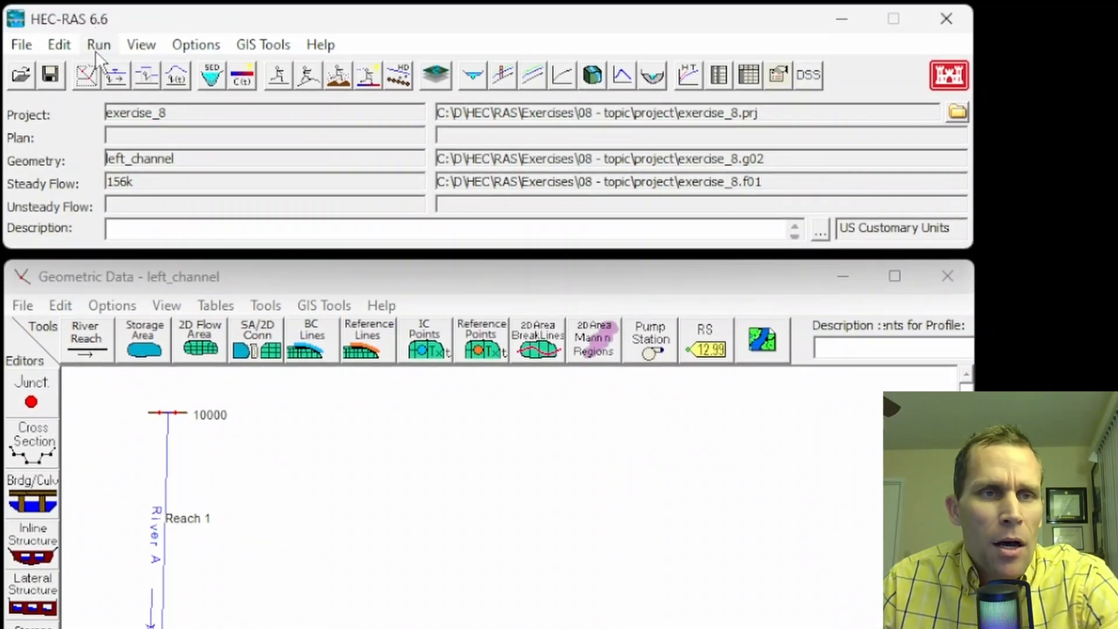
# Save a steady flow plan as left_channel_156k with short ID left_channel_156k, and compute it.
pyautogui.click(96, 47)
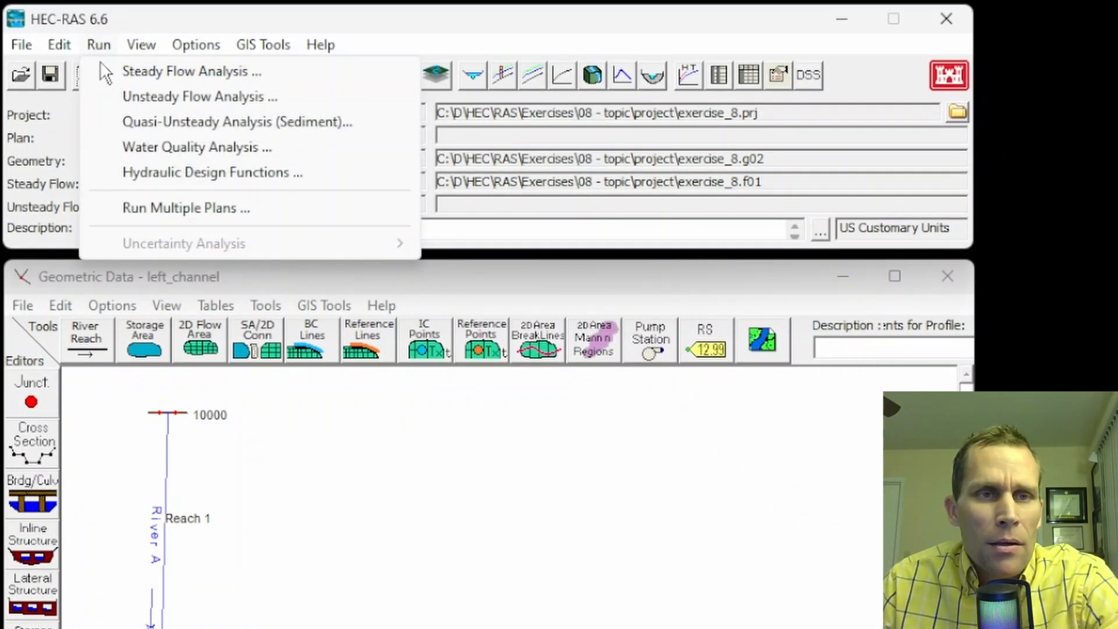
pyautogui.click(138, 76)
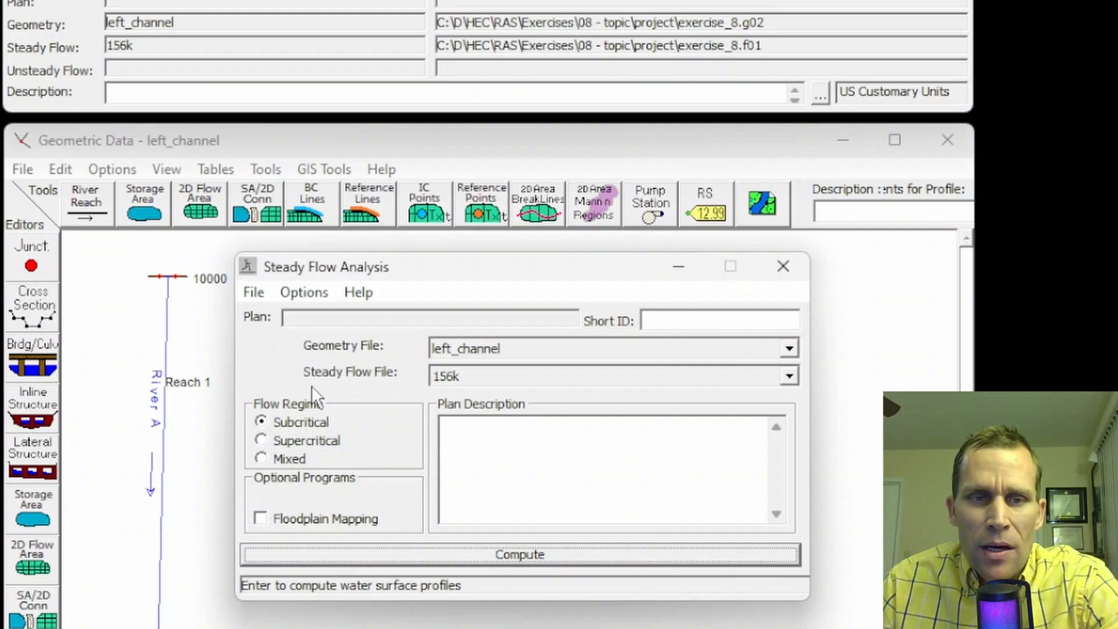
pyautogui.click(247, 292)
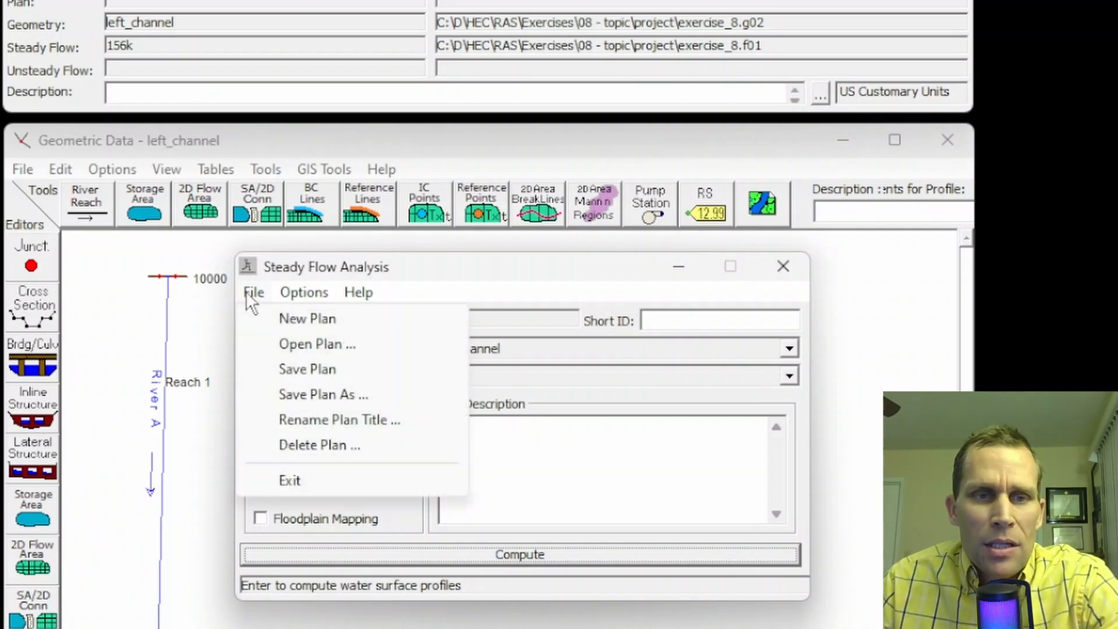
pyautogui.click(299, 373)
pyautogui.write('left_channel-156k')
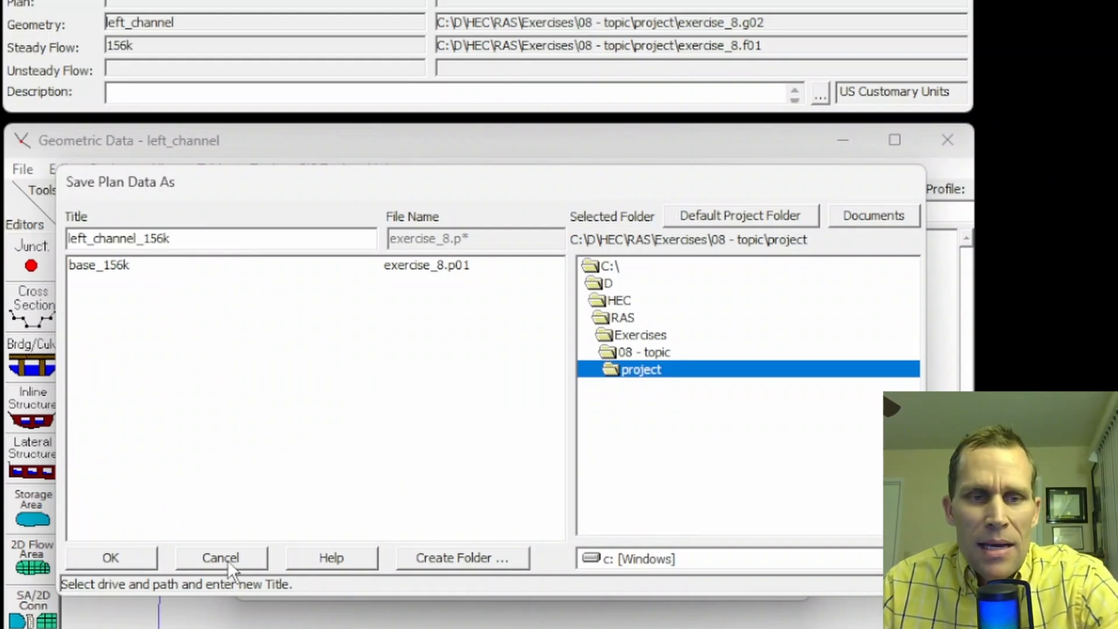
pyautogui.click(129, 560)
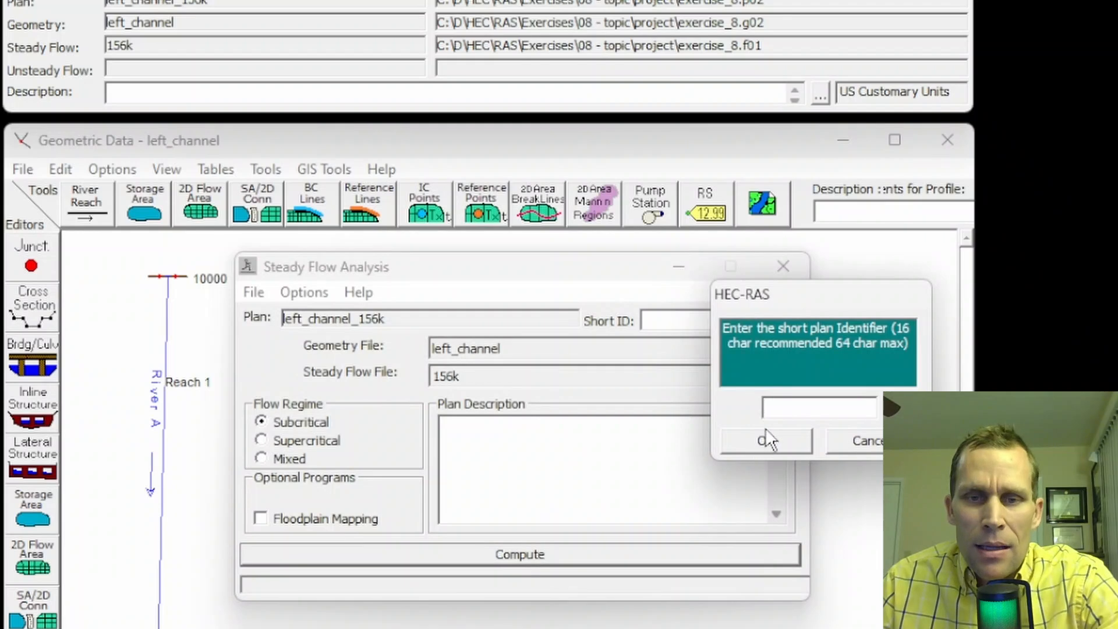
pyautogui.write('left_channel_156k')
pyautogui.click(775, 434)
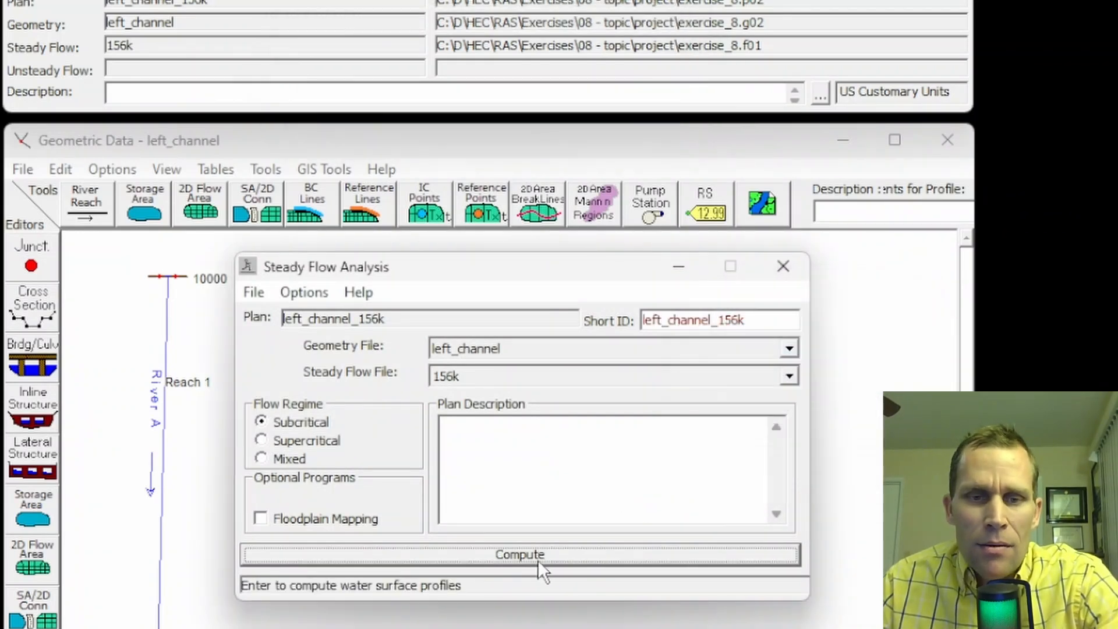
pyautogui.click(537, 560)
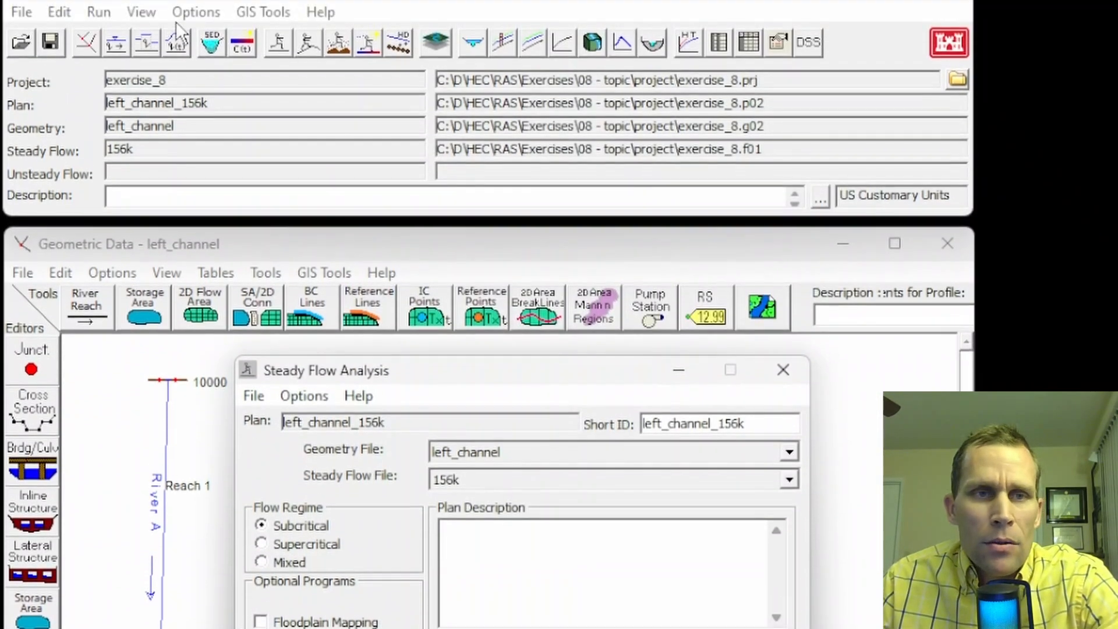
# Plot the cross section at river station 10000 and examine the water surface near the right bank station.
pyautogui.click(143, 45)
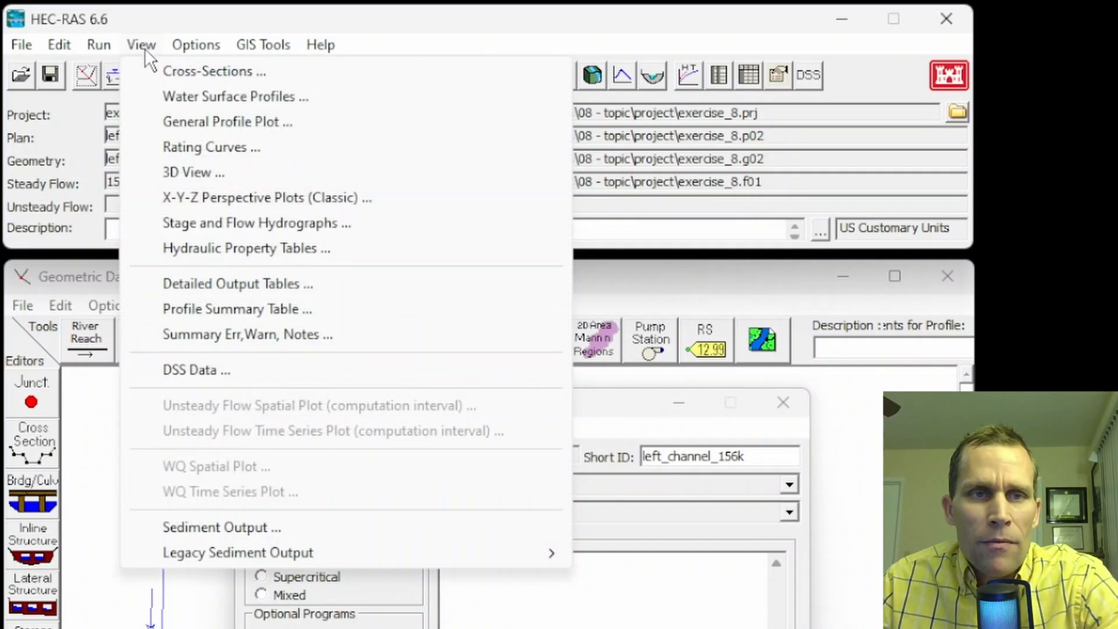
pyautogui.click(167, 70)
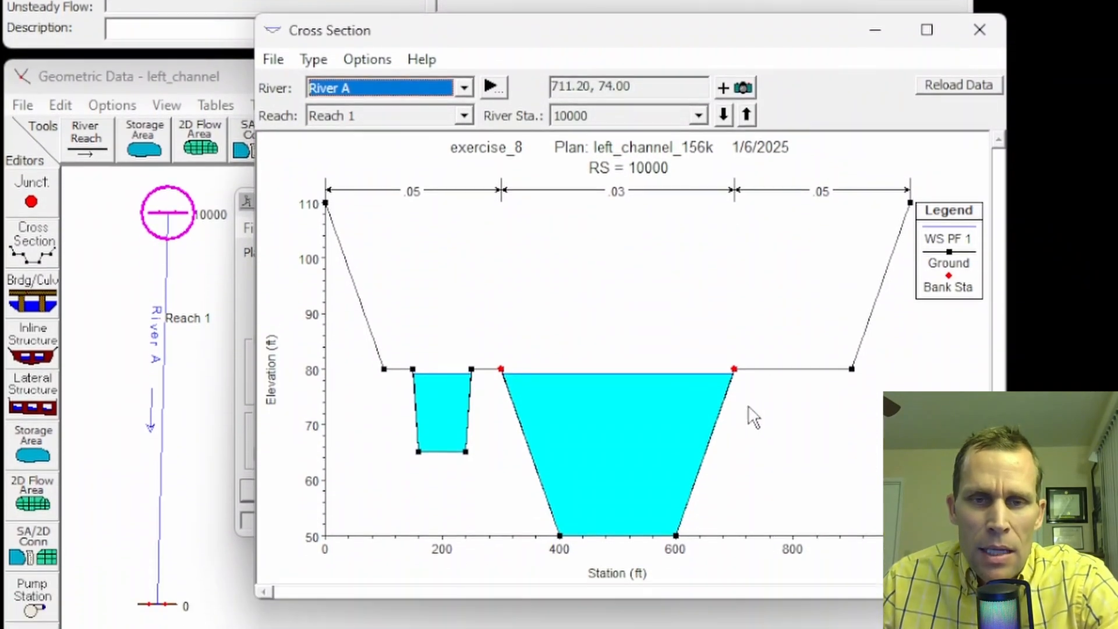
pyautogui.scroll(4, 744, 385)
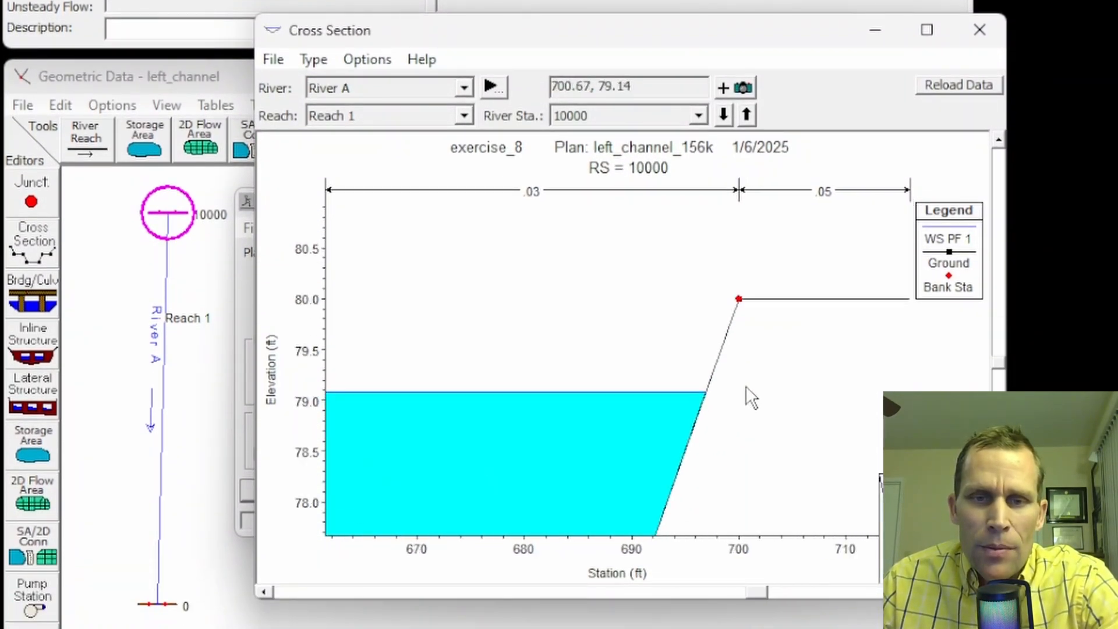
pyautogui.scroll(2, 715, 319)
pyautogui.moveTo(698, 303); pyautogui.dragTo(682, 351)
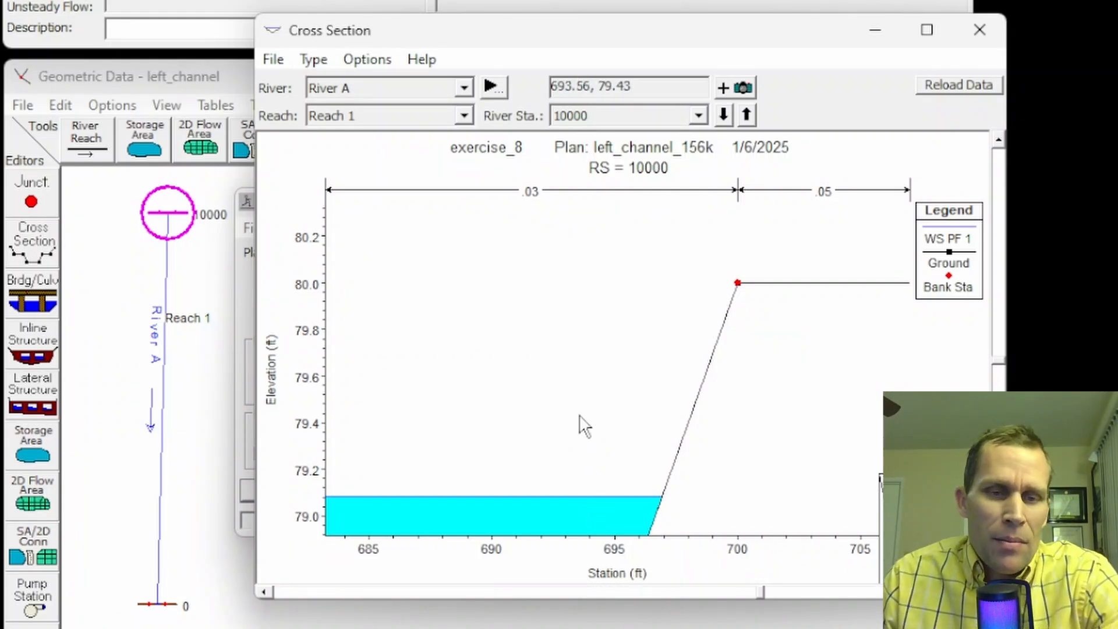
# Examine the water surface elevation in the left overbank channel at river station 10000, and close the plot.
pyautogui.click(316, 65)
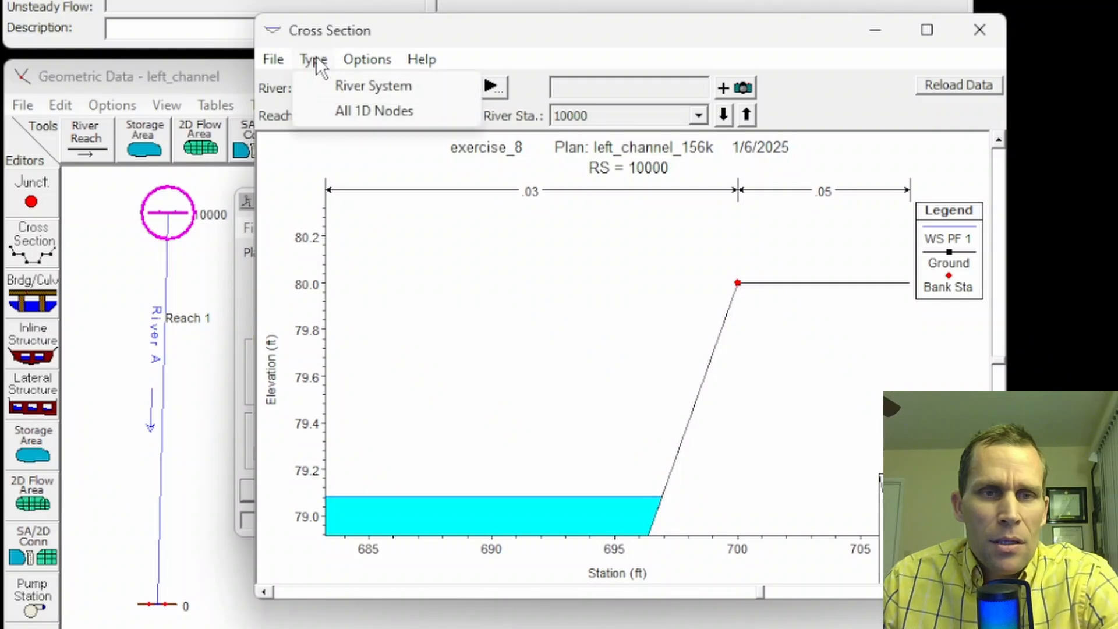
pyautogui.click(526, 370)
pyautogui.scroll(-5, 526, 370)
pyautogui.scroll(-2, 526, 370)
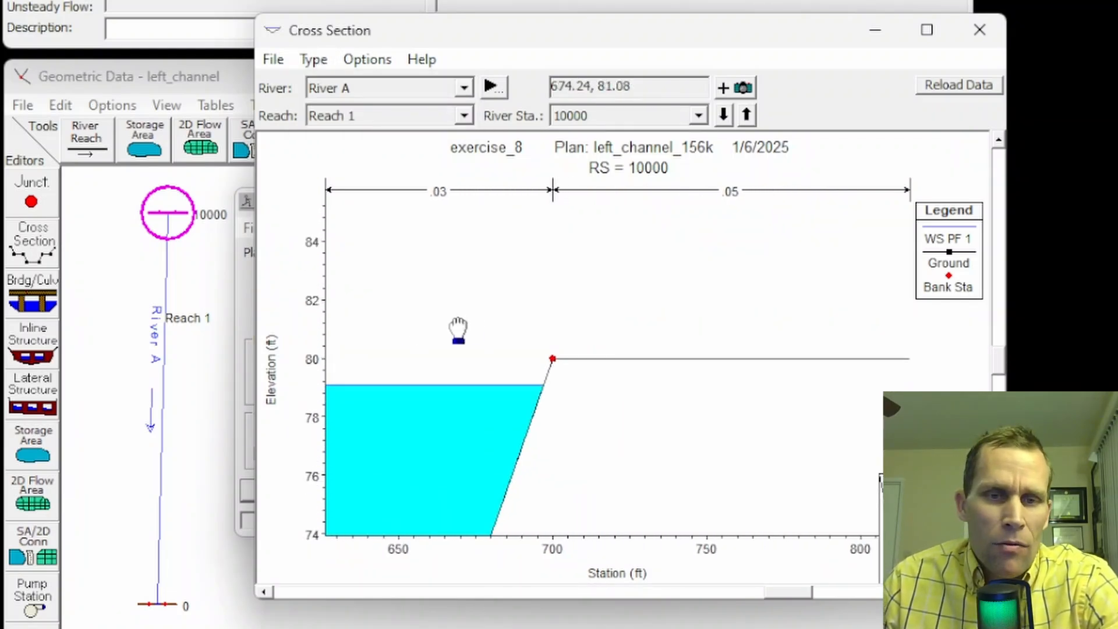
pyautogui.moveTo(457, 327); pyautogui.dragTo(836, 332)
pyautogui.moveTo(426, 347); pyautogui.dragTo(979, 303)
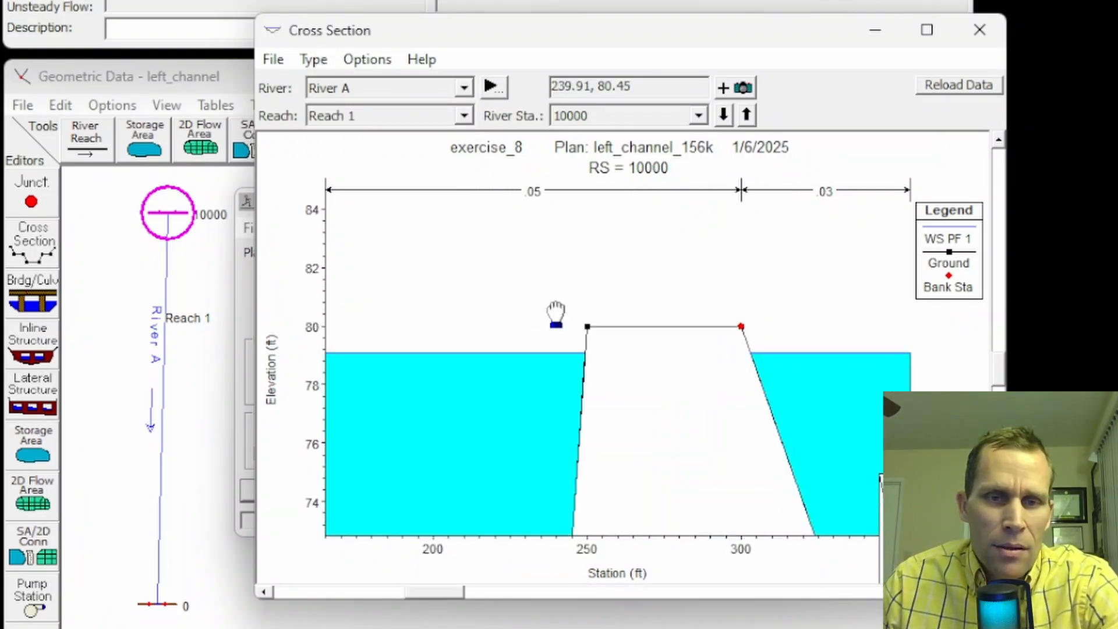
pyautogui.moveTo(550, 285); pyautogui.dragTo(716, 290)
pyautogui.scroll(5, 760, 319)
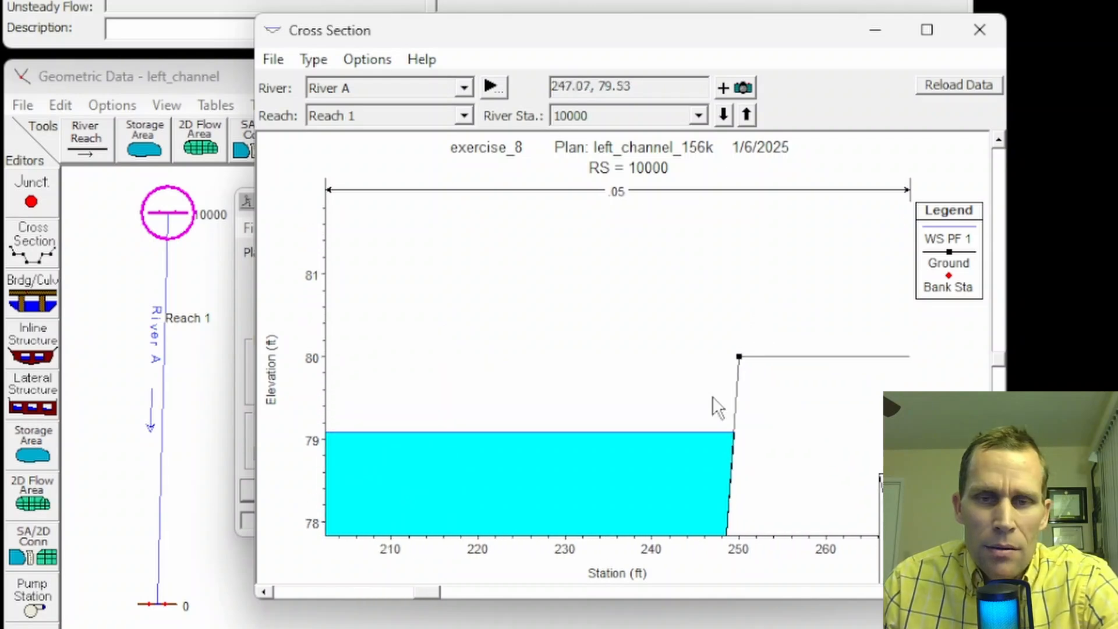
pyautogui.scroll(3, 681, 418)
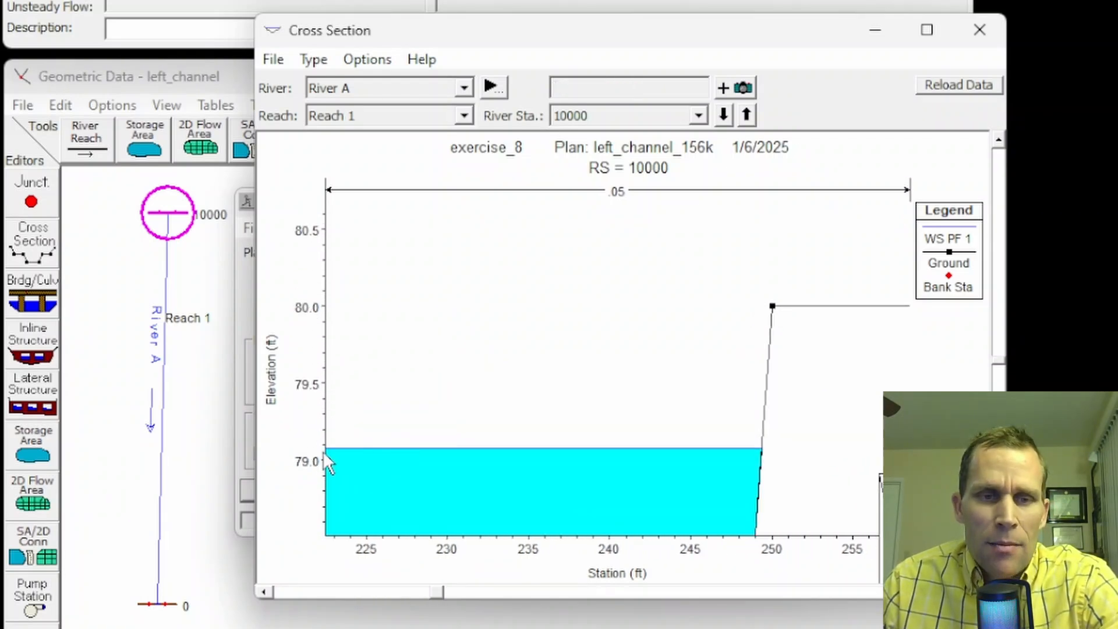
pyautogui.click(979, 30)
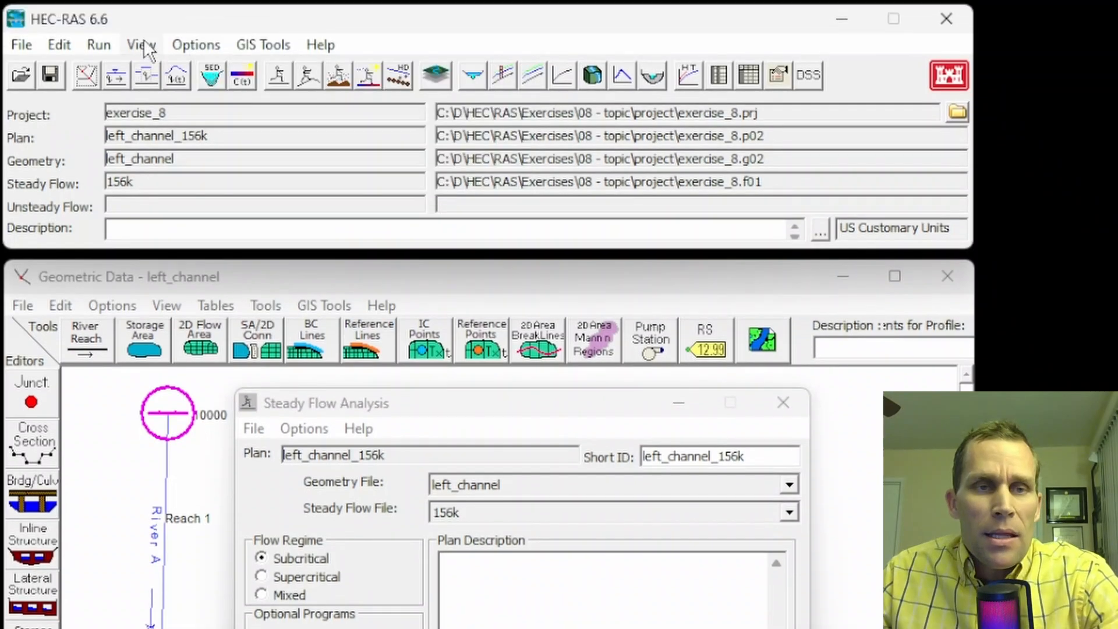
# Review the water surface elevations at river stations 10000 and 0 in the profile summary table, and close it.
pyautogui.click(141, 45)
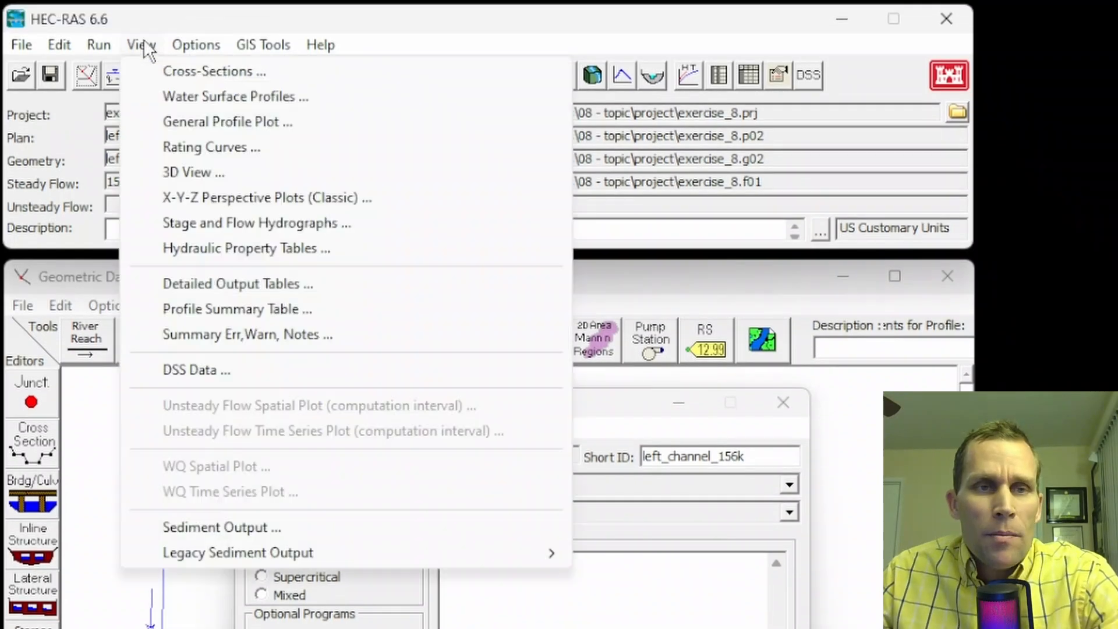
pyautogui.click(231, 309)
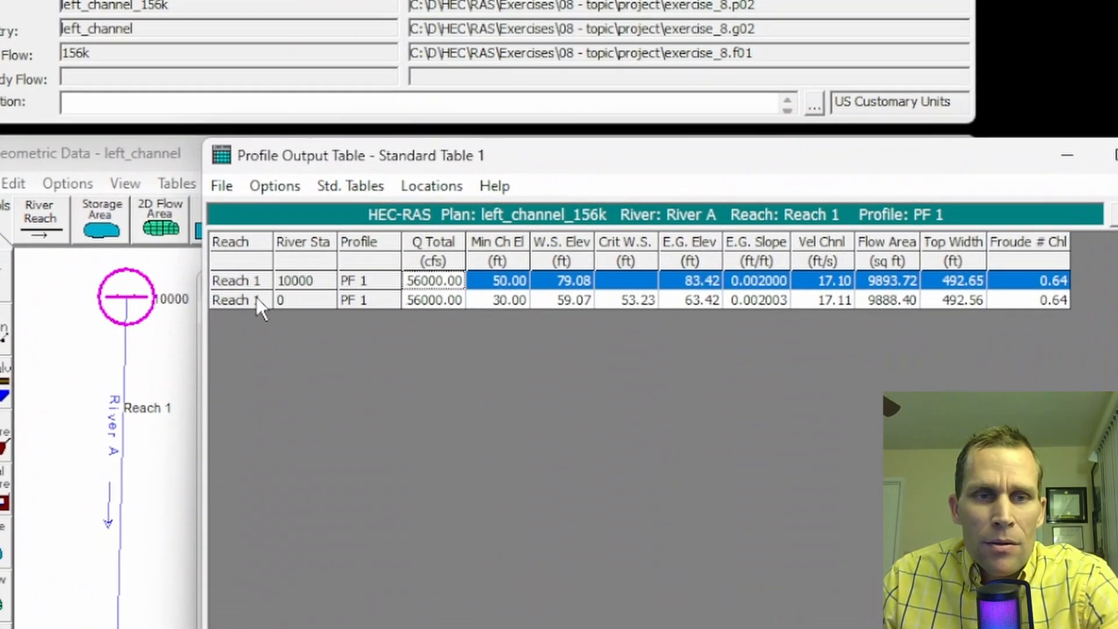
pyautogui.click(293, 412)
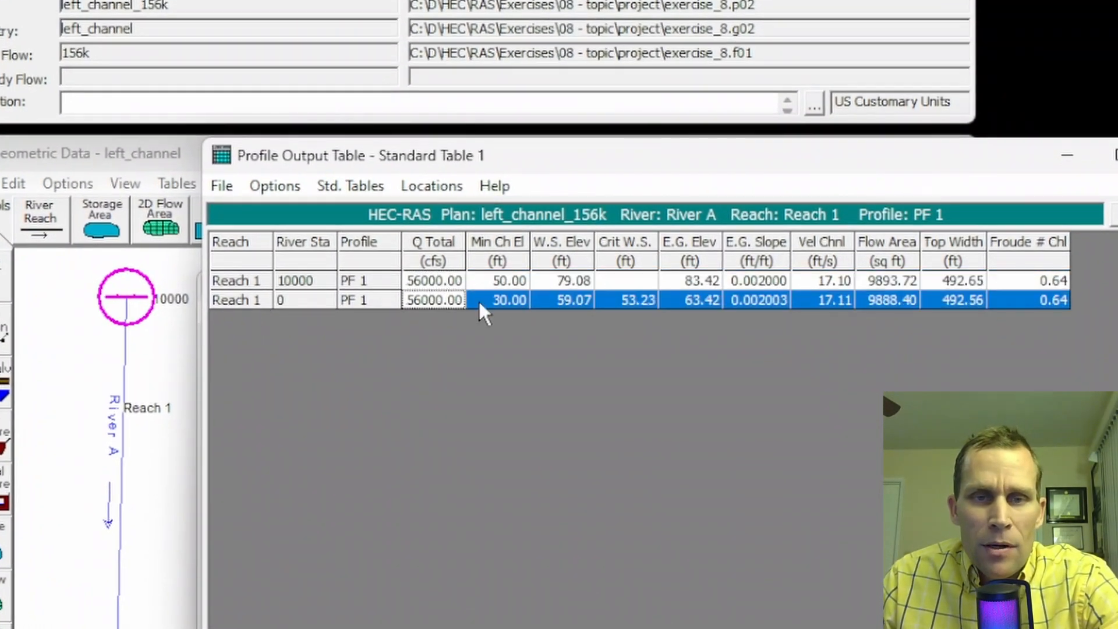
pyautogui.click(583, 280)
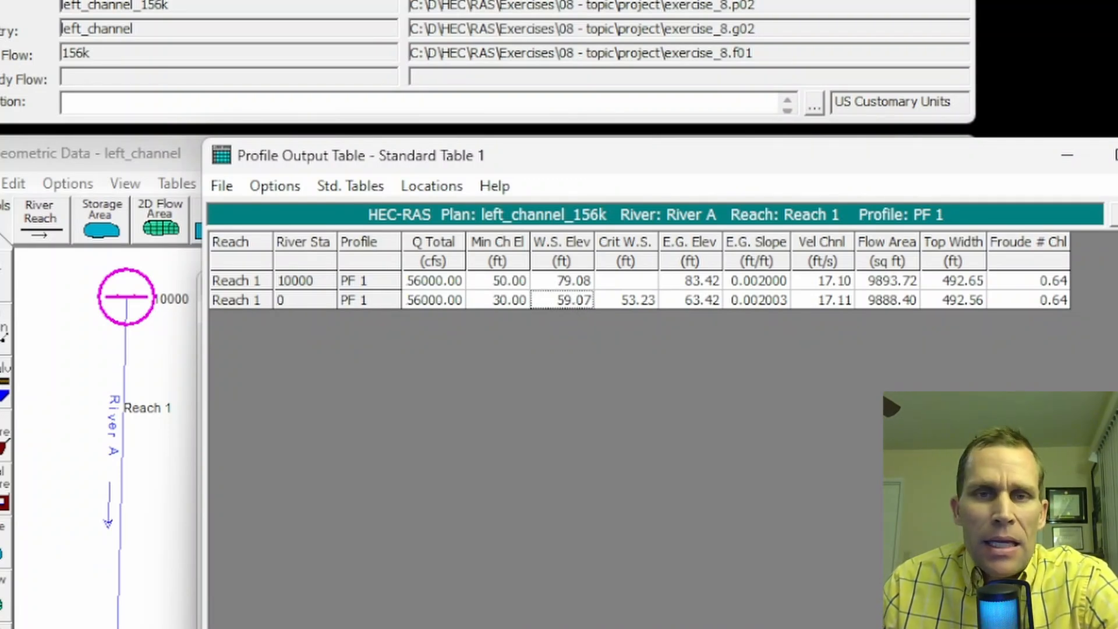
pyautogui.click(1117, 155)
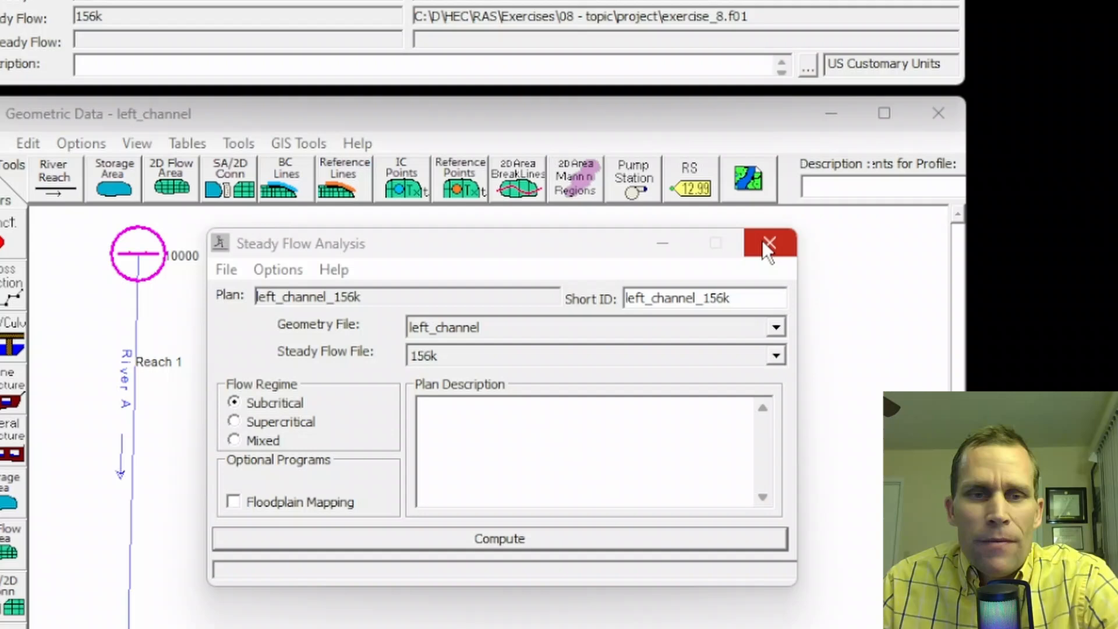
# Close the steady flow analysis and check the cross section data at river station 10000.
pyautogui.click(776, 285)
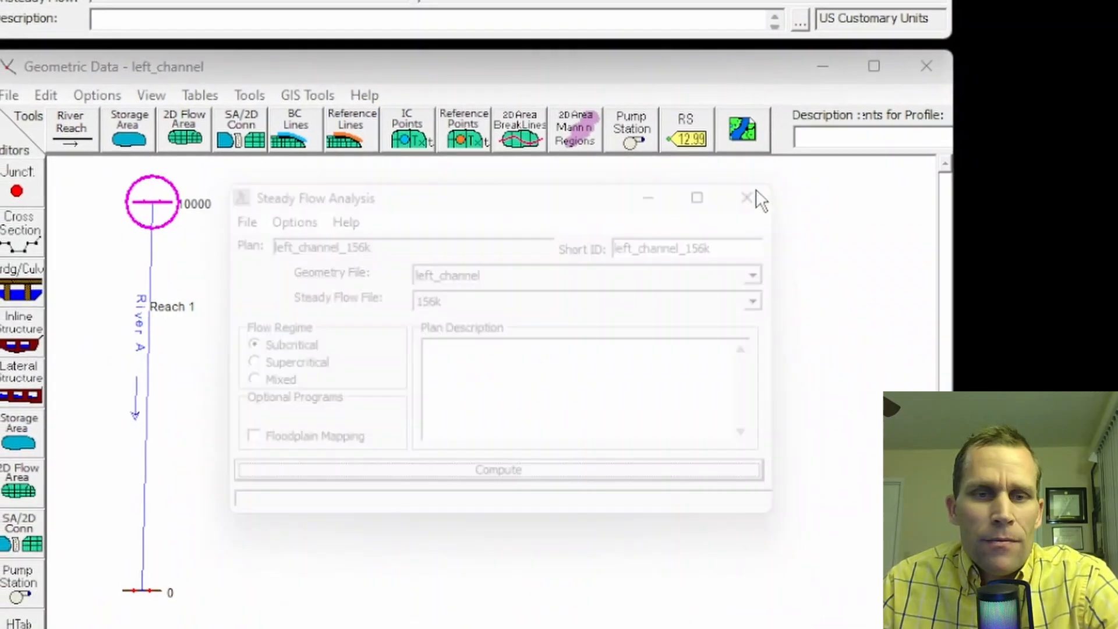
pyautogui.click(36, 181)
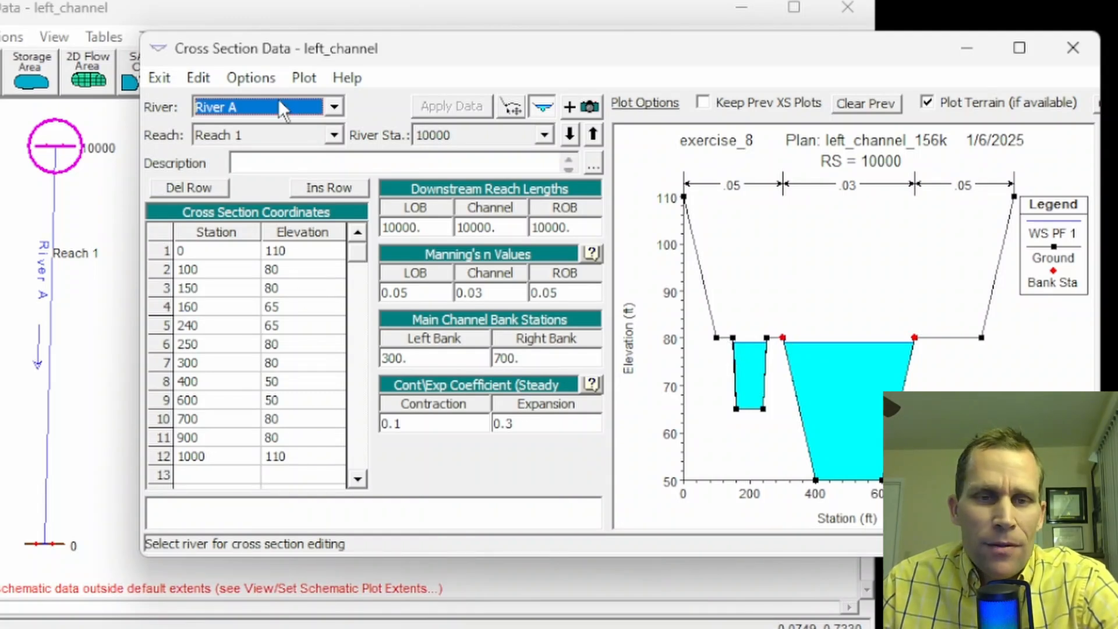
pyautogui.click(1072, 50)
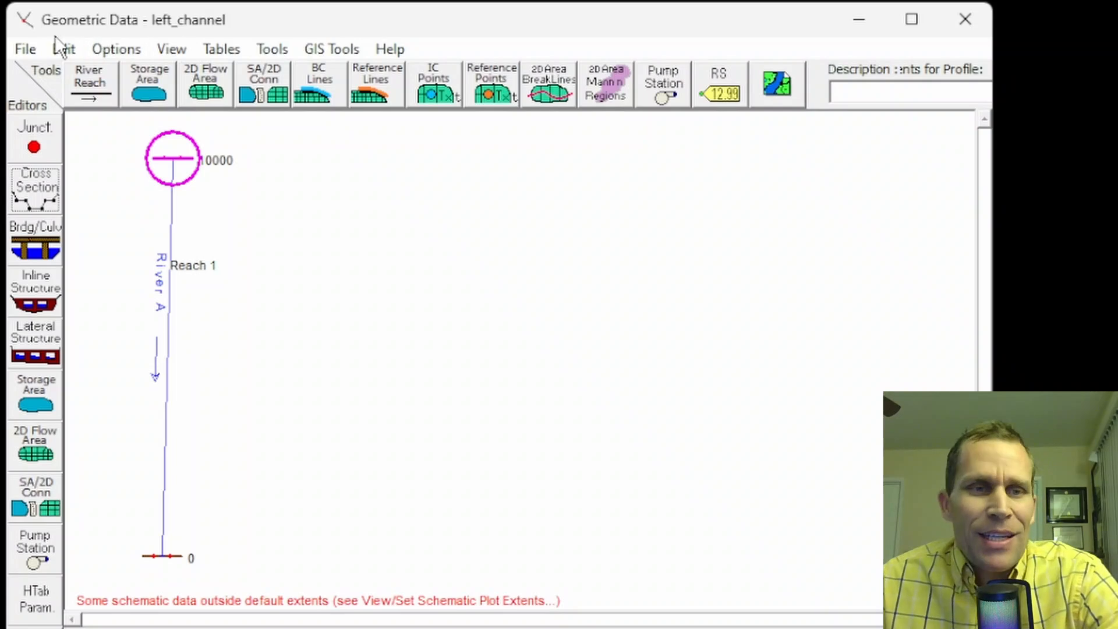
# Save a copy of the geometry data under the title left_channel_iff.
pyautogui.click(25, 55)
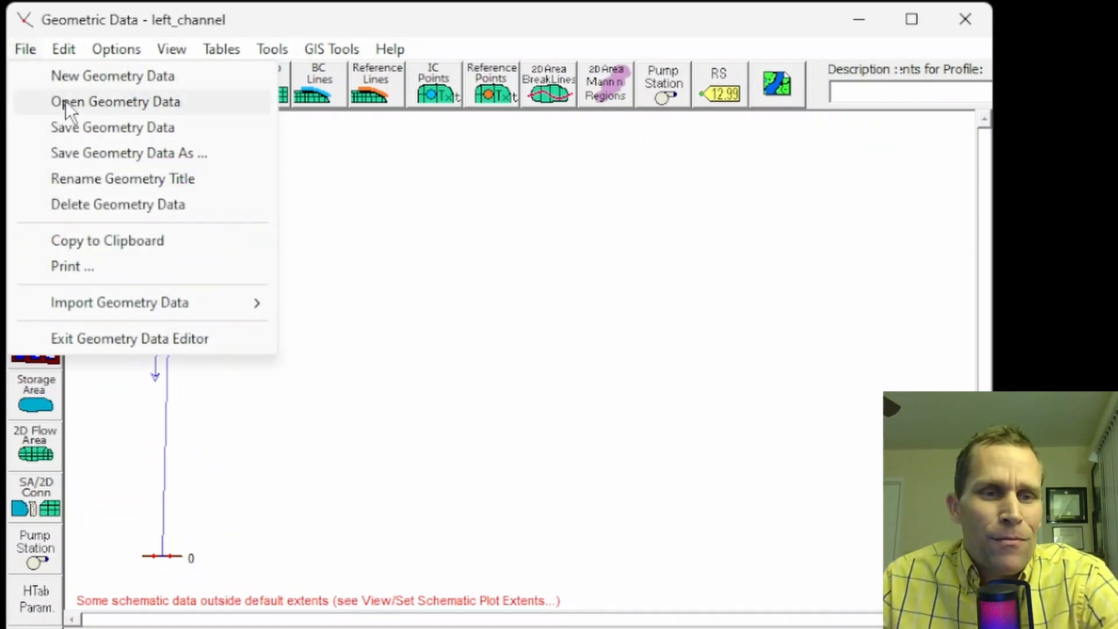
pyautogui.click(119, 155)
pyautogui.moveTo(169, 122); pyautogui.dragTo(17, 126)
pyautogui.press('End')
pyautogui.write('_iff')
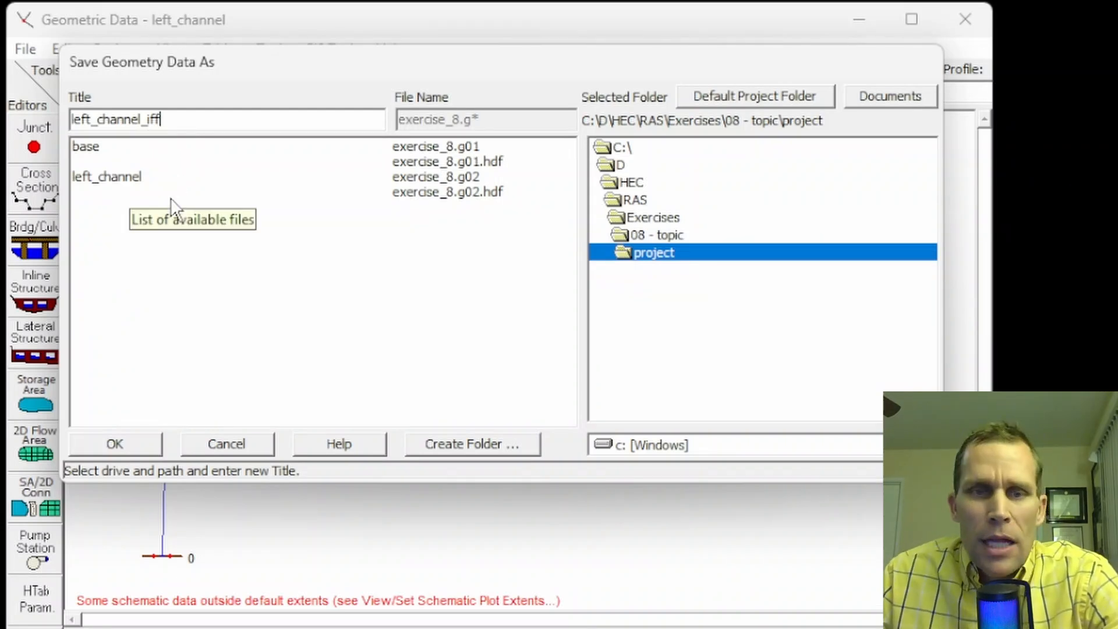
pyautogui.click(127, 447)
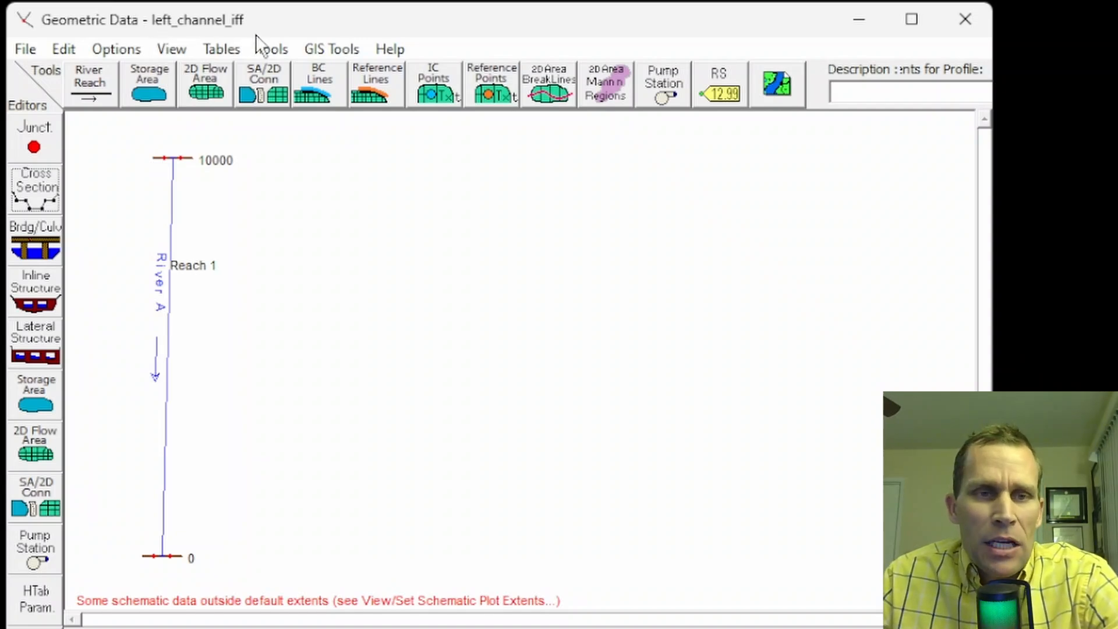
# Open the ineffective flow areas of the cross section at river station 10000, compare both modes, and choose Normal.
pyautogui.click(40, 204)
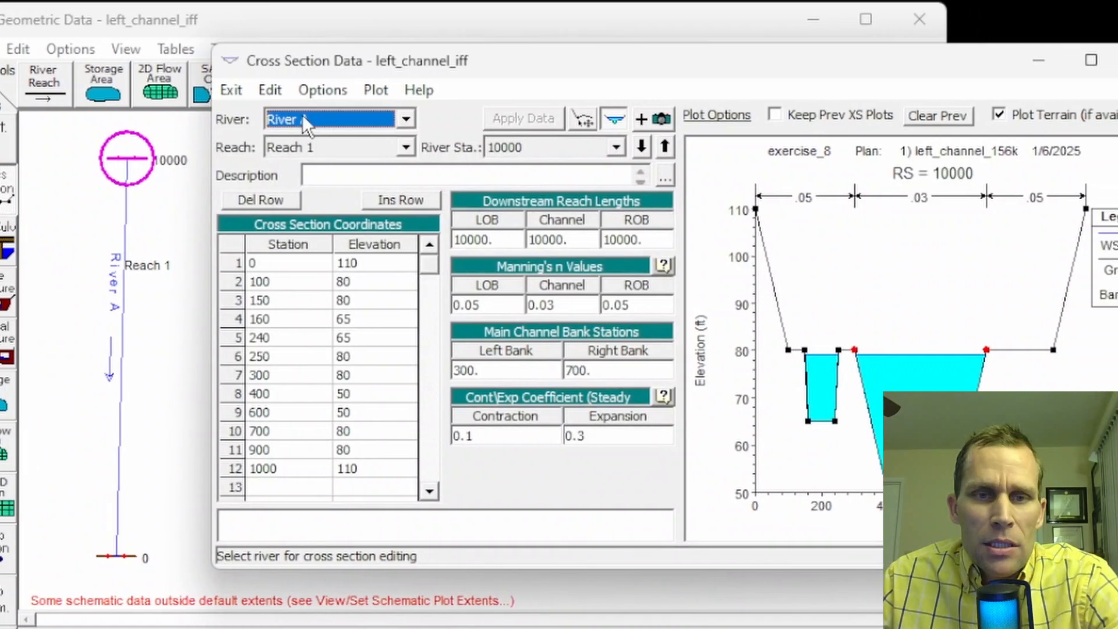
pyautogui.click(355, 90)
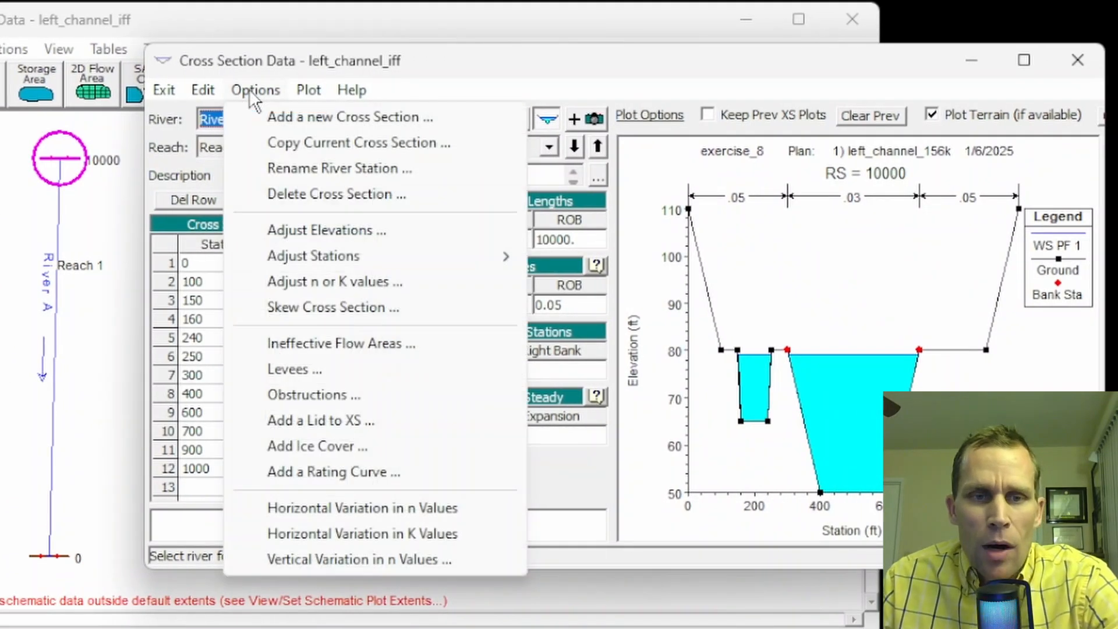
pyautogui.click(339, 343)
pyautogui.moveTo(469, 300); pyautogui.dragTo(393, 285)
pyautogui.click(345, 327)
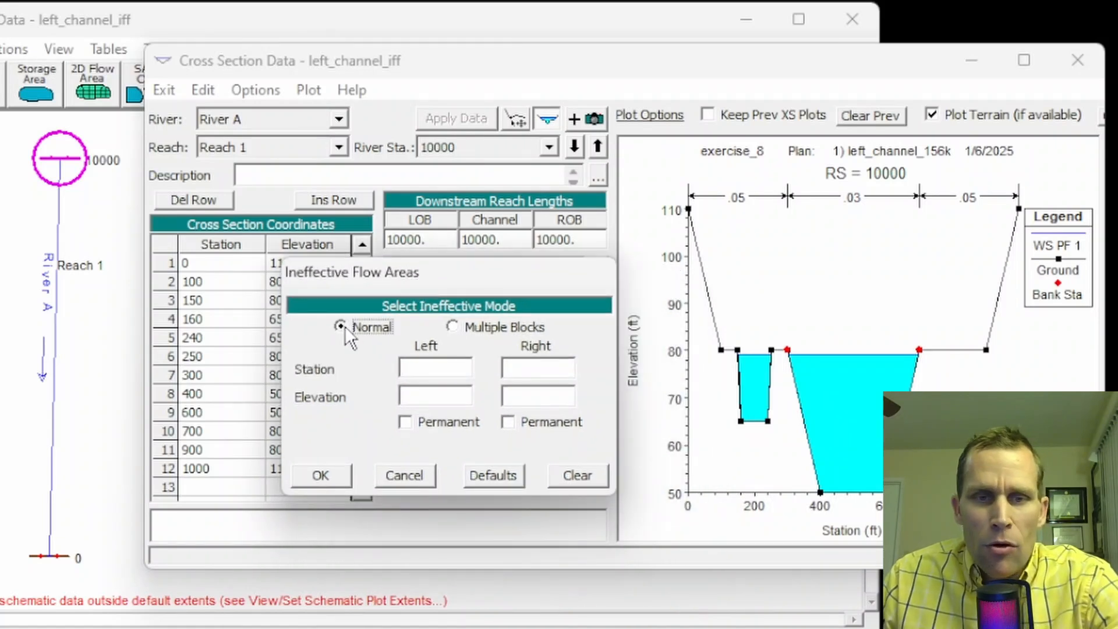
pyautogui.click(454, 326)
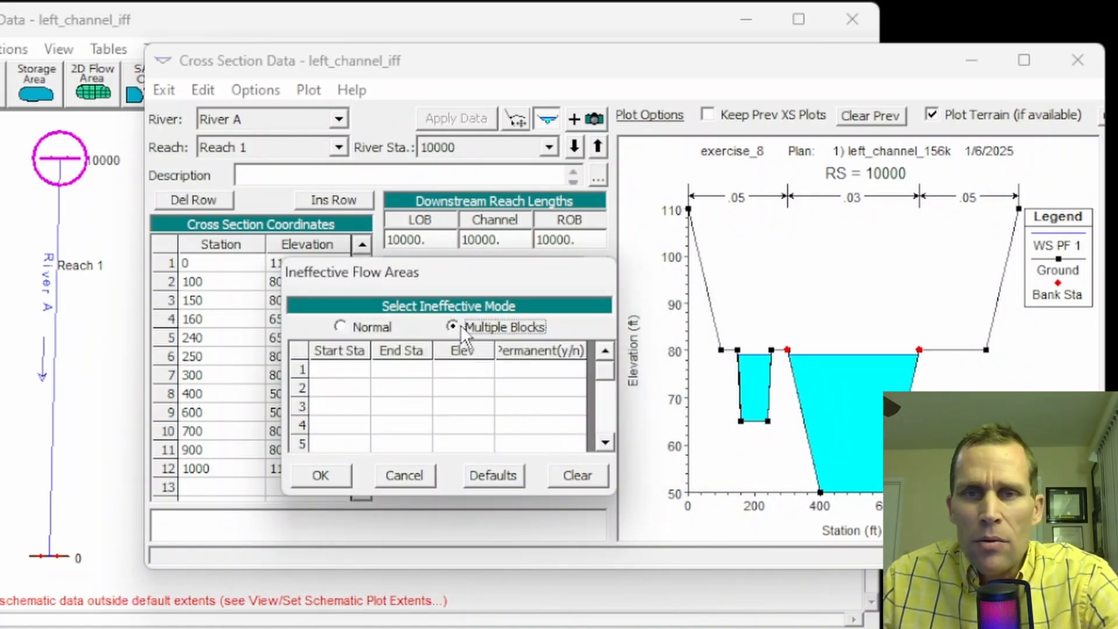
pyautogui.click(344, 326)
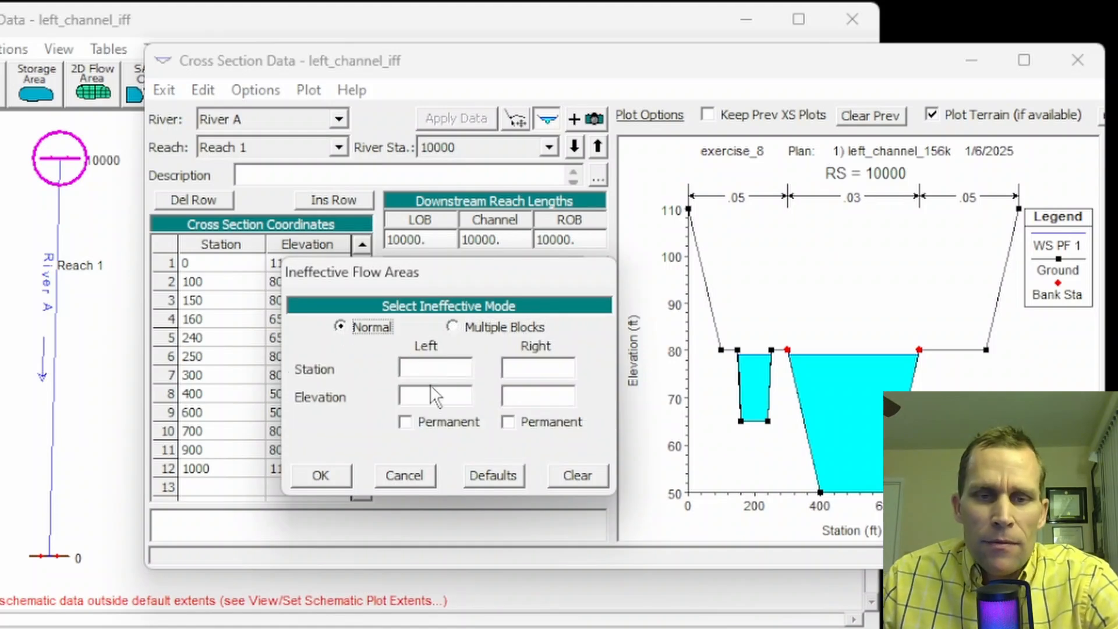
# Set the left ineffective flow area to station 300 and elevation 80, and highlight the ineffective flow and bank station markers in the plot.
pyautogui.click(434, 369)
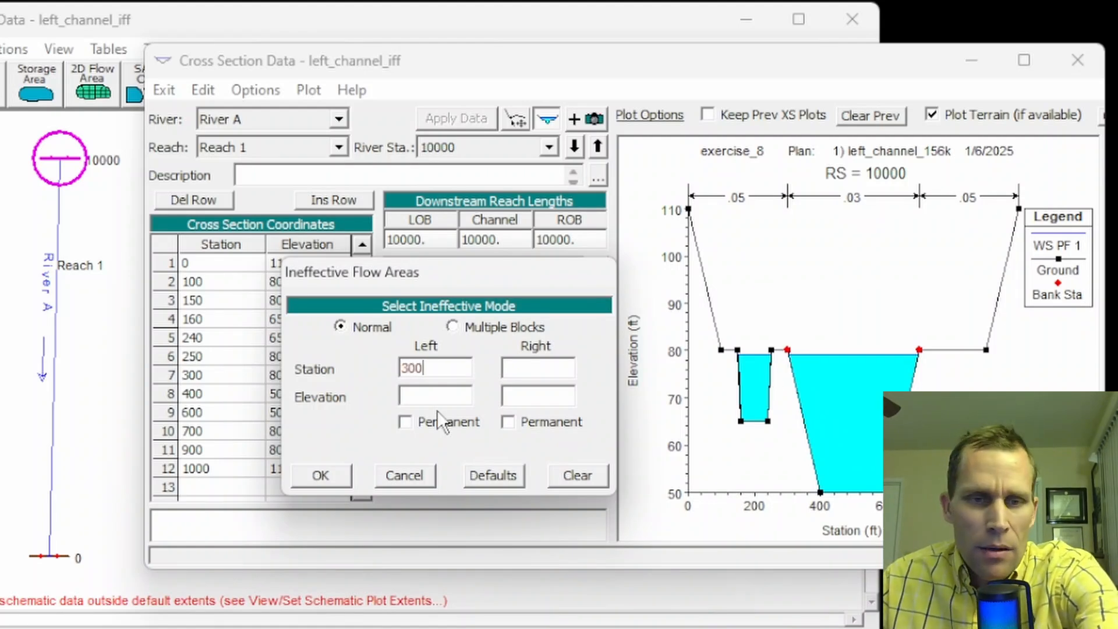
pyautogui.write('80')
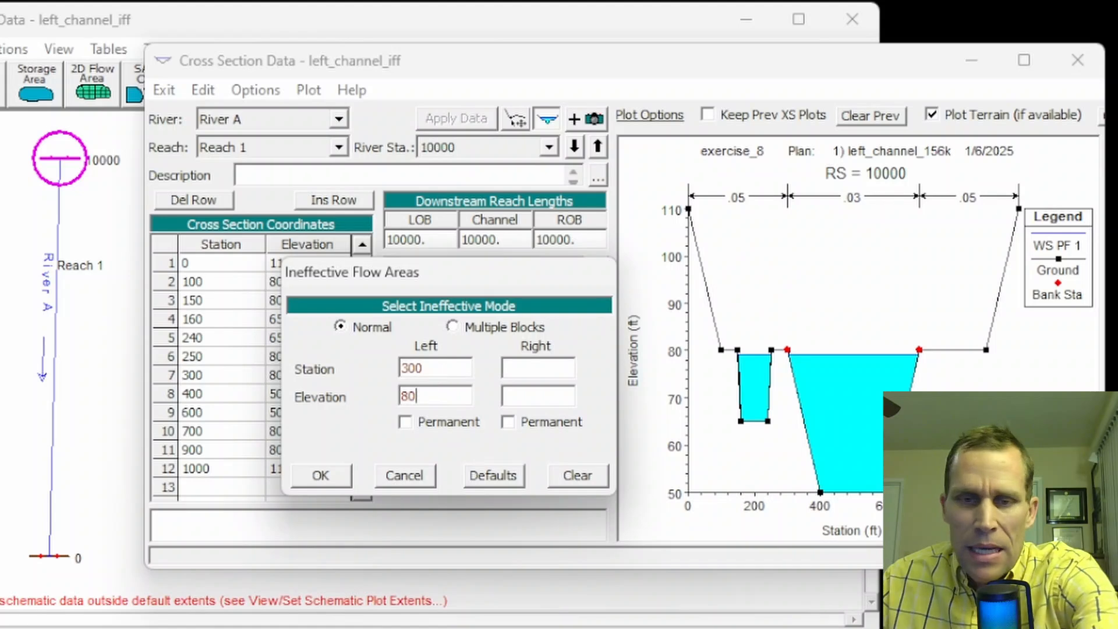
pyautogui.click(326, 475)
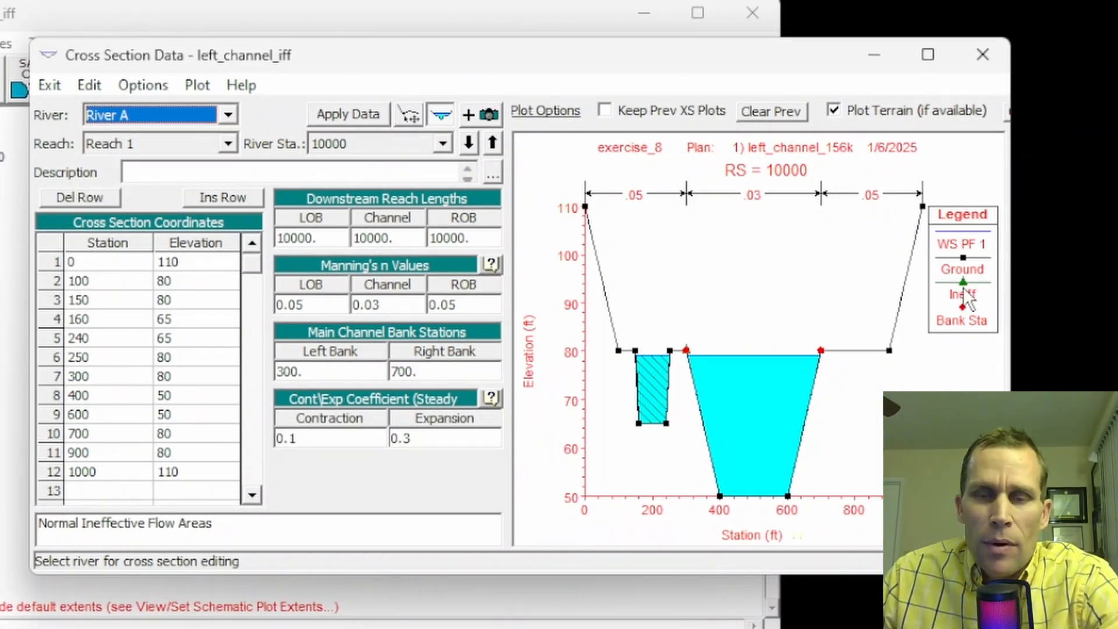
pyautogui.click(964, 290)
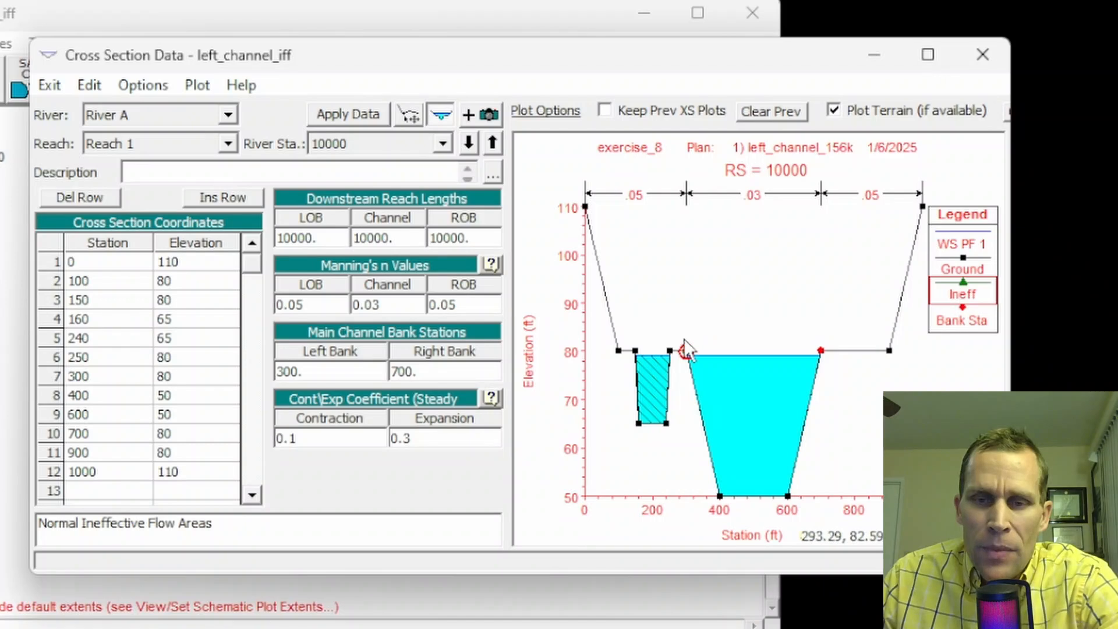
pyautogui.click(968, 321)
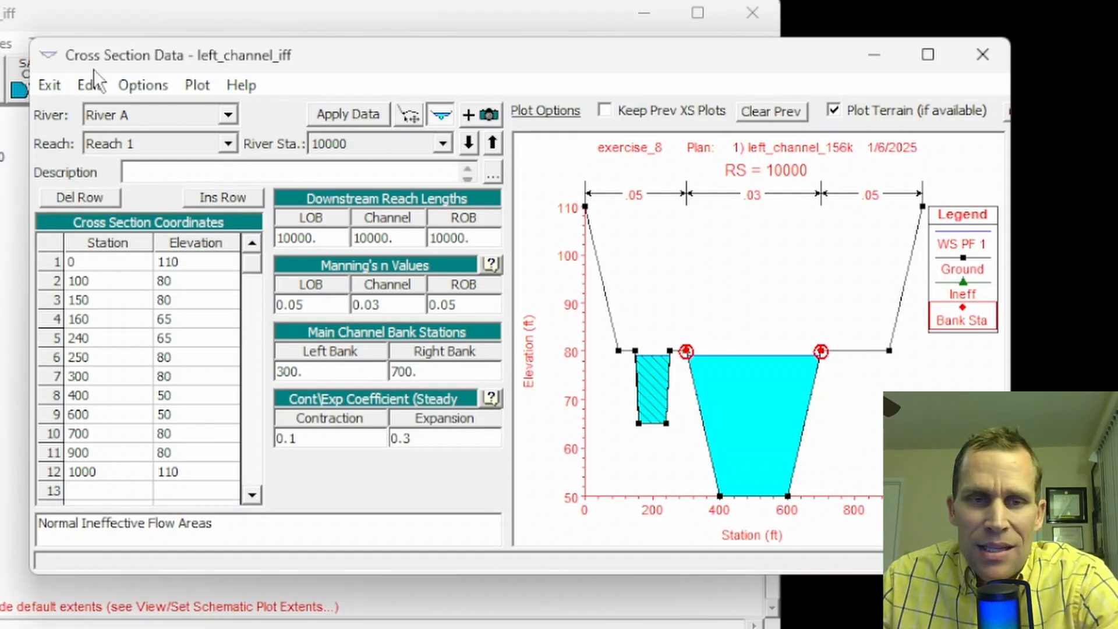
# Try a left ineffective flow elevation of 90 at river station 10000 and apply it to the cross section.
pyautogui.click(143, 85)
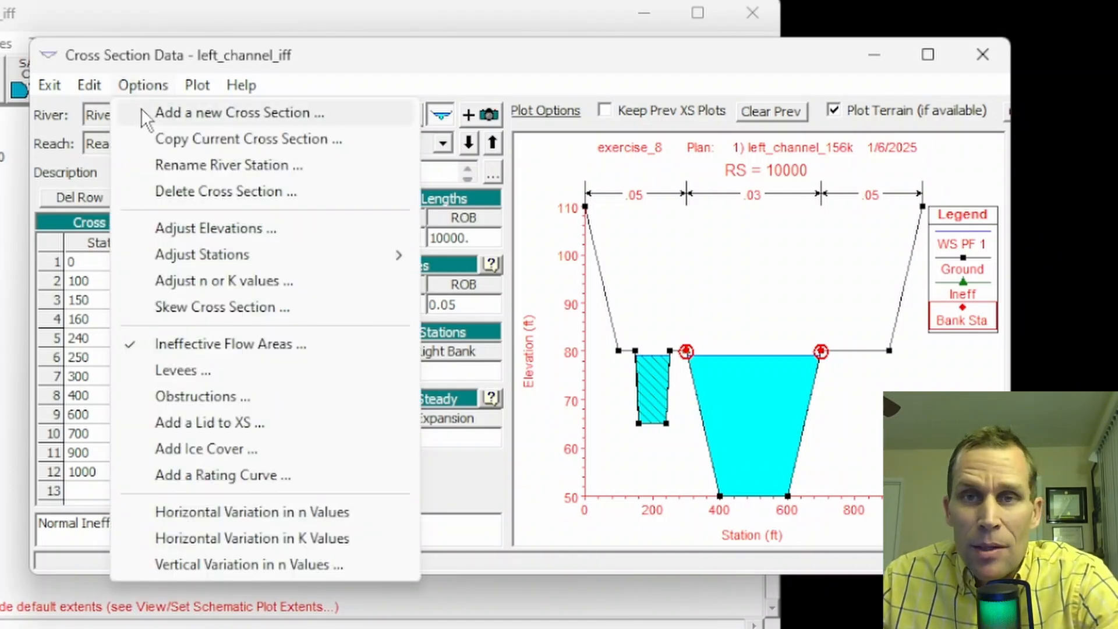
pyautogui.click(196, 347)
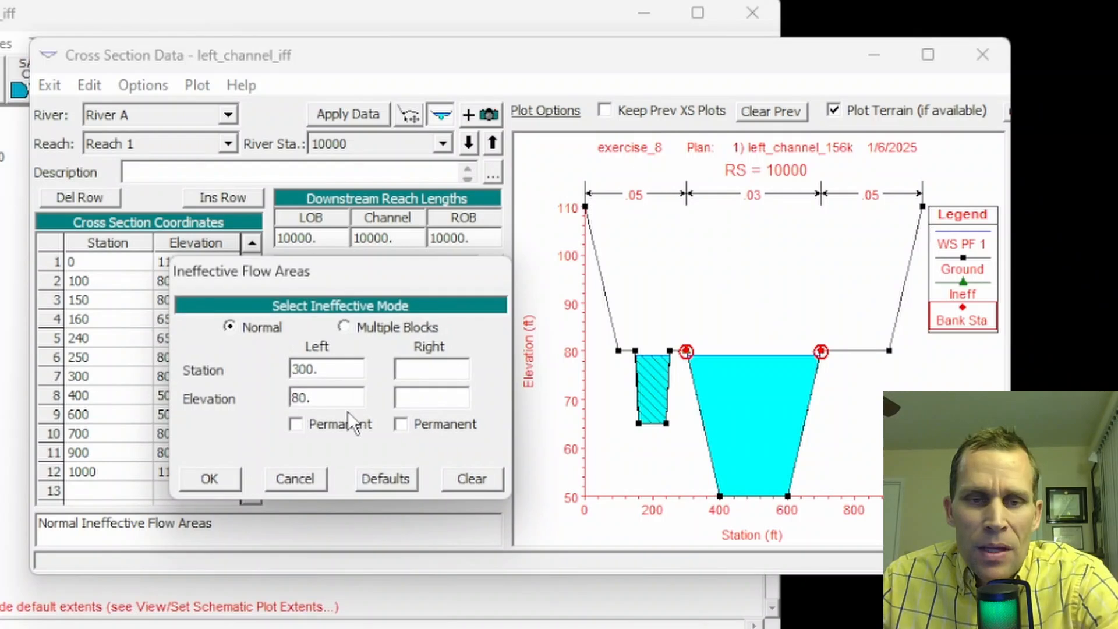
pyautogui.moveTo(332, 398); pyautogui.dragTo(290, 398)
pyautogui.write('90')
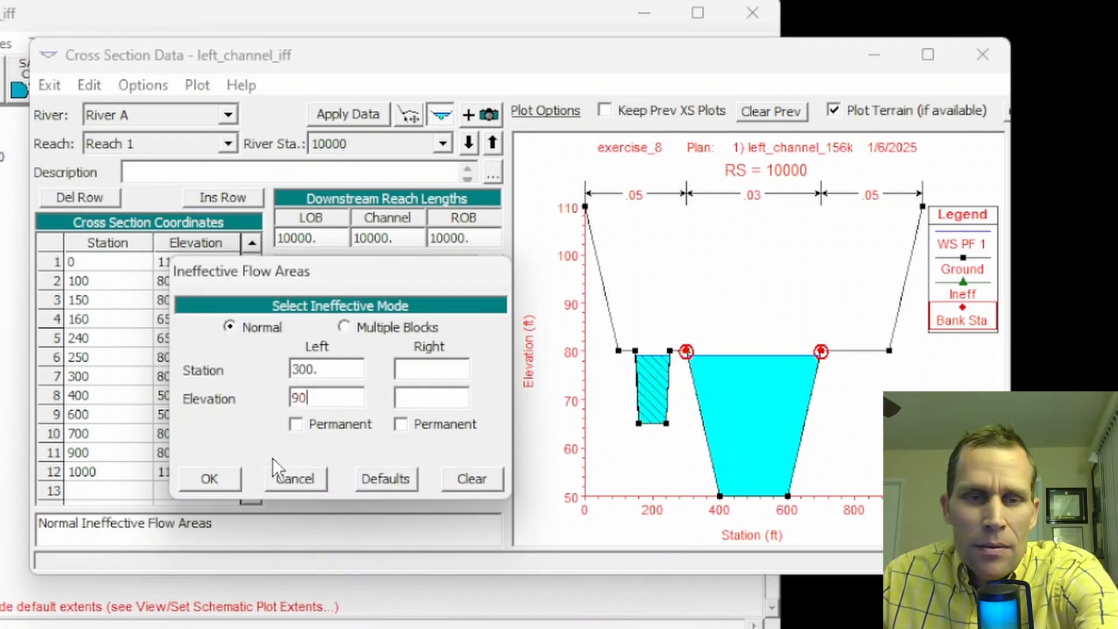
pyautogui.click(222, 477)
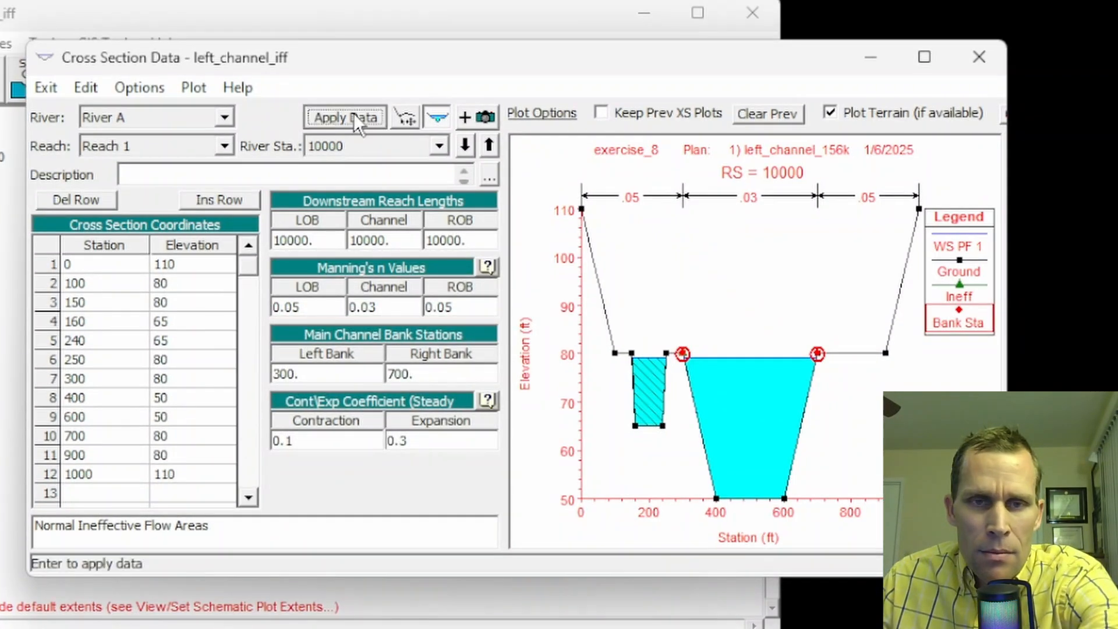
pyautogui.click(354, 114)
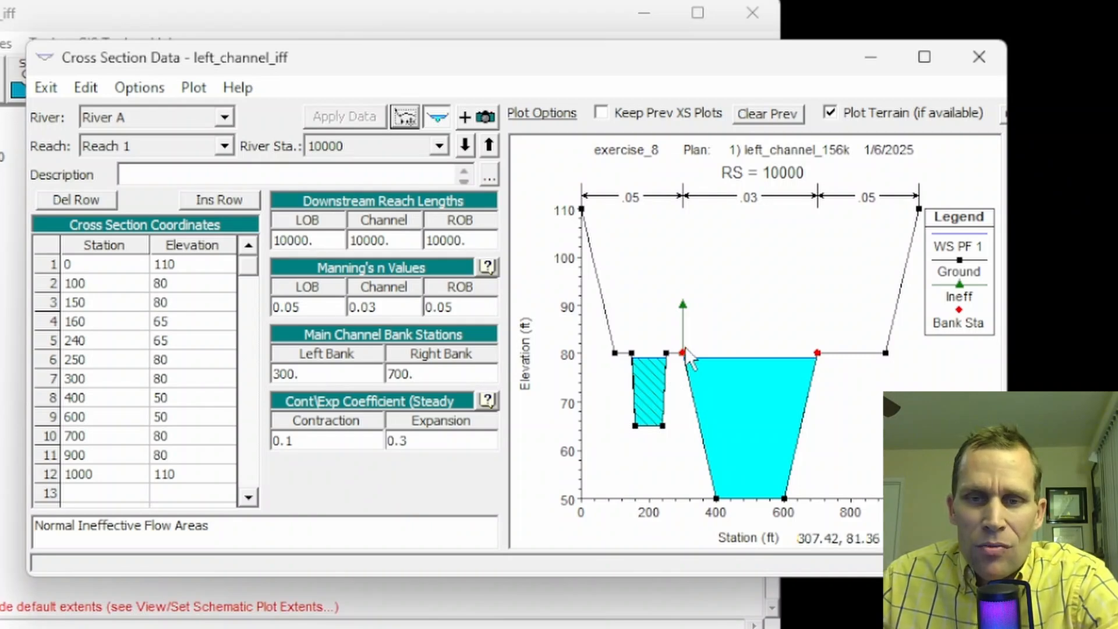
# Set the left ineffective flow elevation at river station 10000 back to 80 and apply the data.
pyautogui.click(139, 88)
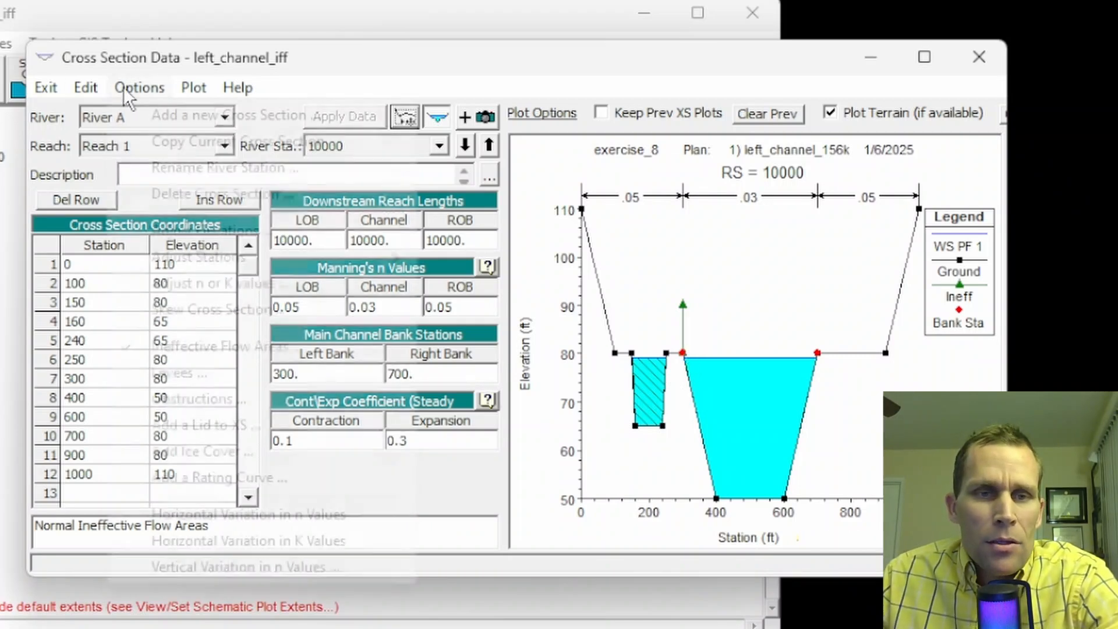
pyautogui.click(198, 346)
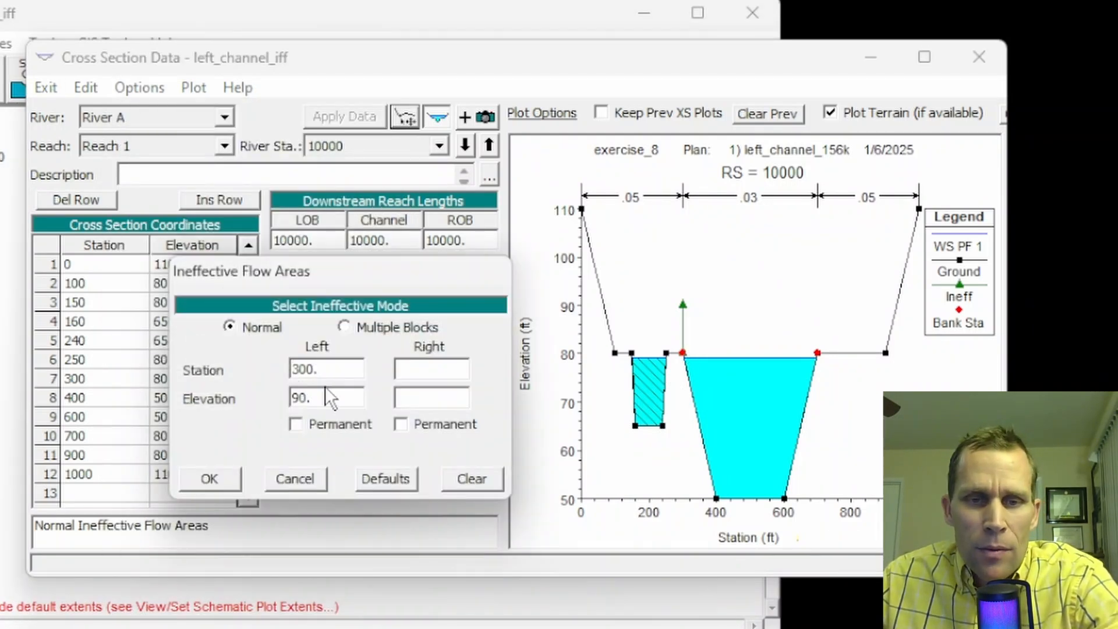
pyautogui.moveTo(326, 397); pyautogui.dragTo(285, 401)
pyautogui.write('80')
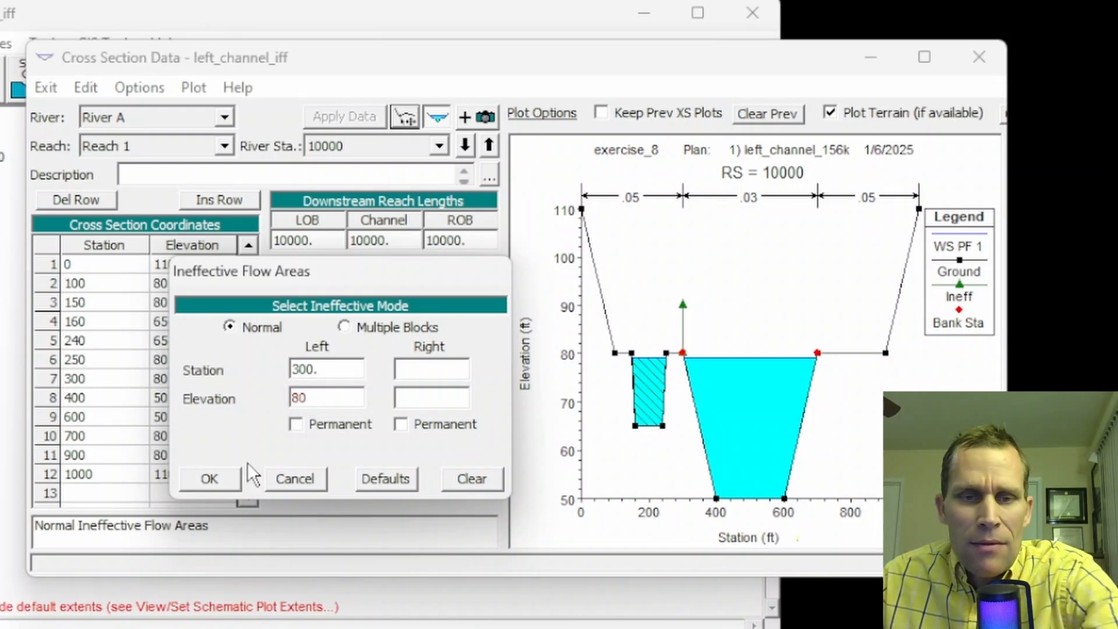
pyautogui.click(210, 479)
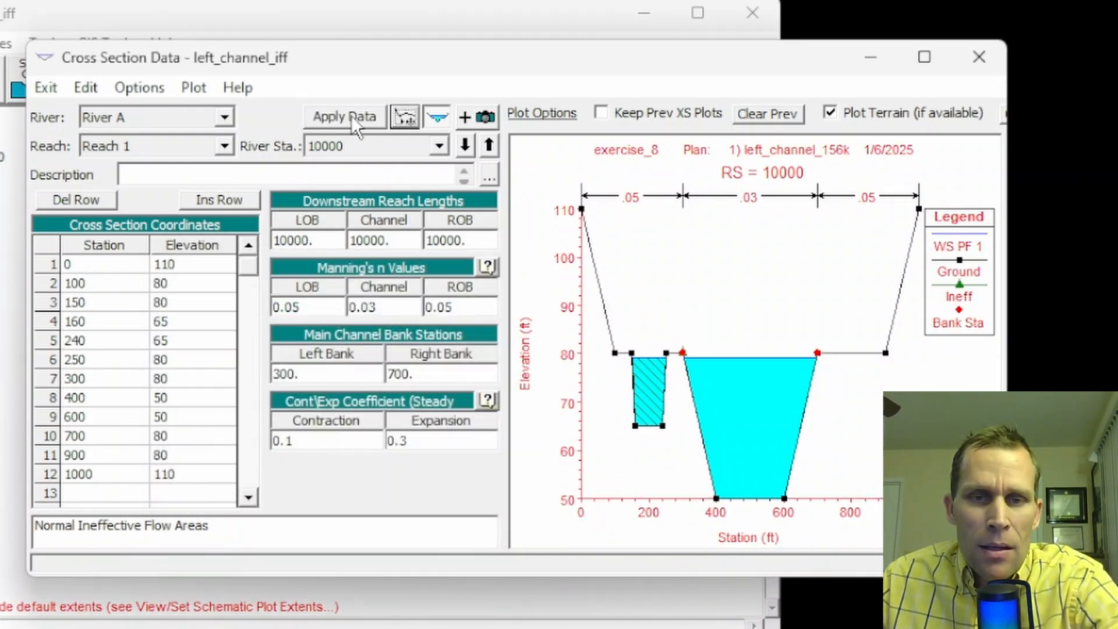
pyautogui.click(354, 122)
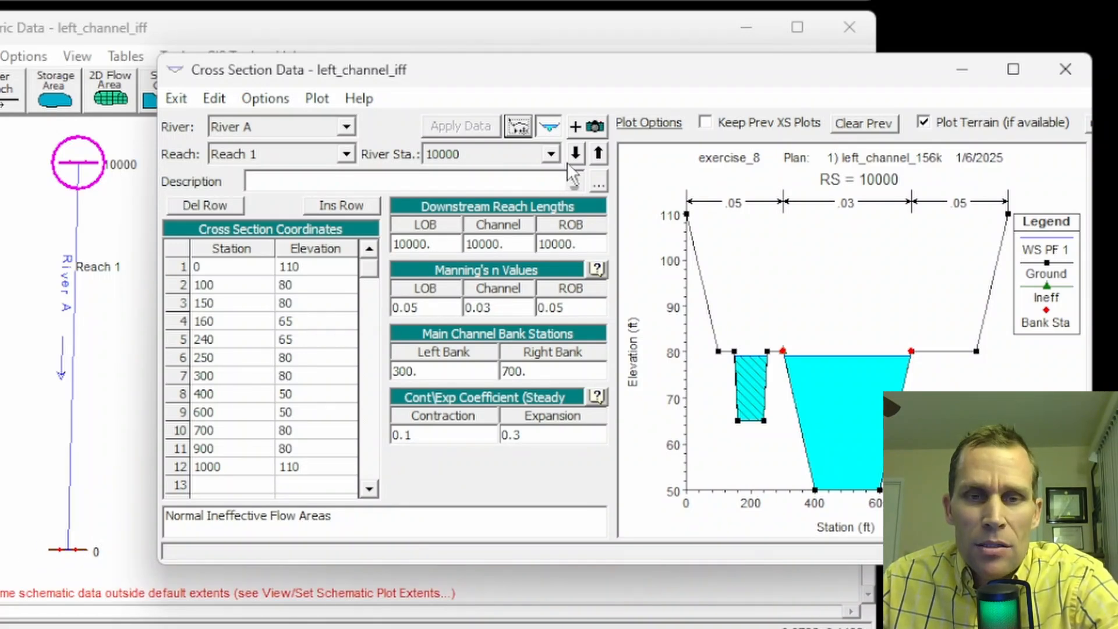
# Add a normal left ineffective flow area at station 300, elevation 60, to the cross section at river station 0, and apply it.
pyautogui.click(598, 154)
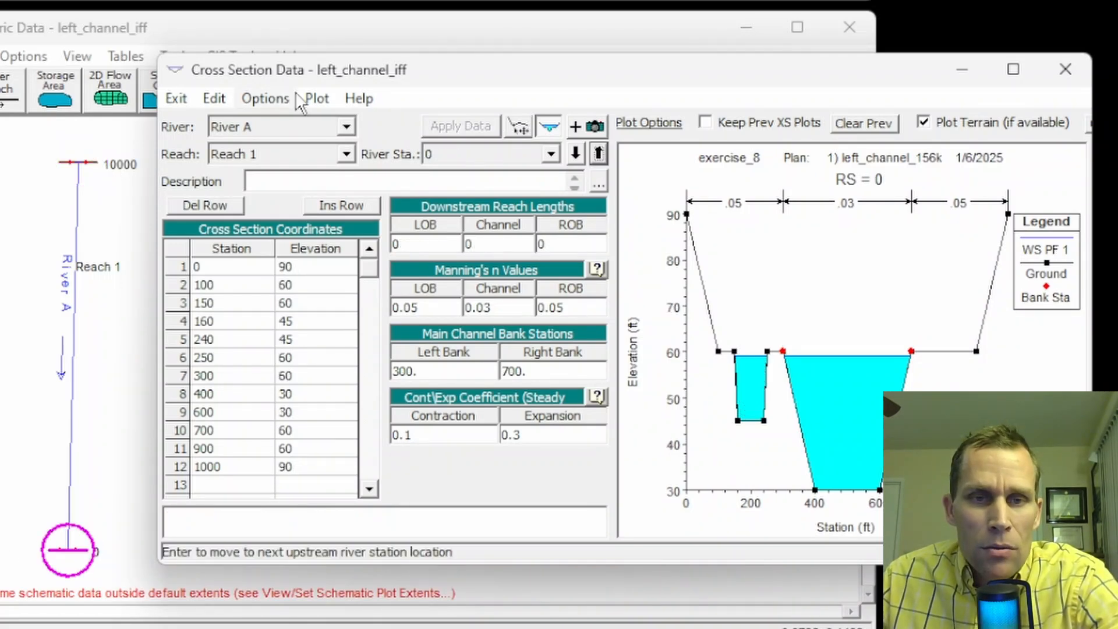
pyautogui.click(273, 95)
pyautogui.click(332, 341)
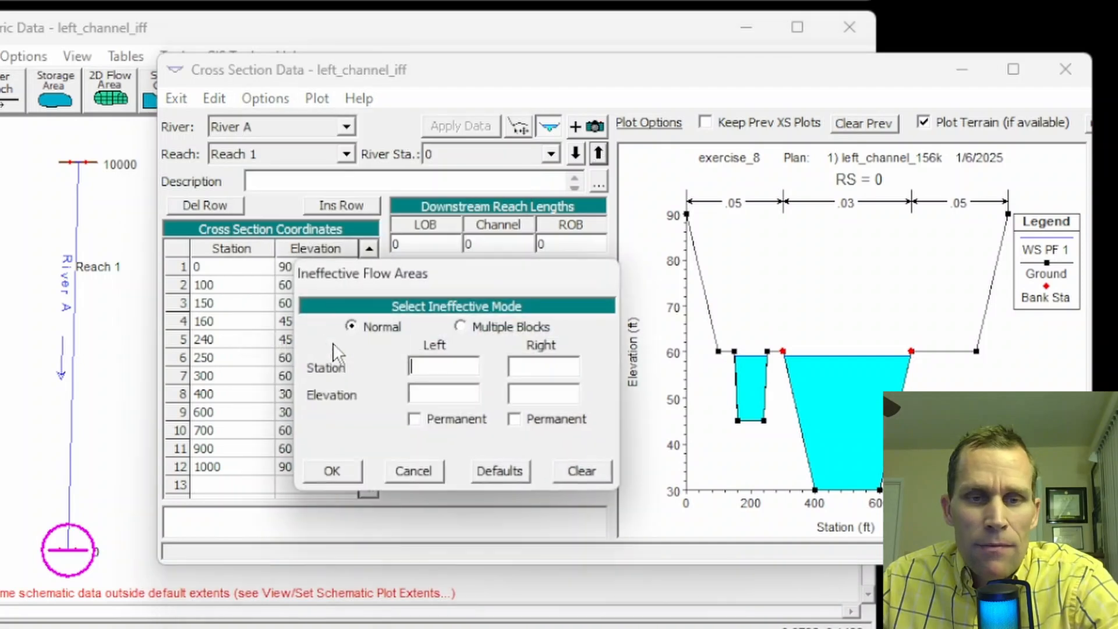
pyautogui.write('30')
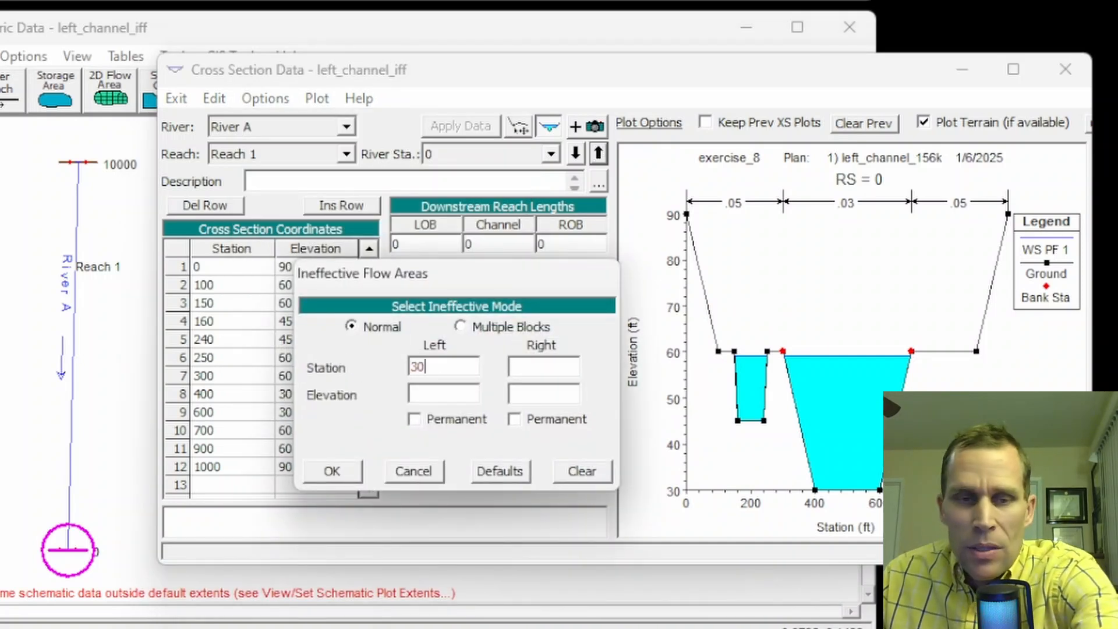
pyautogui.write('0')
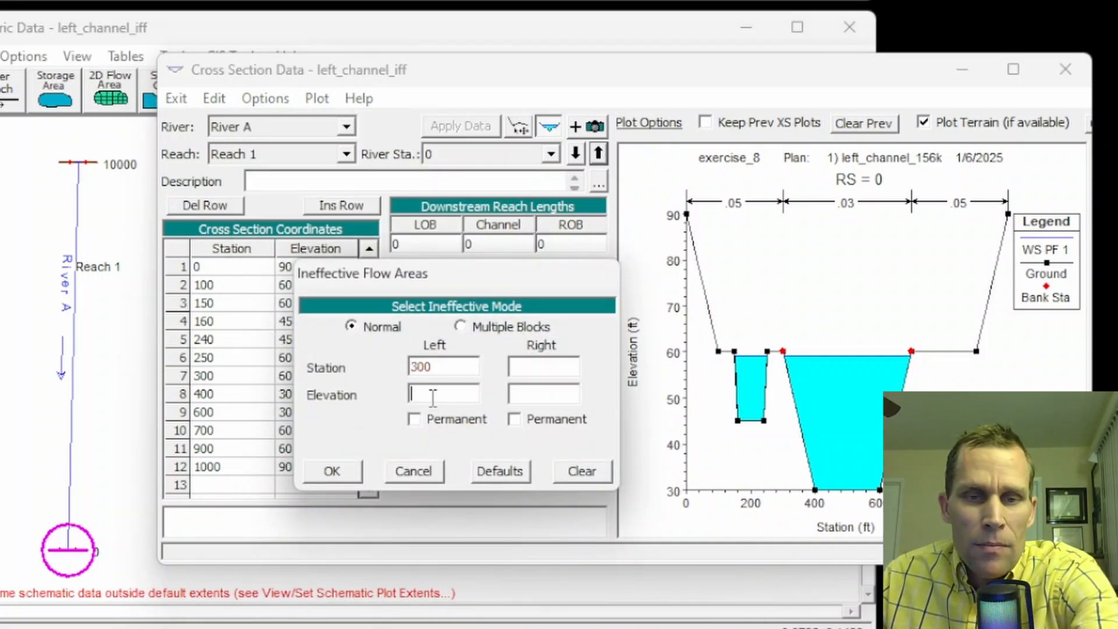
pyautogui.write('60')
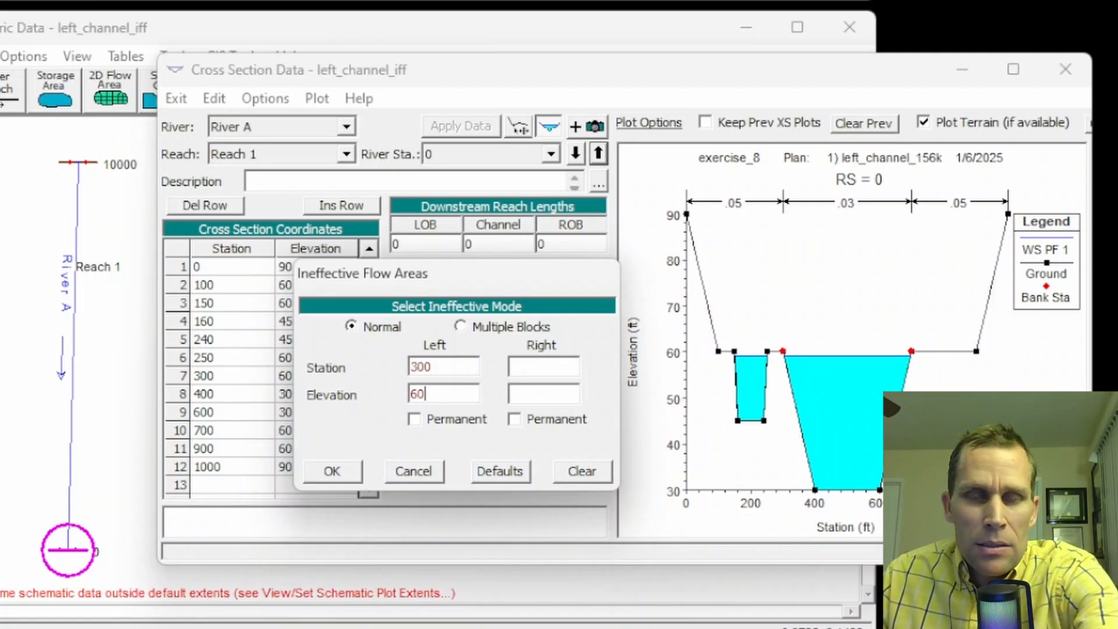
pyautogui.click(338, 471)
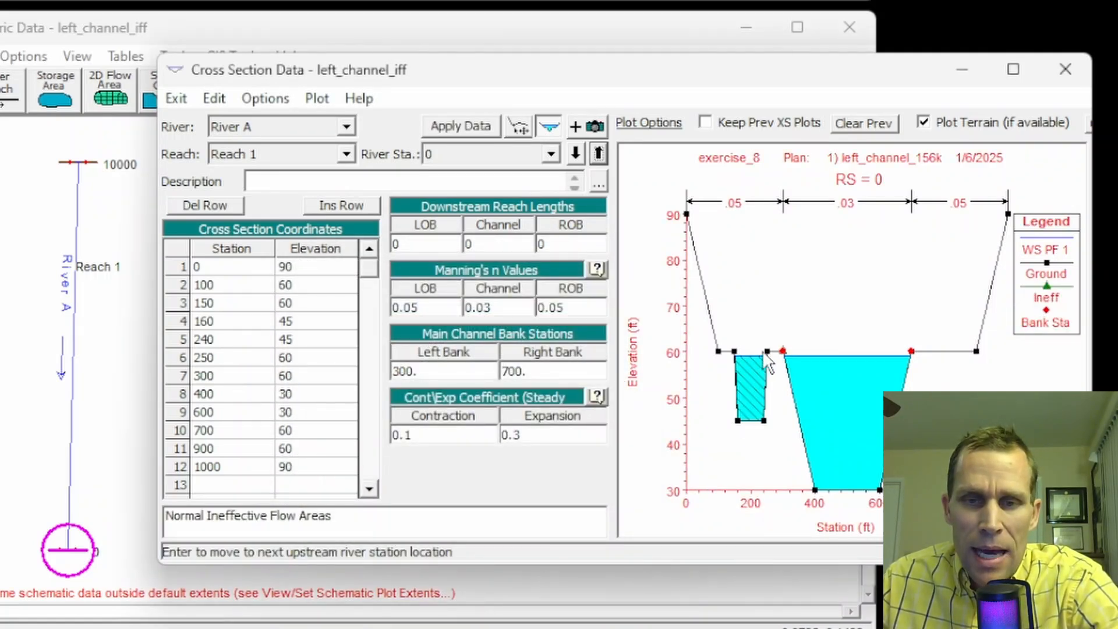
pyautogui.click(470, 128)
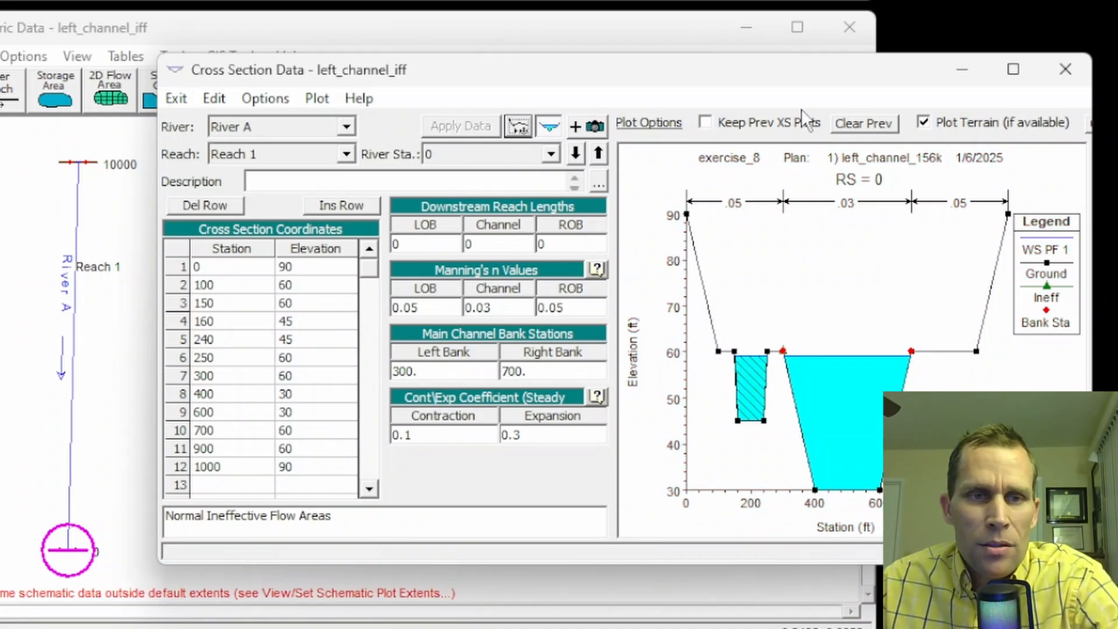
# Close the cross section data and save the left_channel_iff geometry.
pyautogui.click(1065, 69)
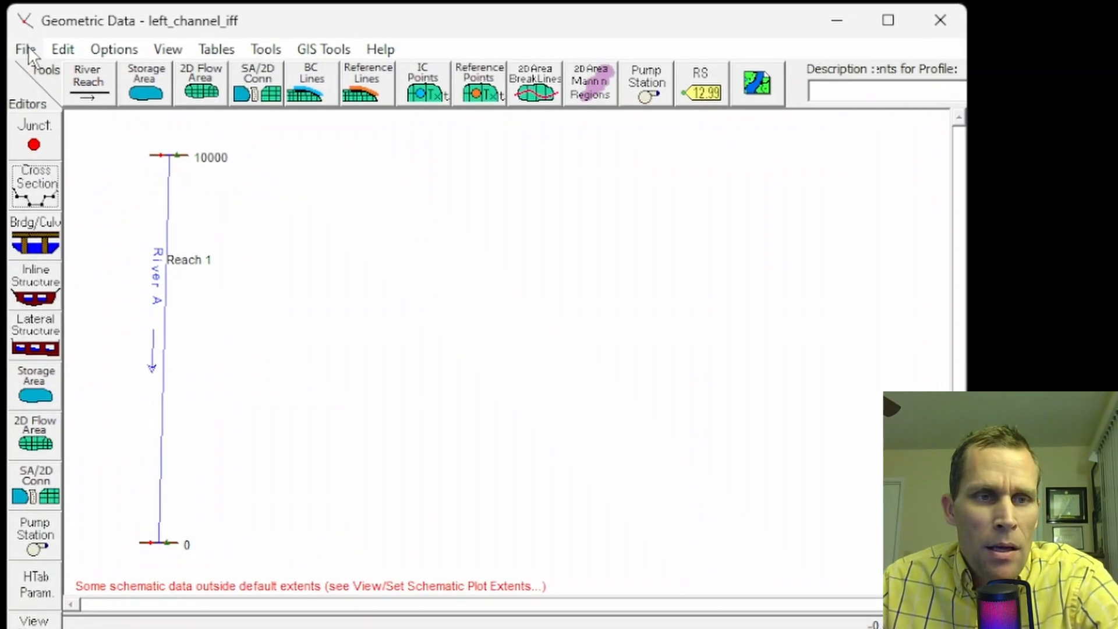
pyautogui.click(28, 49)
pyautogui.click(81, 124)
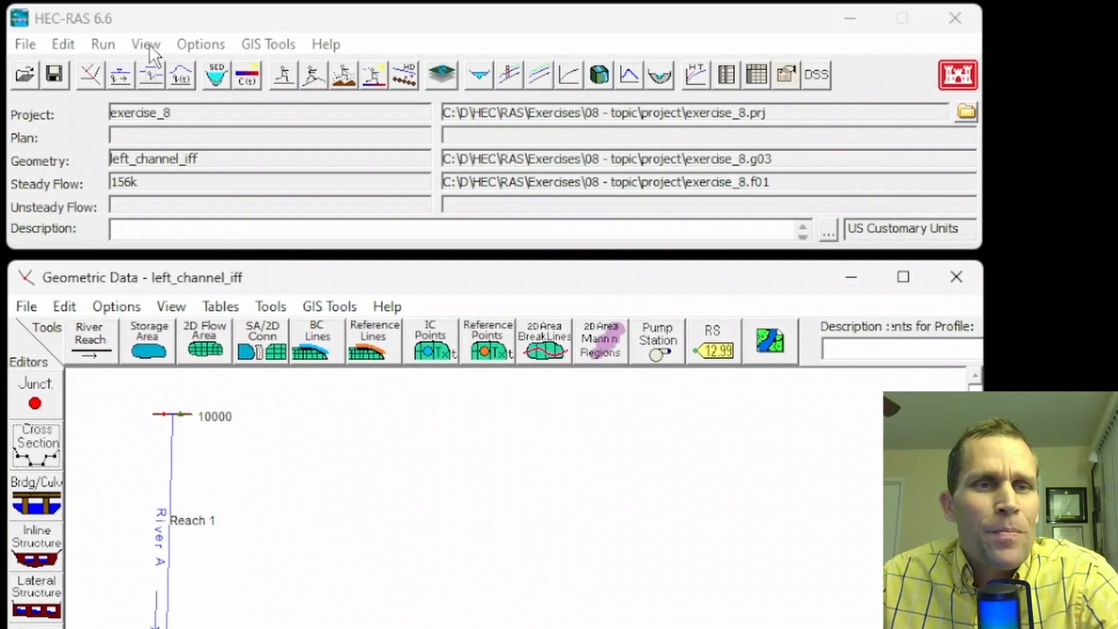
# Open a steady flow analysis and save its plan with both title and short ID left_channel_iff_156k.
pyautogui.click(145, 45)
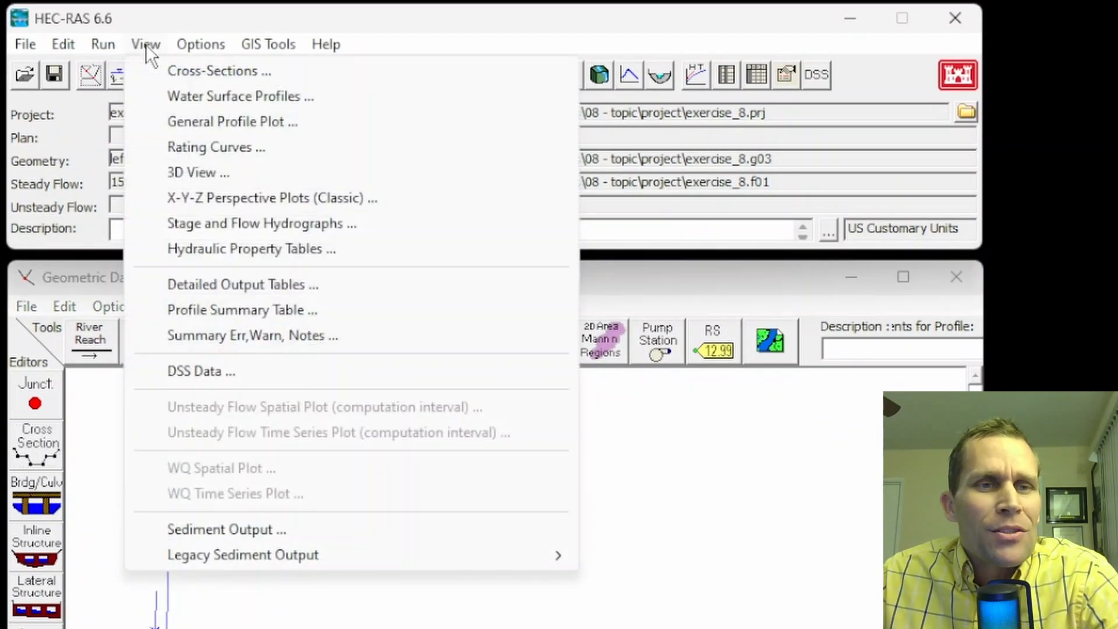
pyautogui.moveTo(103, 44)
pyautogui.click(136, 70)
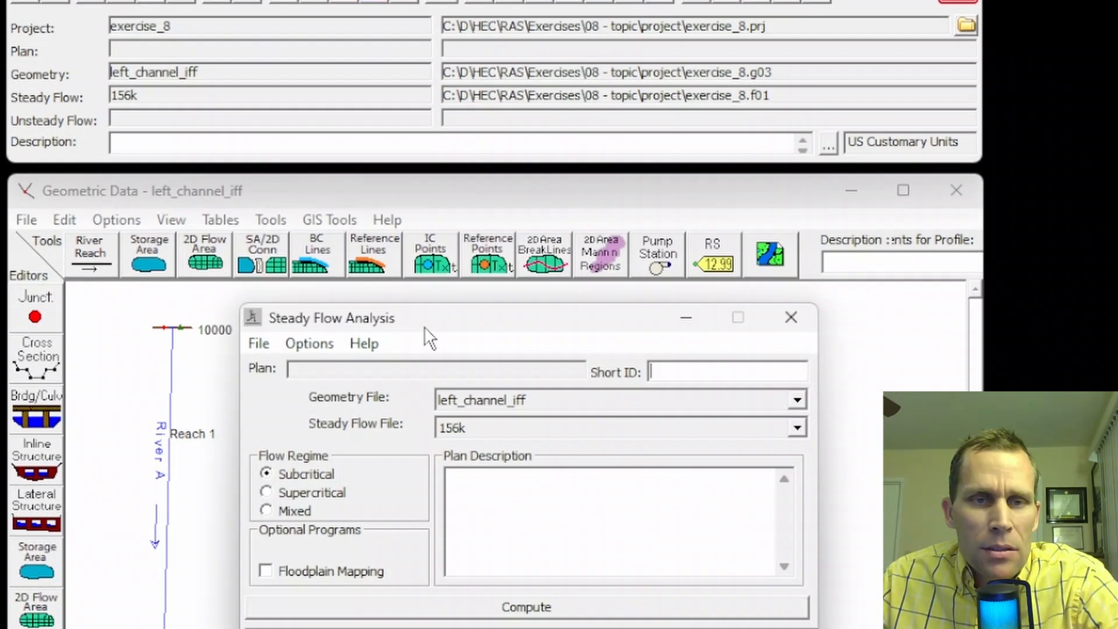
pyautogui.moveTo(424, 326); pyautogui.dragTo(462, 329)
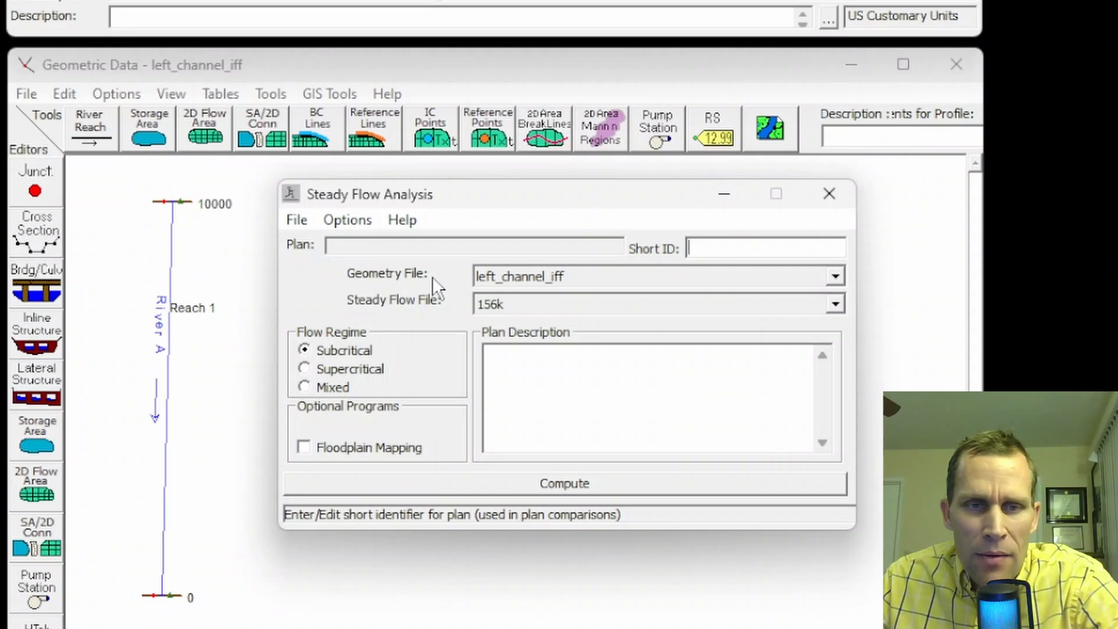
pyautogui.click(298, 220)
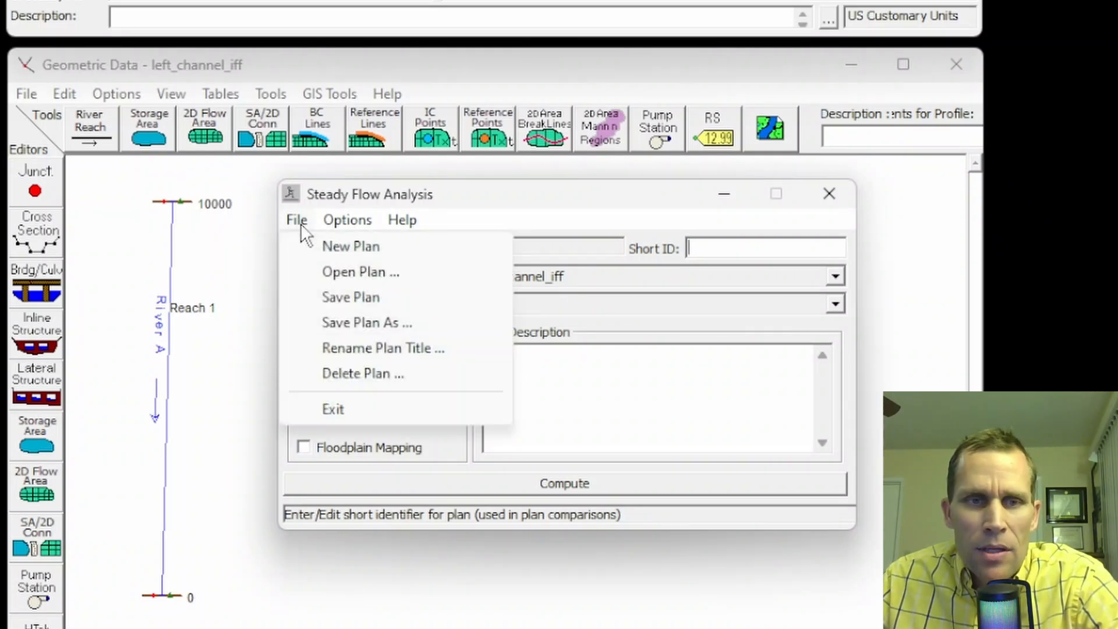
pyautogui.click(324, 296)
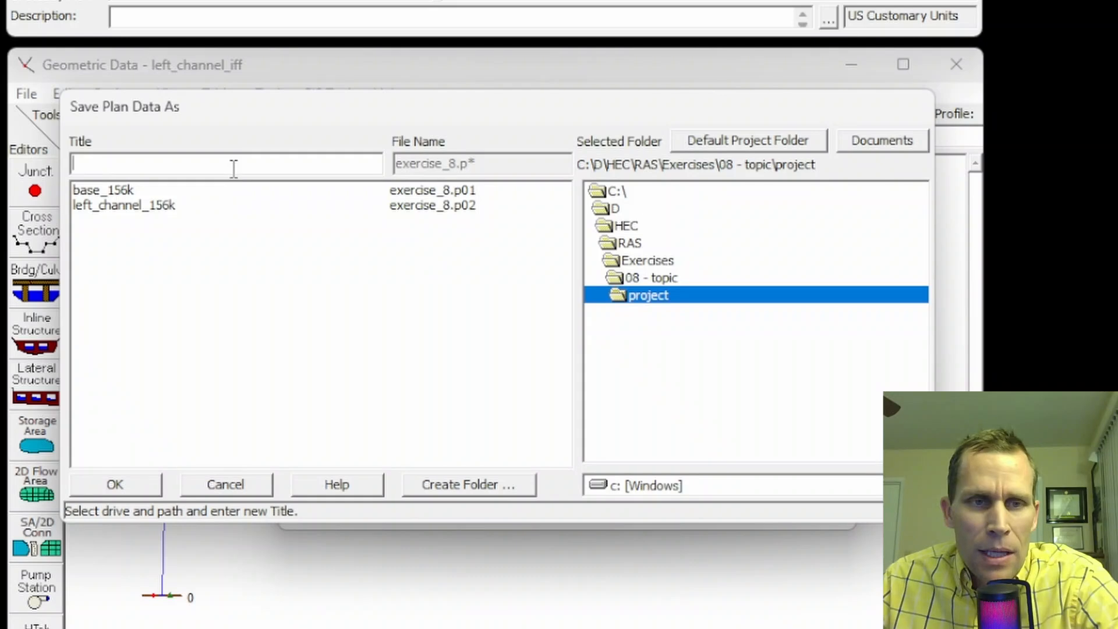
pyautogui.write('left_channel_iff_156k')
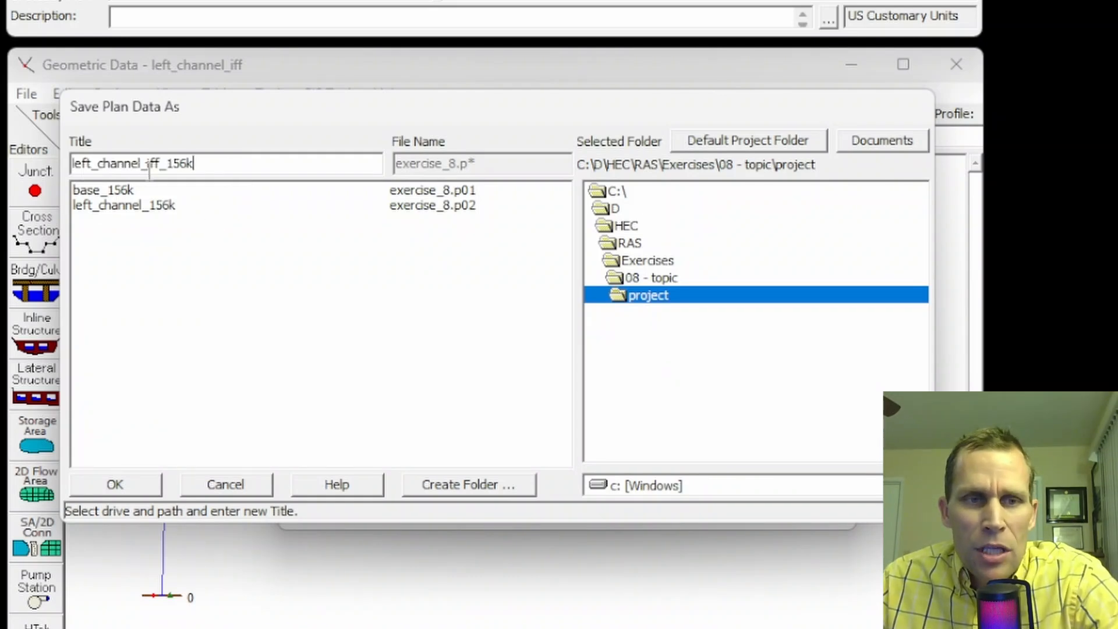
pyautogui.moveTo(173, 164); pyautogui.dragTo(224, 184)
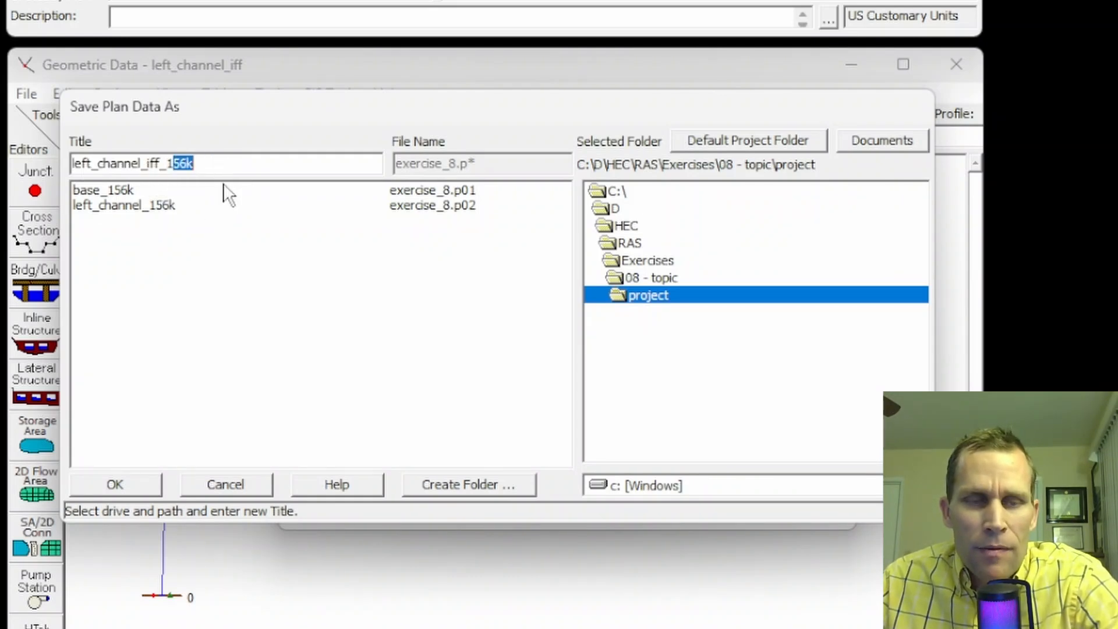
pyautogui.click(131, 484)
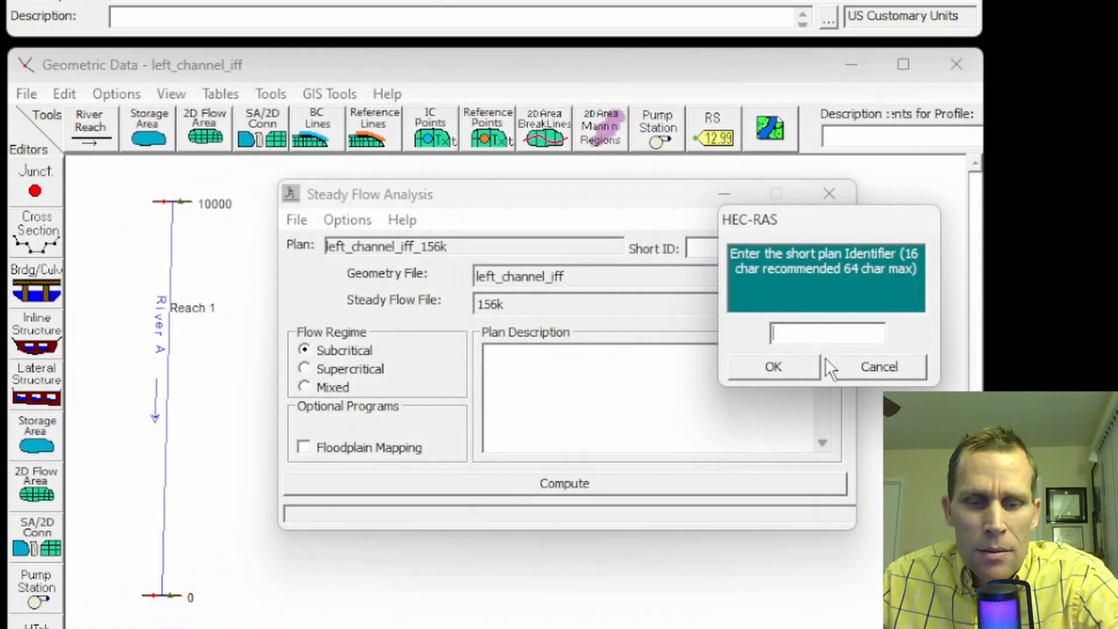
pyautogui.click(751, 373)
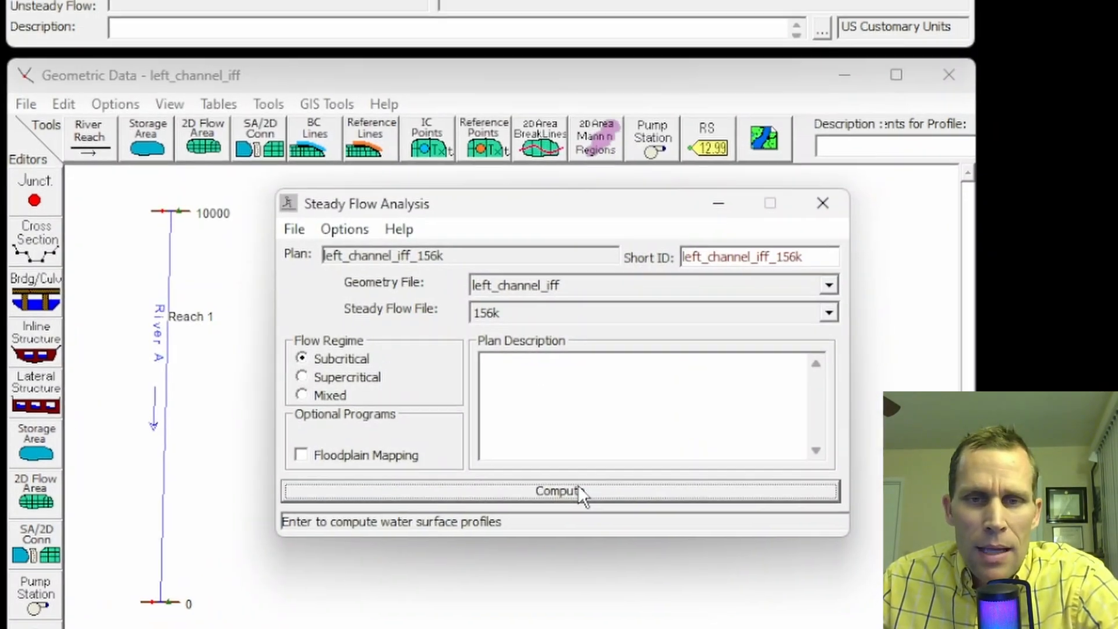
# Compute the subcritical steady flow simulation for plan left_channel_iff_156k, and close the computation and analysis windows.
pyautogui.click(574, 485)
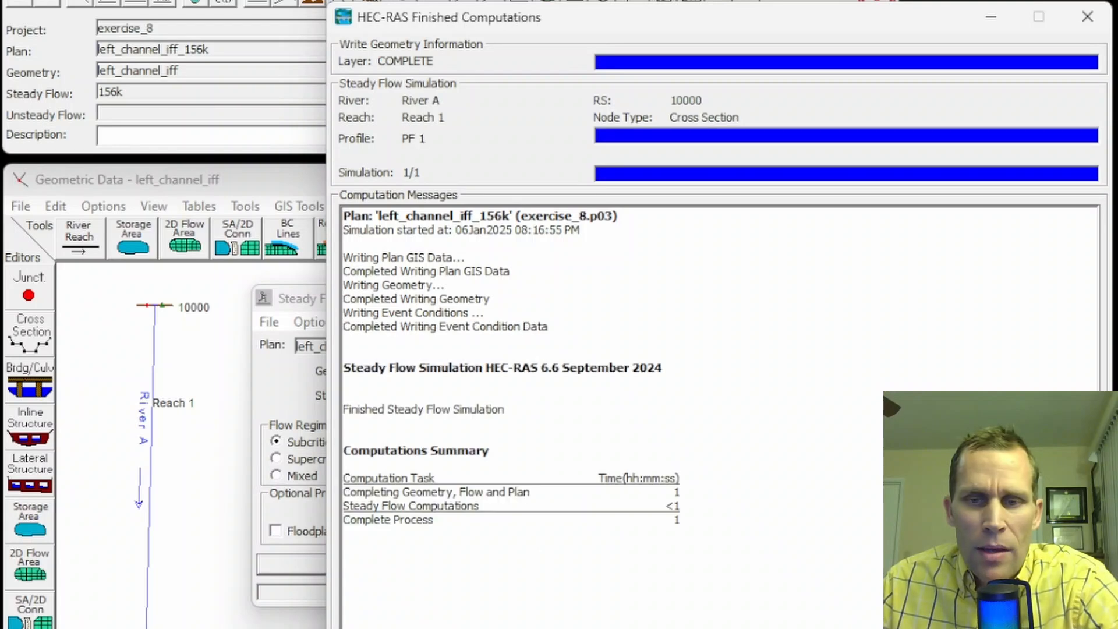
pyautogui.click(1049, 623)
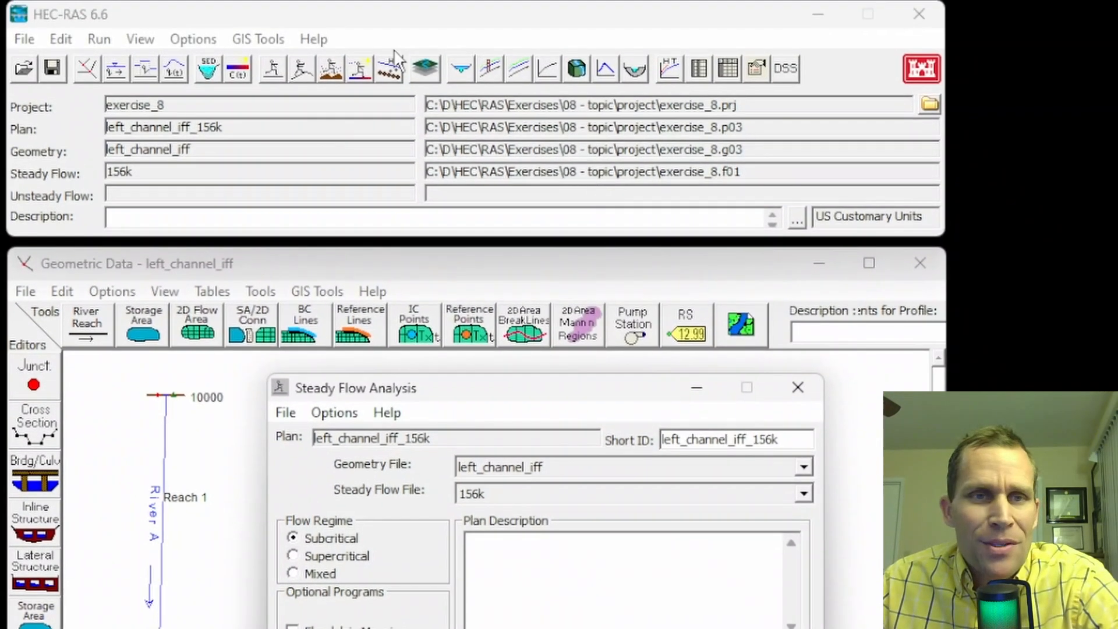
pyautogui.click(798, 387)
# Open the cross section plot at river station 0 and examine the water surface near the main channel's right bank.
pyautogui.click(148, 38)
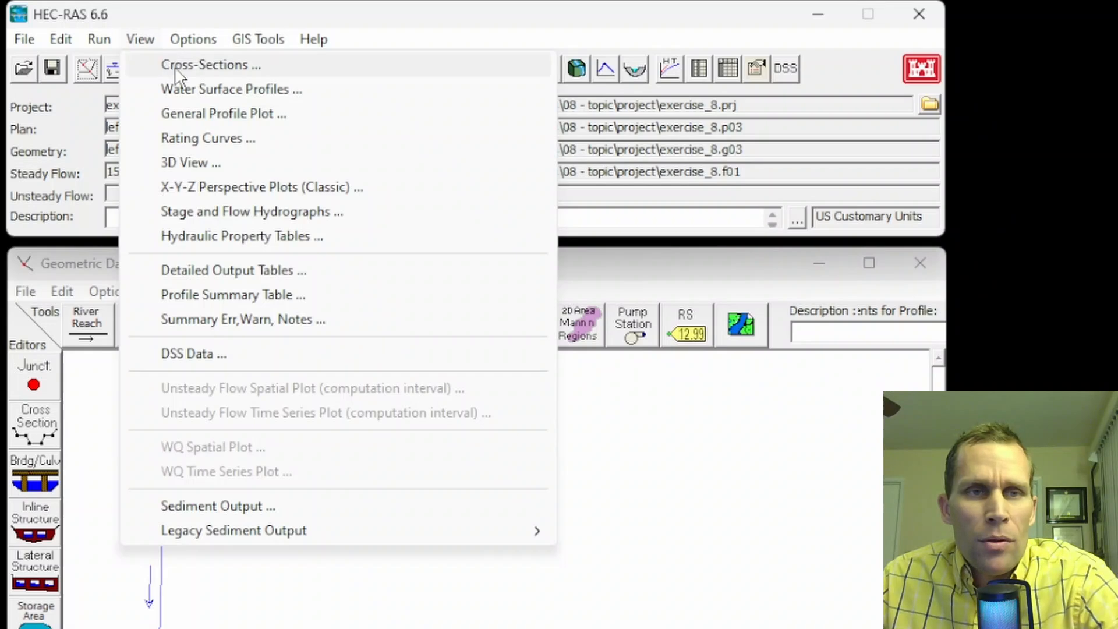
pyautogui.click(175, 69)
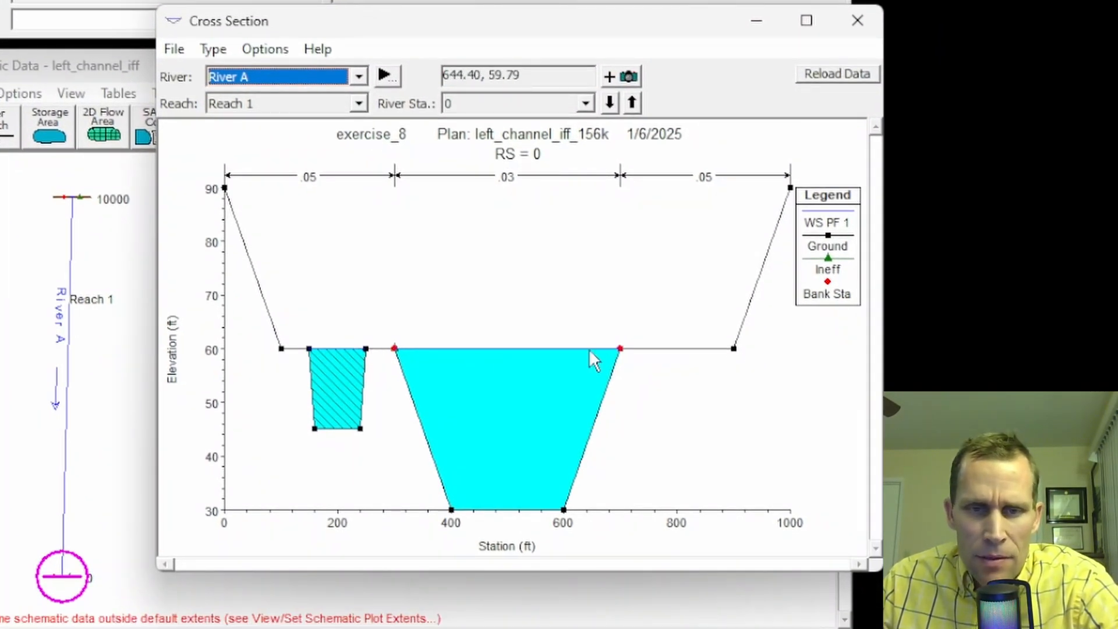
pyautogui.click(629, 361)
pyautogui.scroll(4, 629, 361)
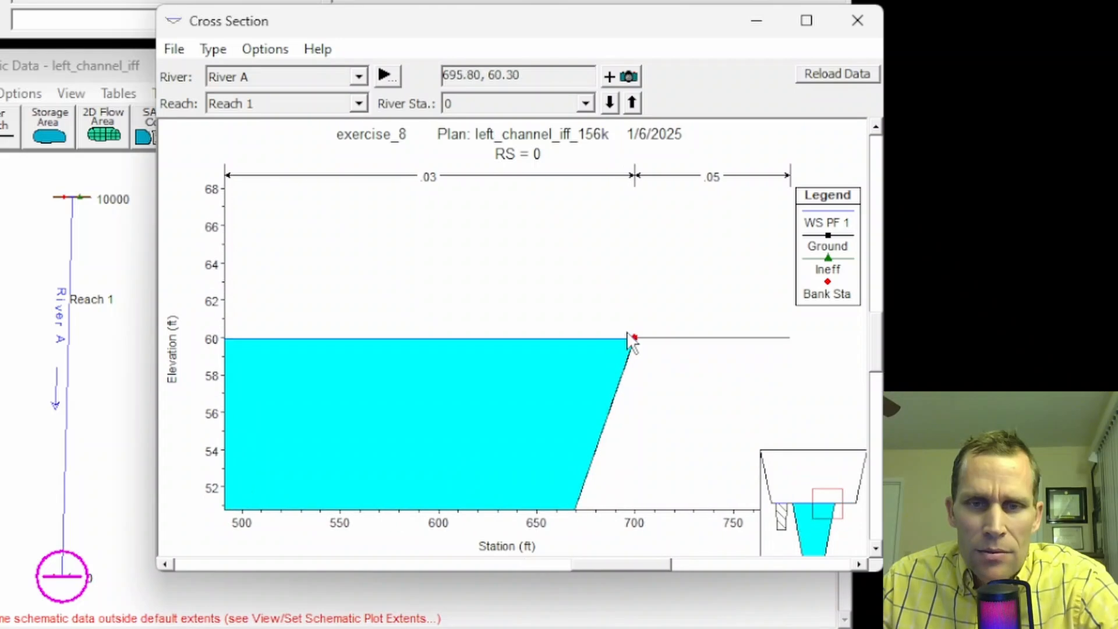
pyautogui.scroll(1, 569, 396)
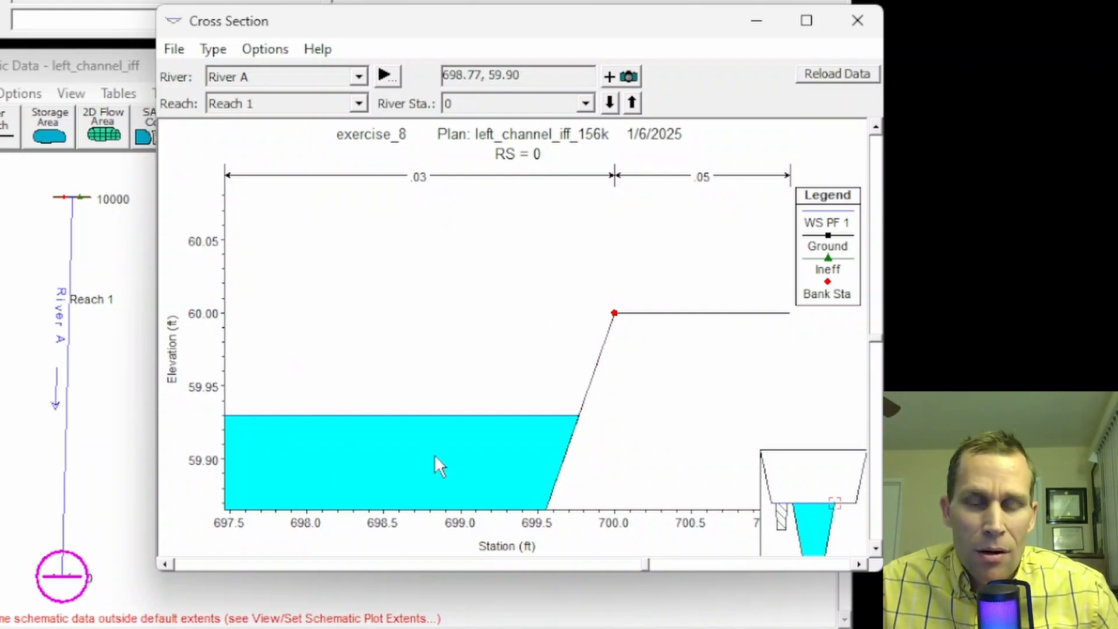
pyautogui.scroll(-3, 378, 429)
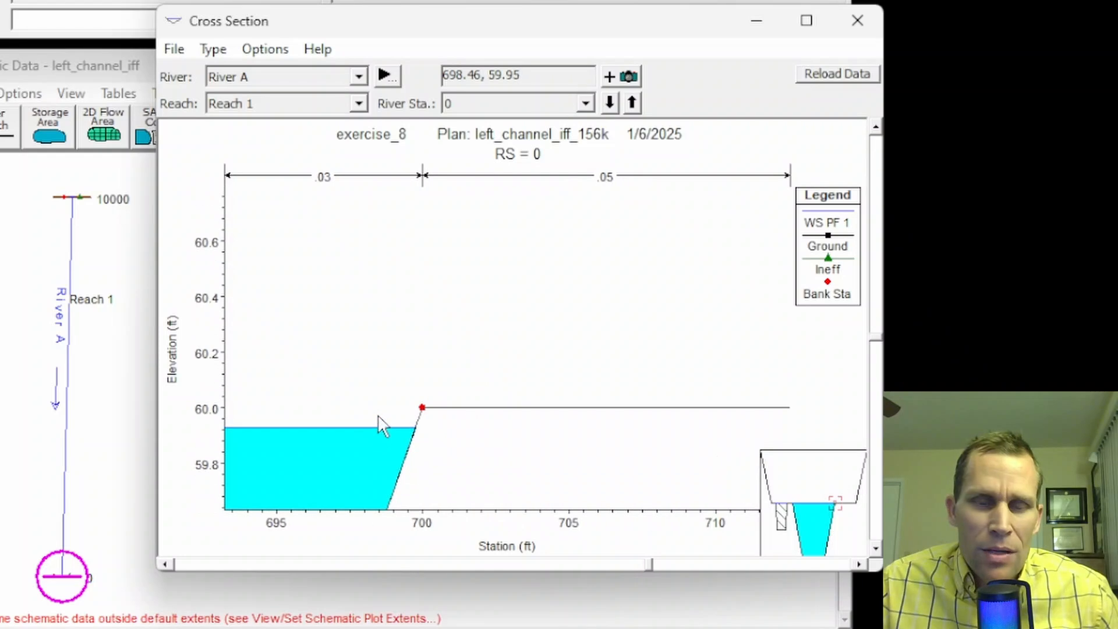
pyautogui.scroll(-1, 329, 325)
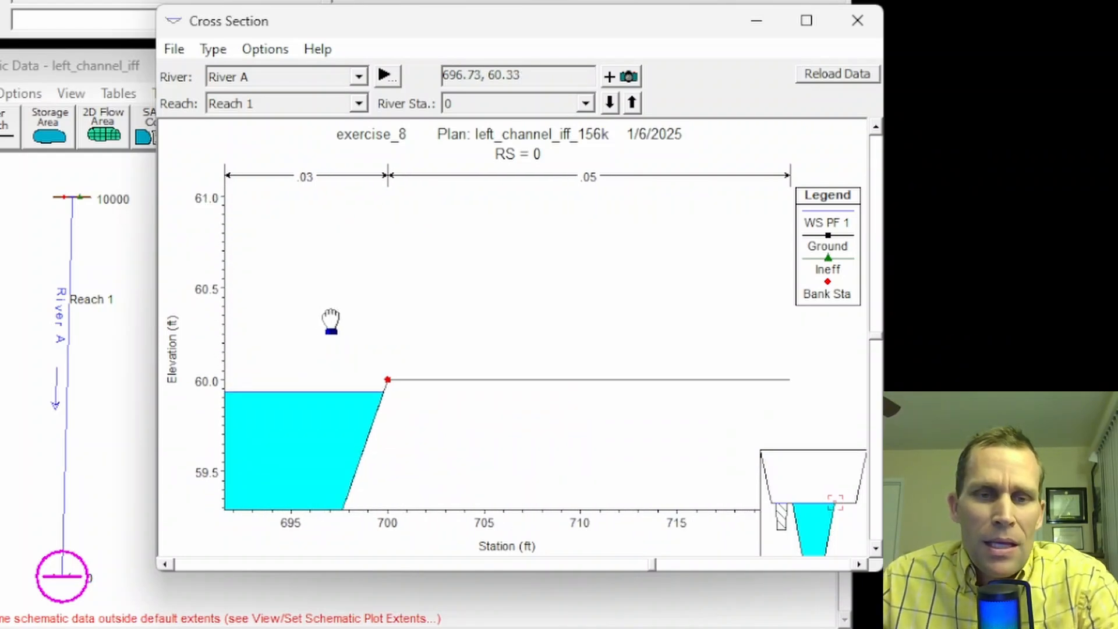
# Examine the water surface in the small left channel at river station 0, restore the full plot and display river station 10000.
pyautogui.moveTo(332, 322); pyautogui.dragTo(738, 304)
pyautogui.moveTo(262, 295); pyautogui.dragTo(784, 296)
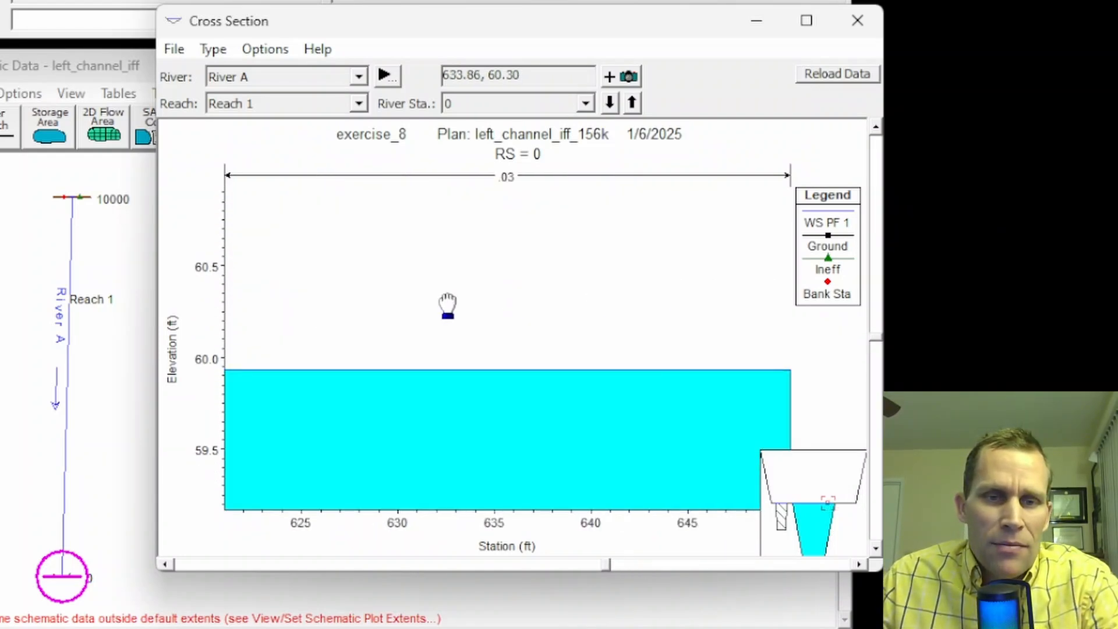
pyautogui.scroll(-3, 536, 205)
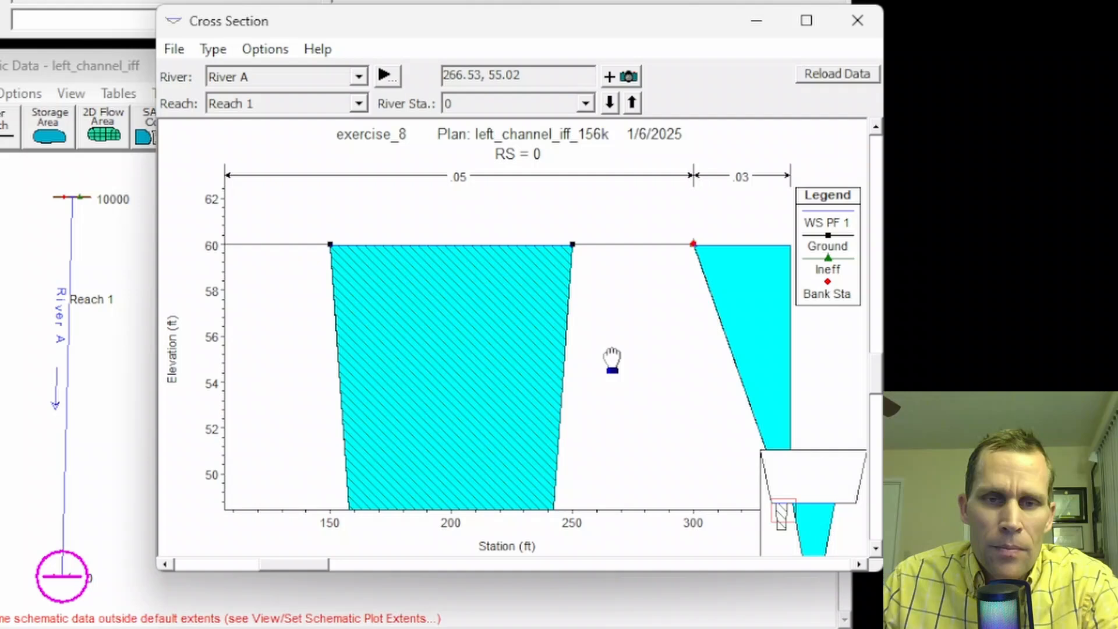
pyautogui.scroll(6, 574, 247)
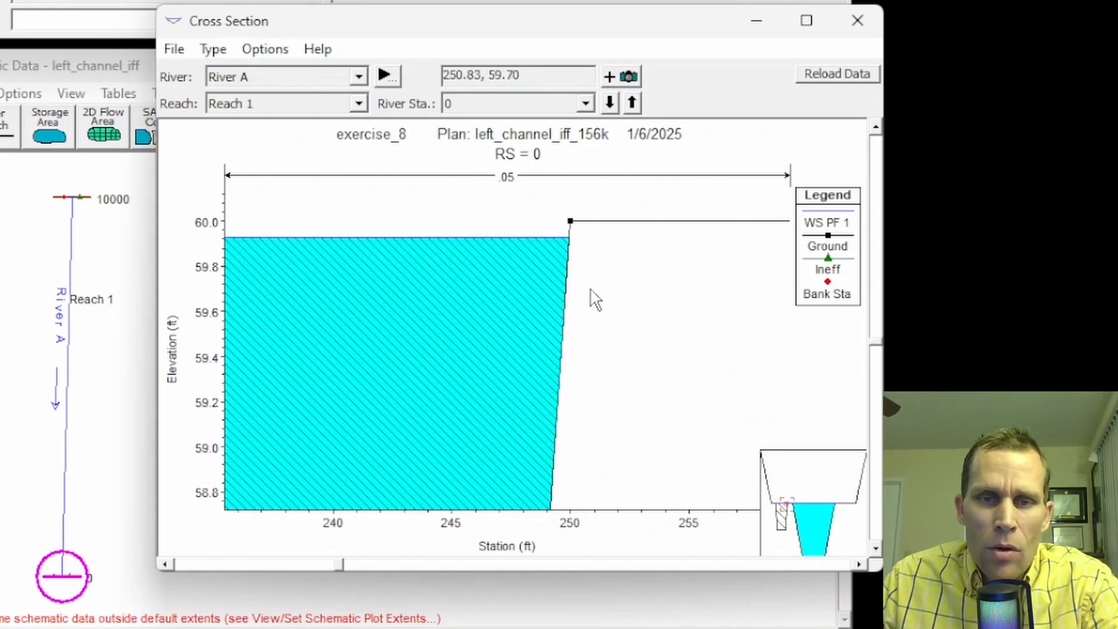
pyautogui.scroll(1, 582, 226)
pyautogui.scroll(1, 582, 231)
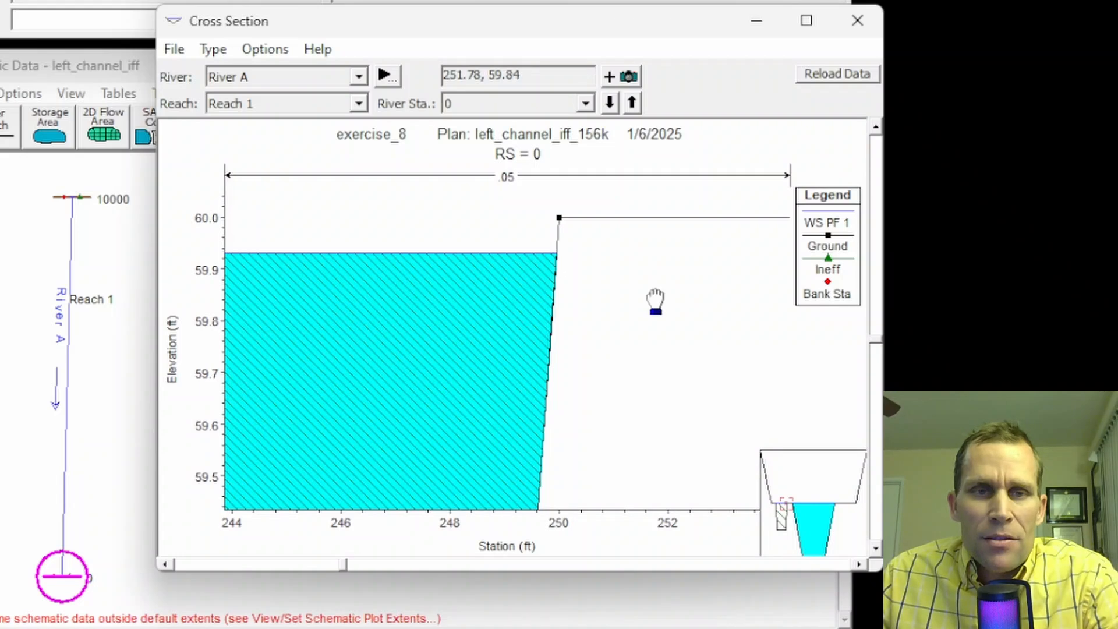
pyautogui.scroll(-2, 654, 300)
pyautogui.rightClick(583, 208)
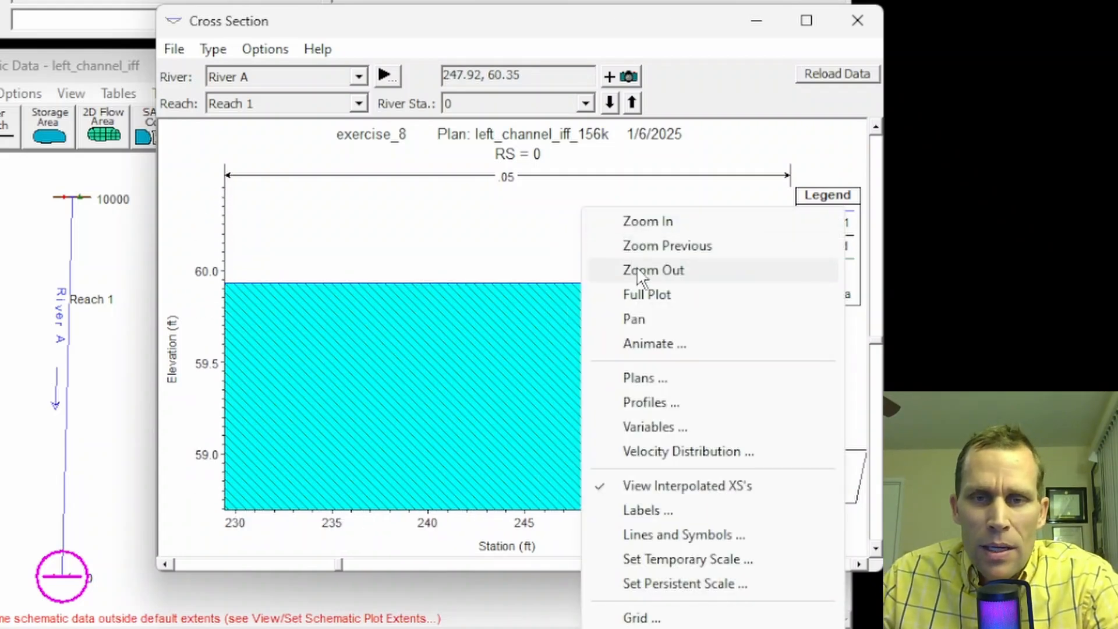
pyautogui.click(655, 292)
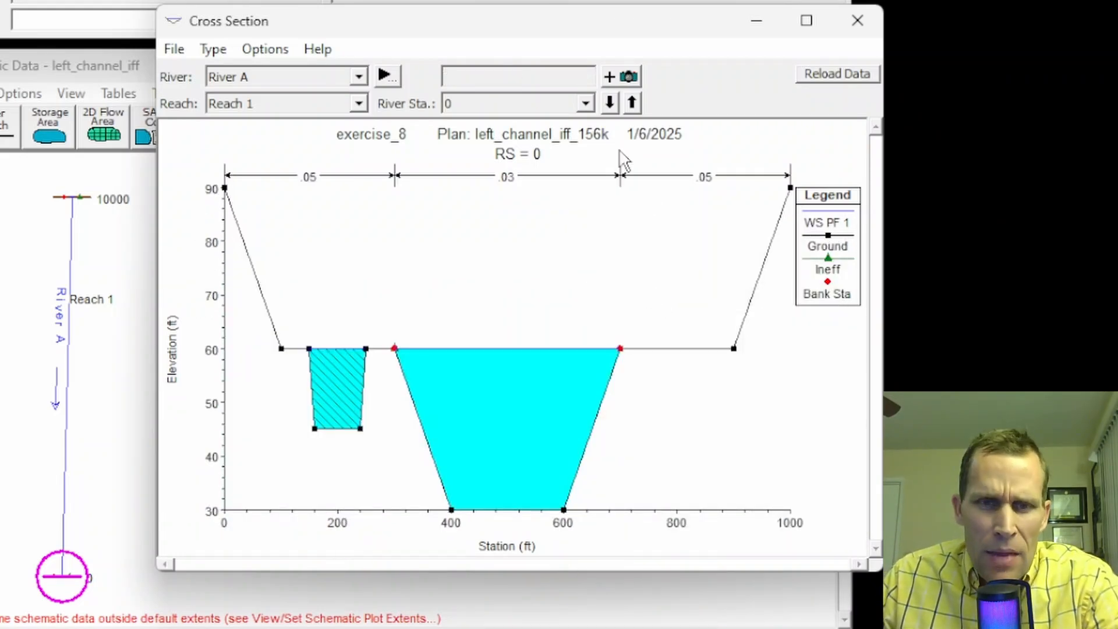
pyautogui.click(634, 104)
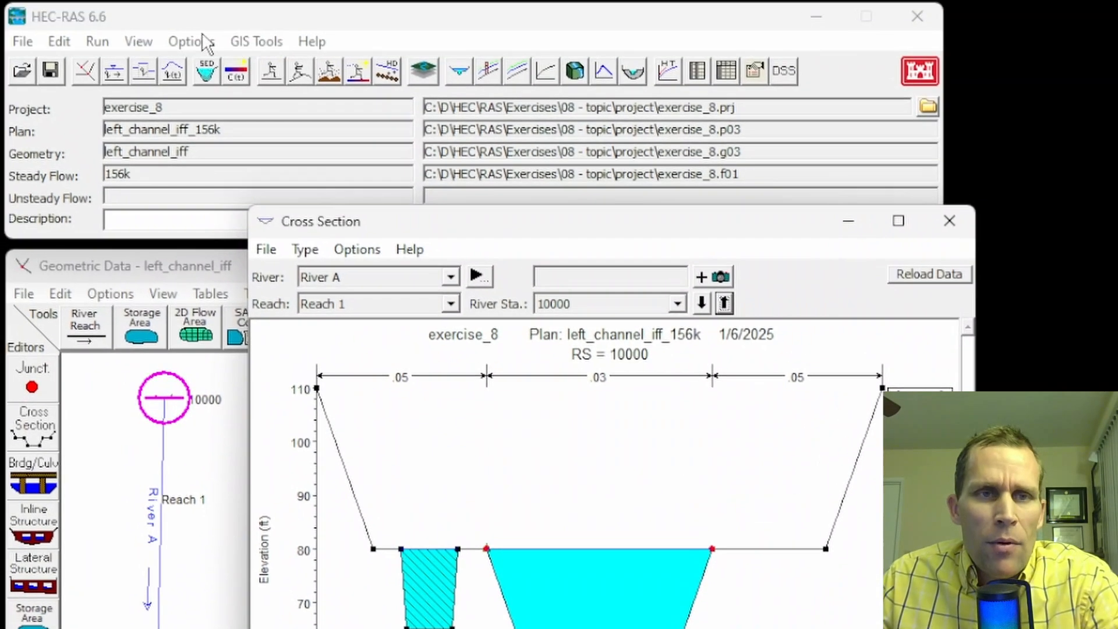
# Open the profile summary table and compare the water surface elevations at river stations 10000 and 0.
pyautogui.click(139, 41)
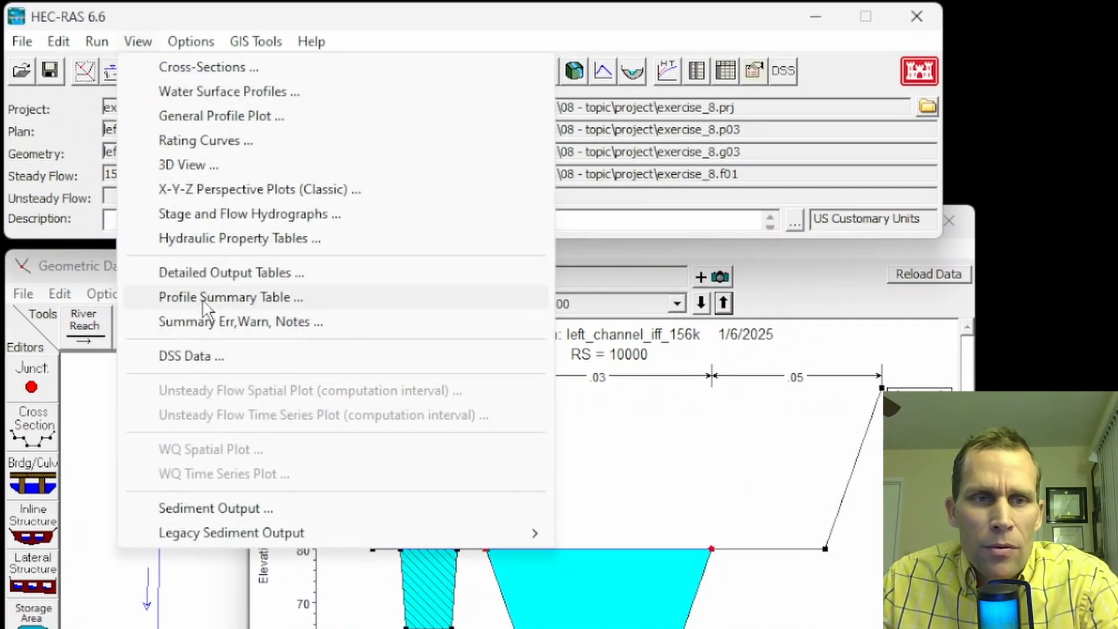
pyautogui.click(227, 301)
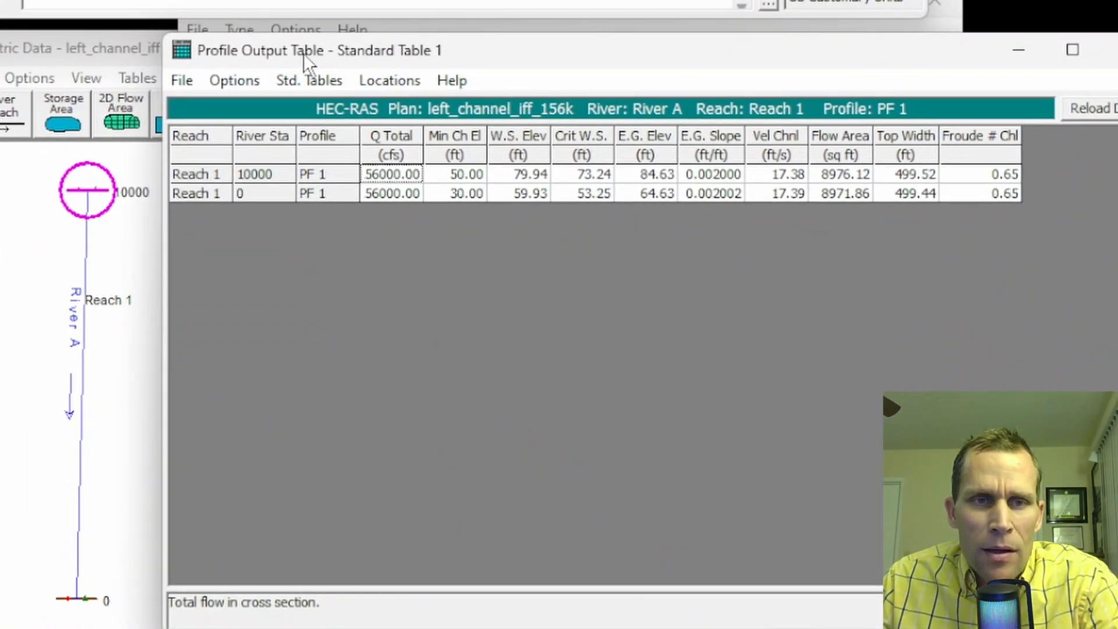
pyautogui.click(533, 176)
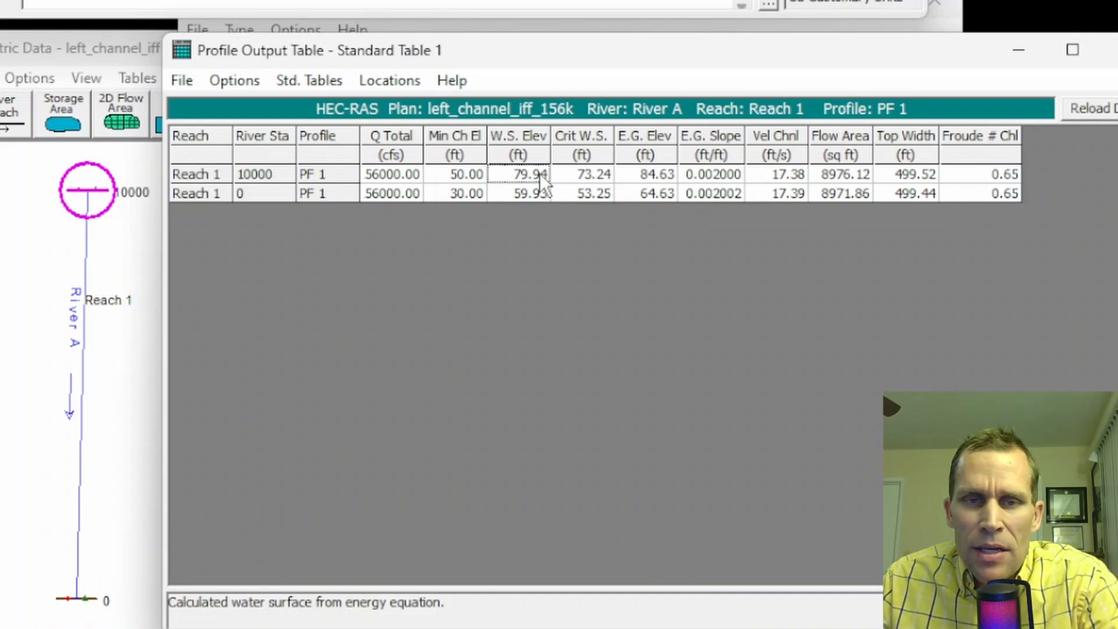
pyautogui.click(529, 194)
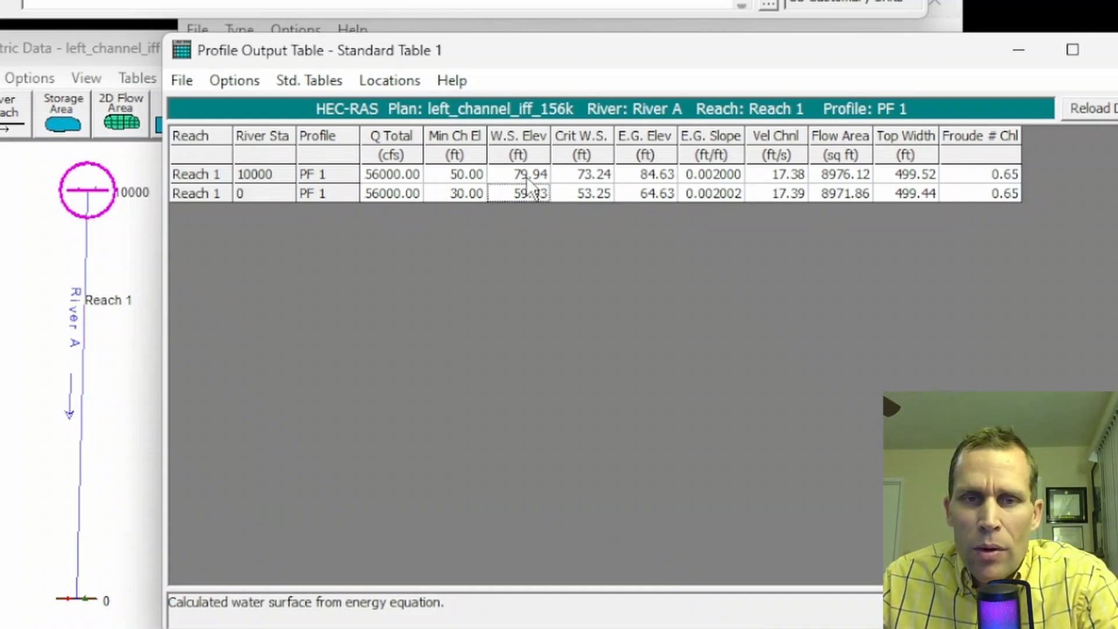
pyautogui.click(527, 177)
pyautogui.click(530, 192)
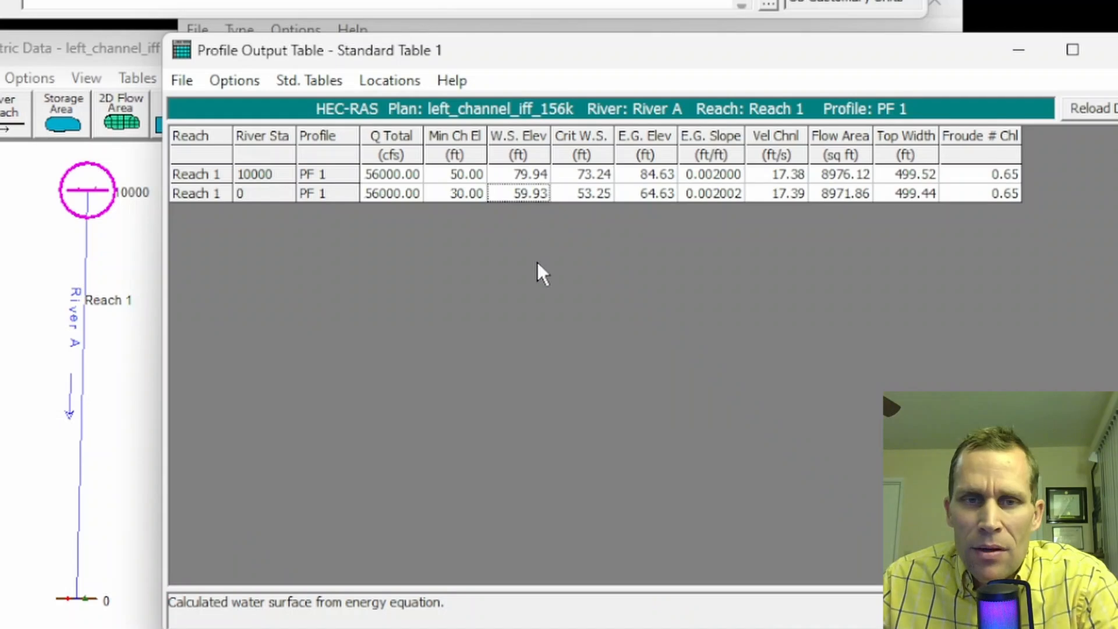